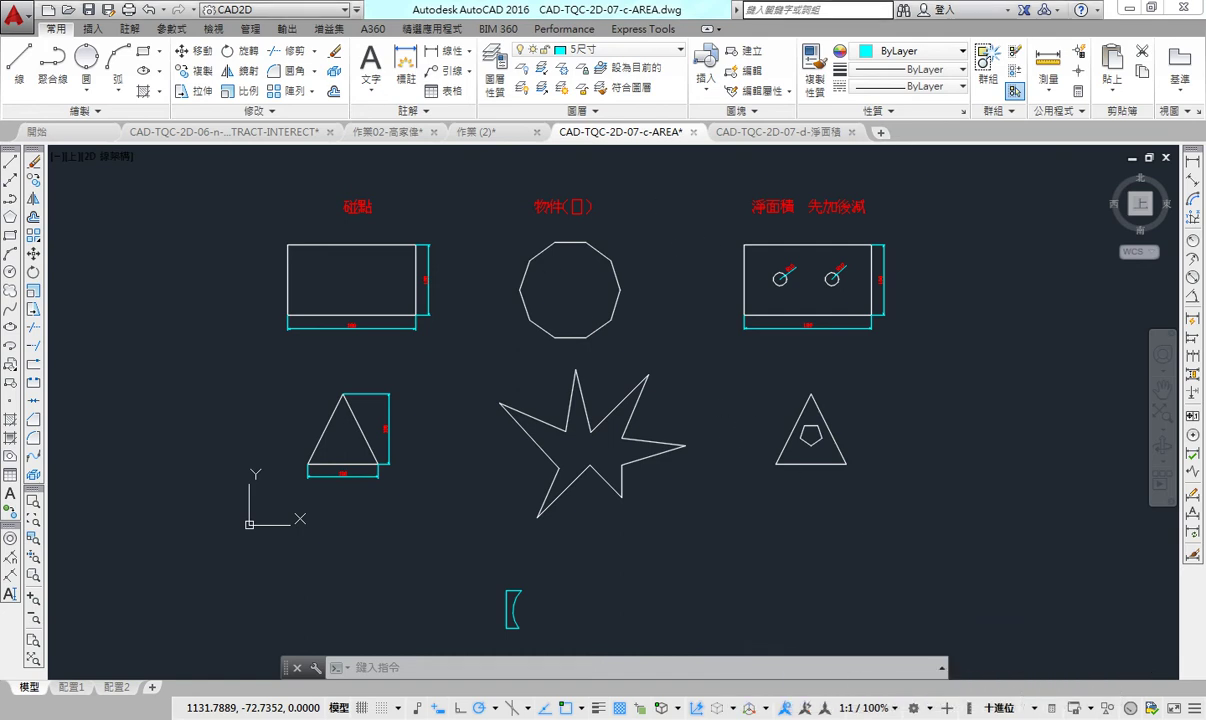
Step: Switch to the CAD-TQC-2D-07-d-淨面積 drawing and frame its PE J and BO example shapes
middle_drag(681, 268, 667, 283)
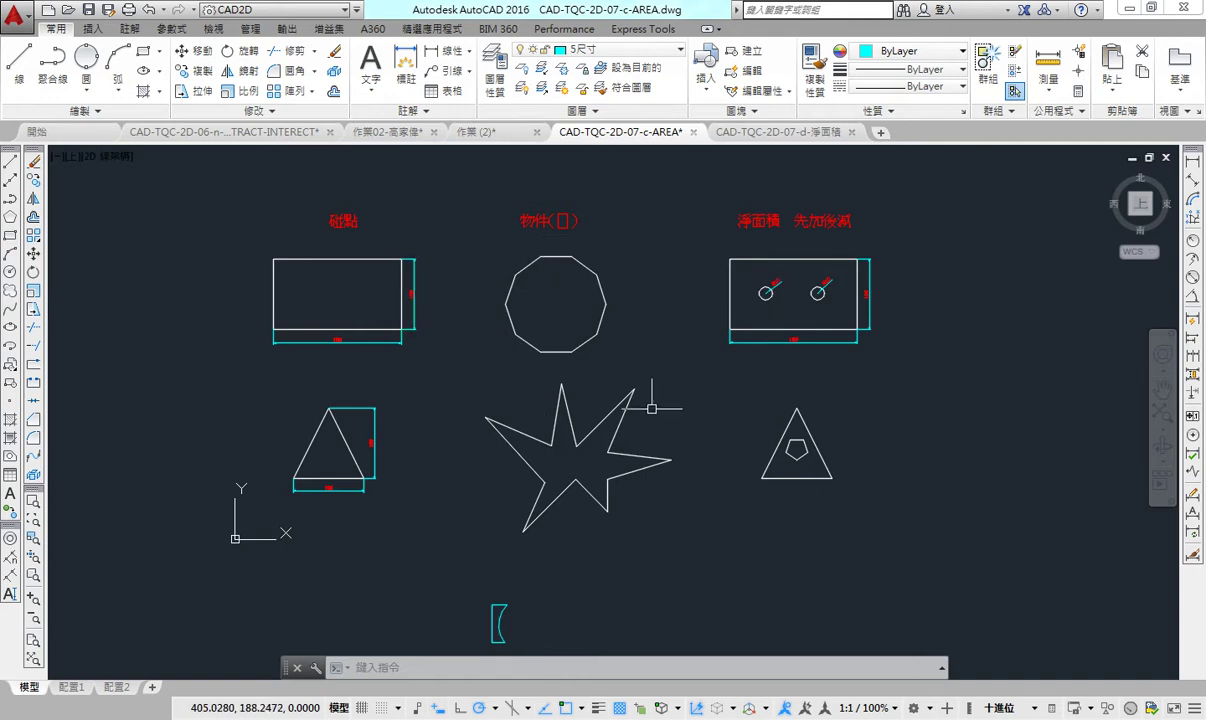
middle_drag(640, 325, 612, 329)
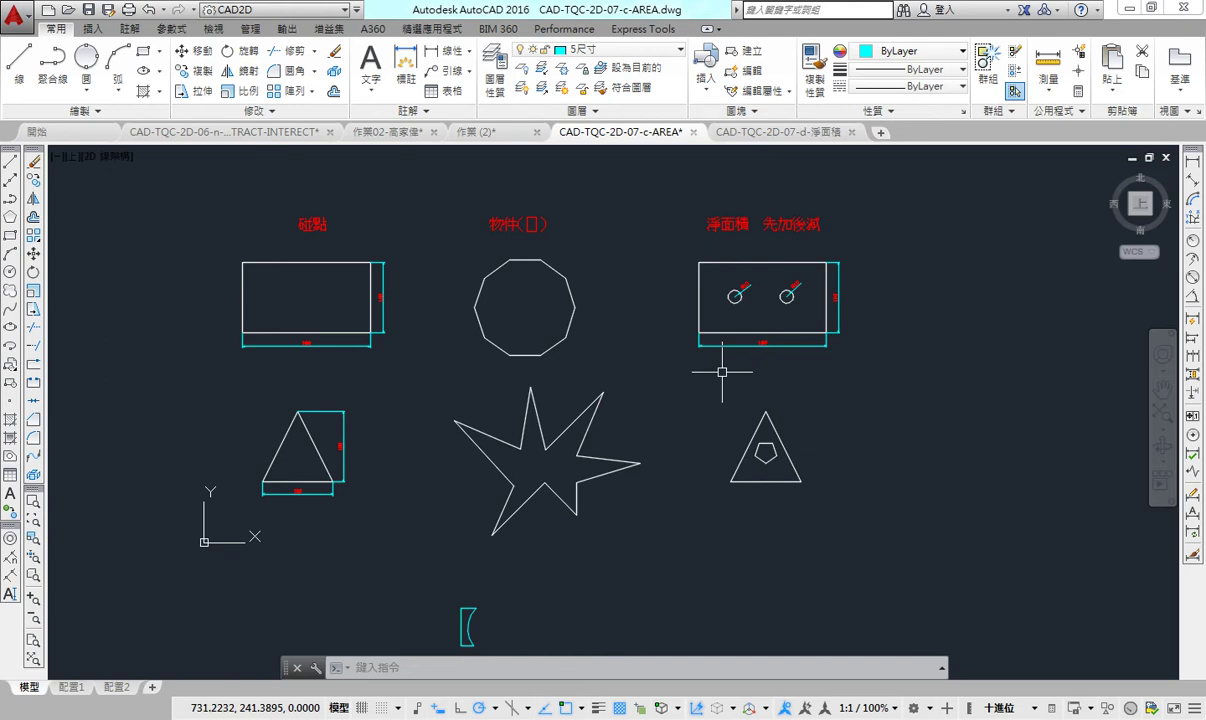
click(778, 136)
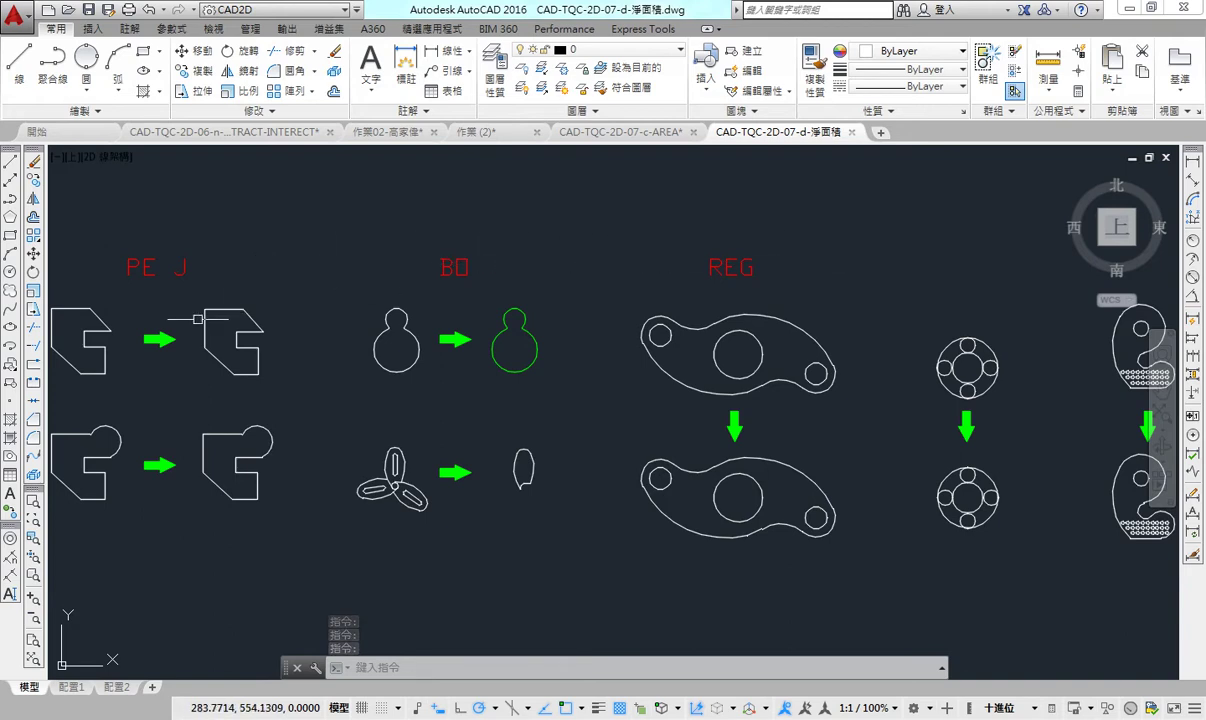
middle_drag(198, 318, 438, 320)
scroll(275, 350, up, 2)
scroll(280, 341, down, 1)
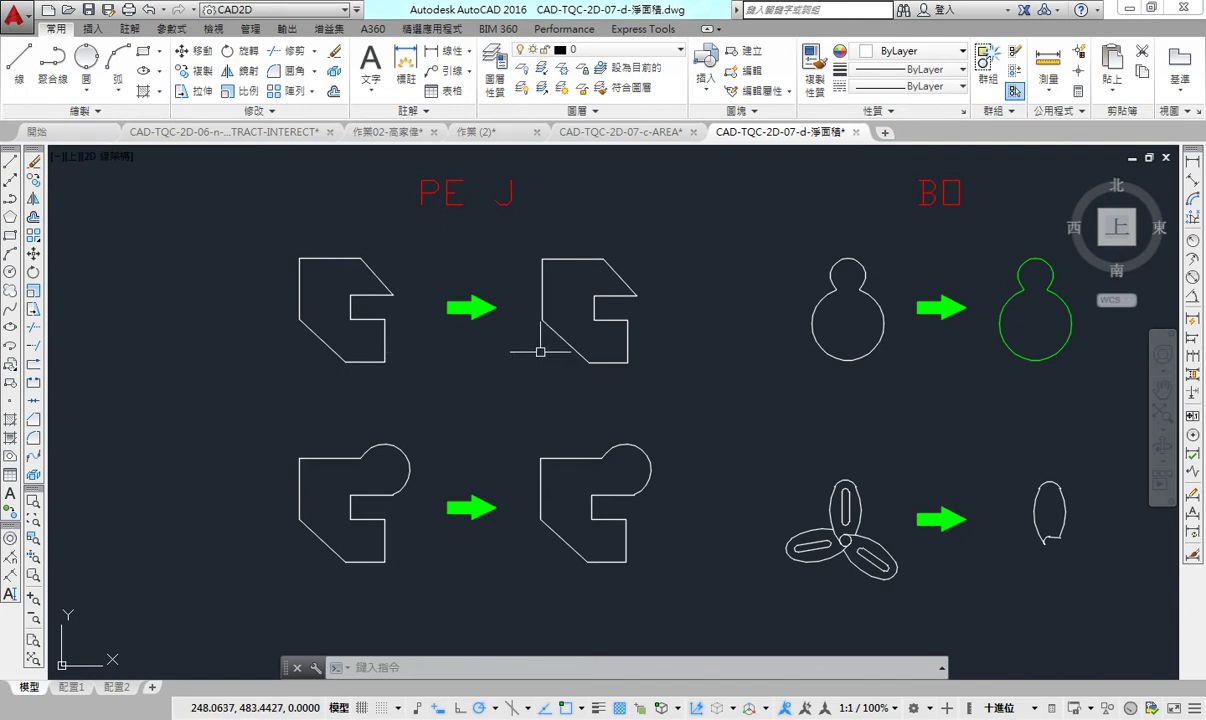
middle_drag(538, 344, 472, 352)
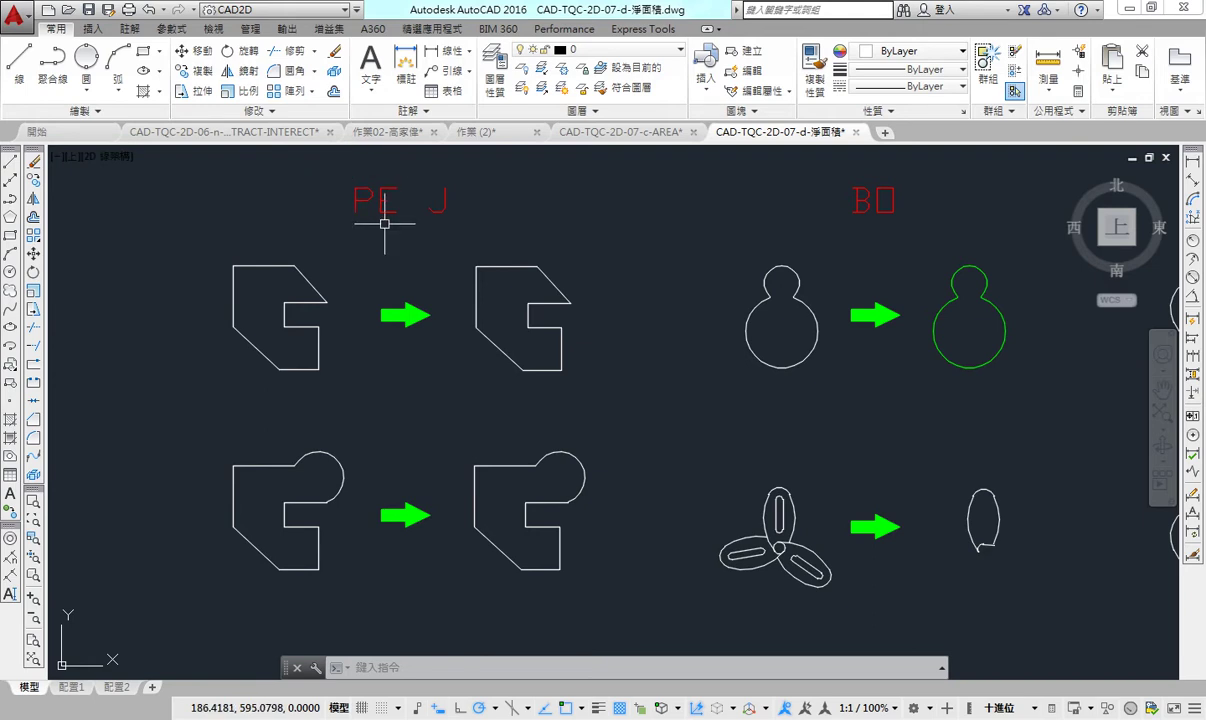
middle_drag(339, 262, 369, 267)
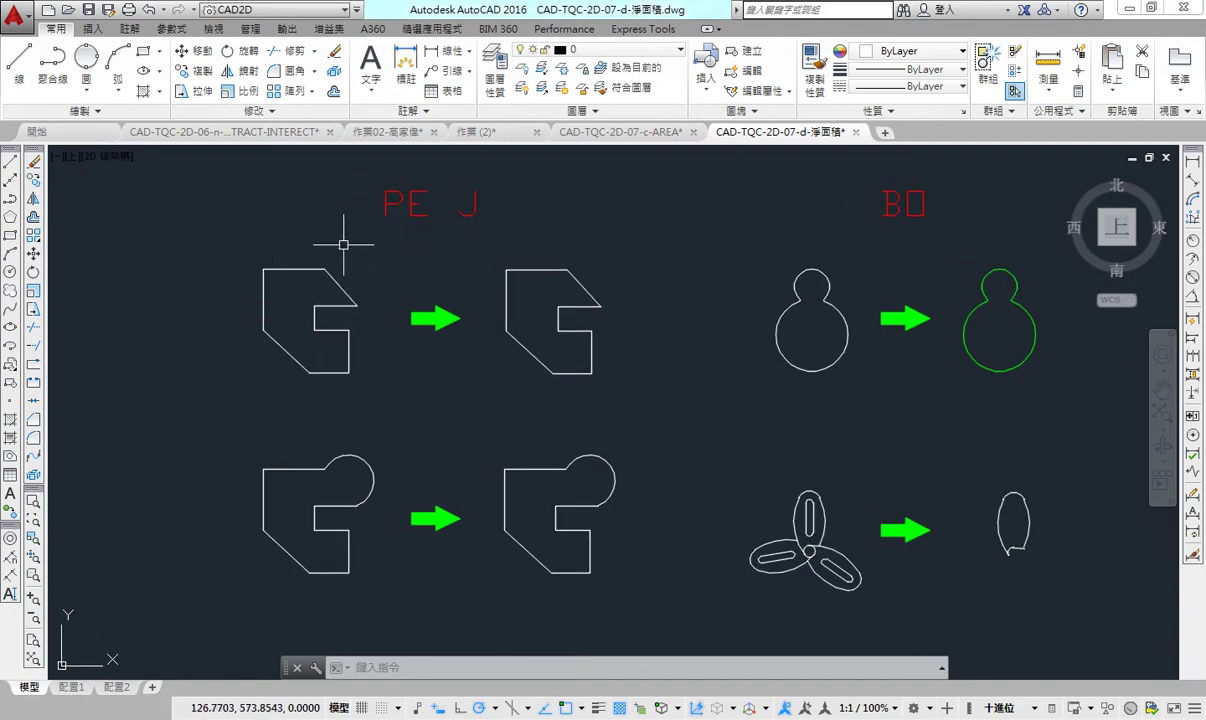
Step: Join the top-left PE J outline's segments into a single polyline with PEDIT
text(p)
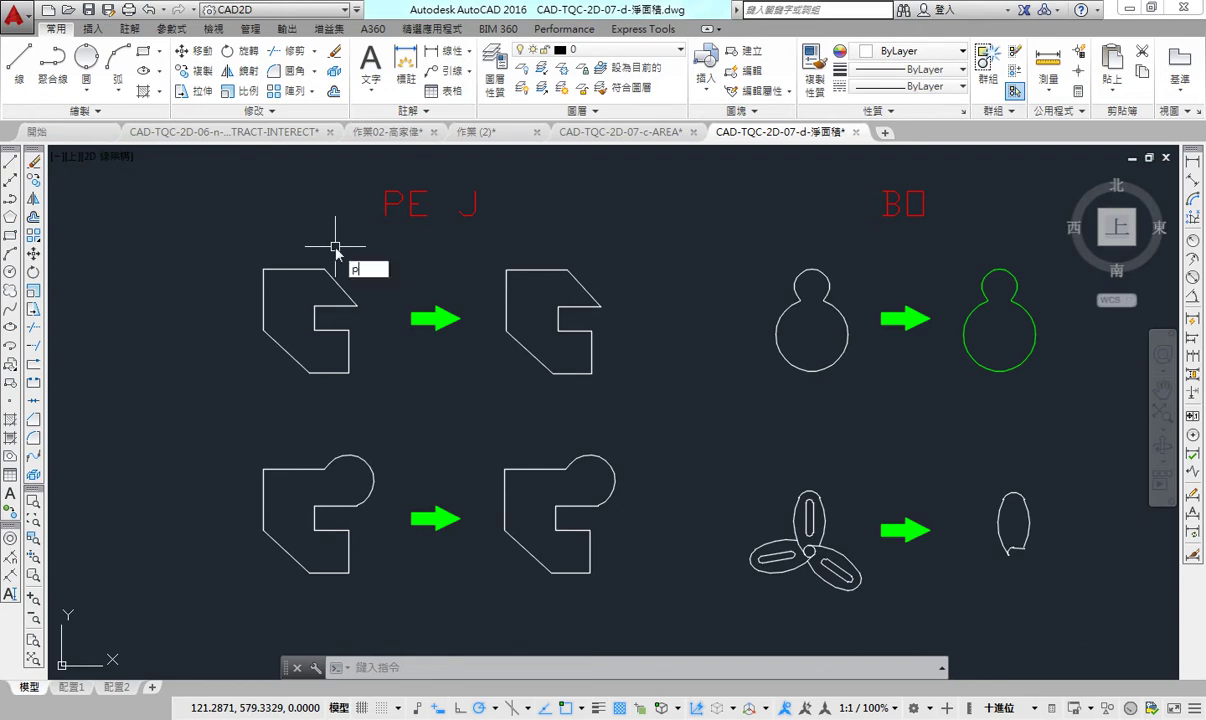
text(e)
key(Return)
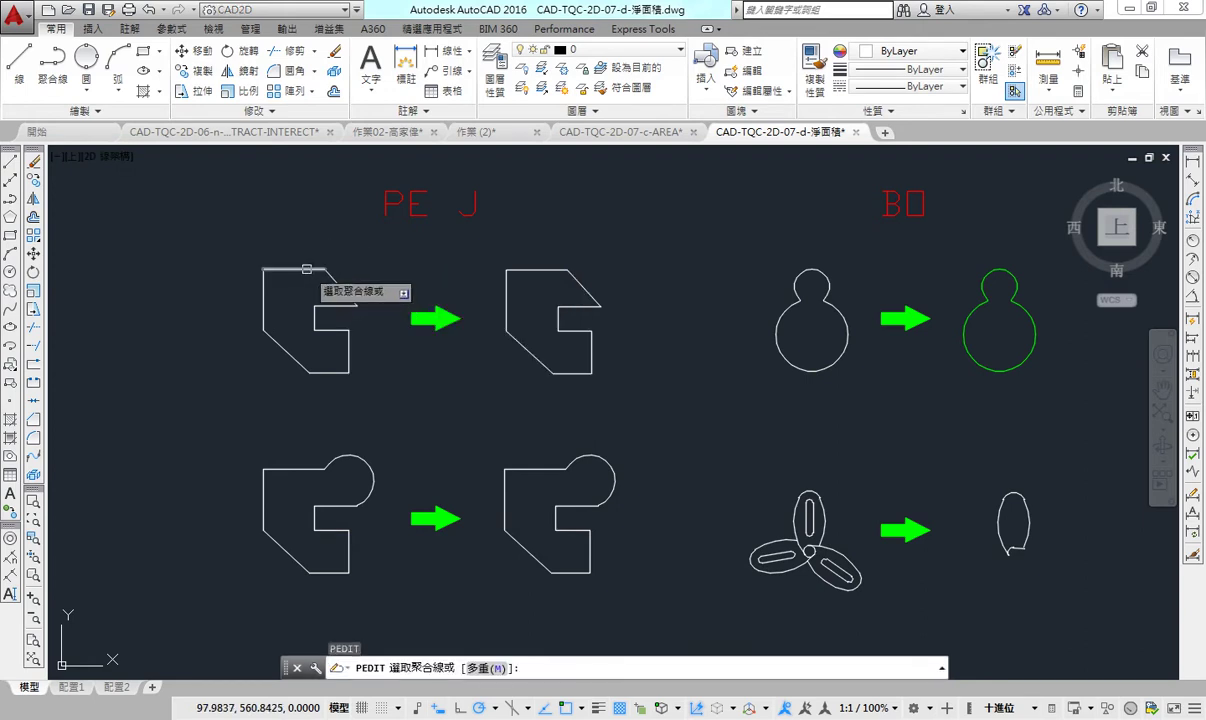
click(320, 270)
key(Return)
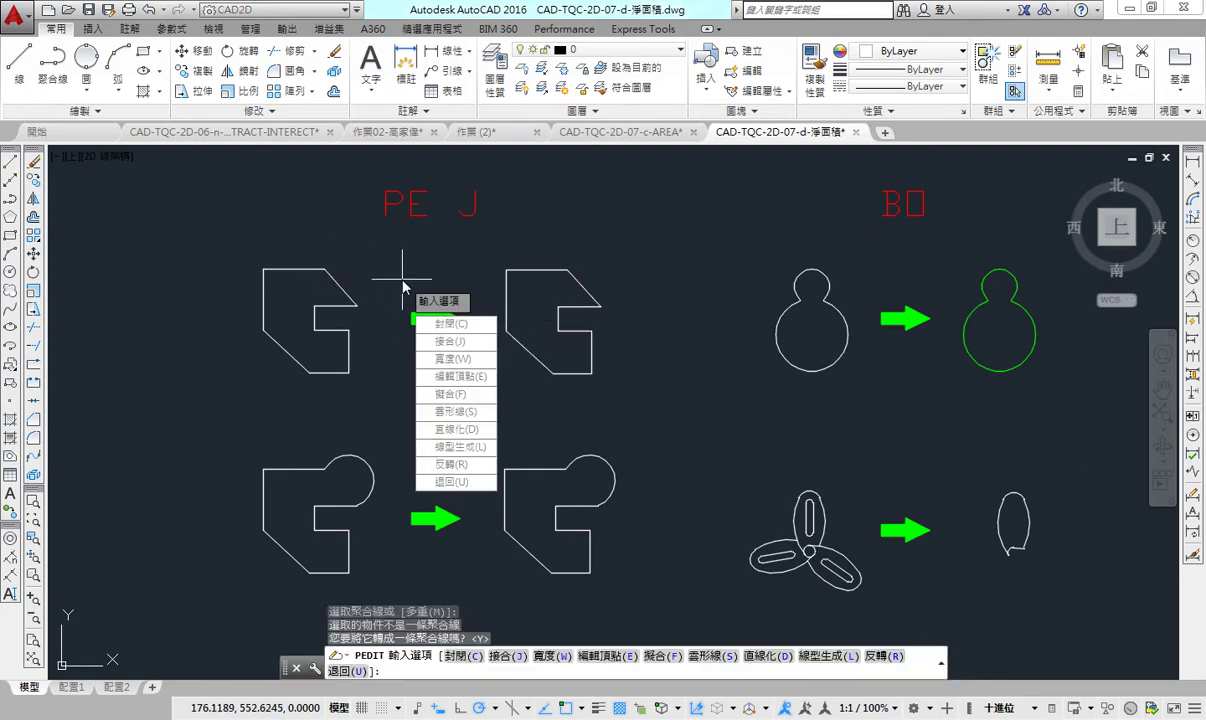
text(j)
key(Return)
click(371, 395)
click(175, 207)
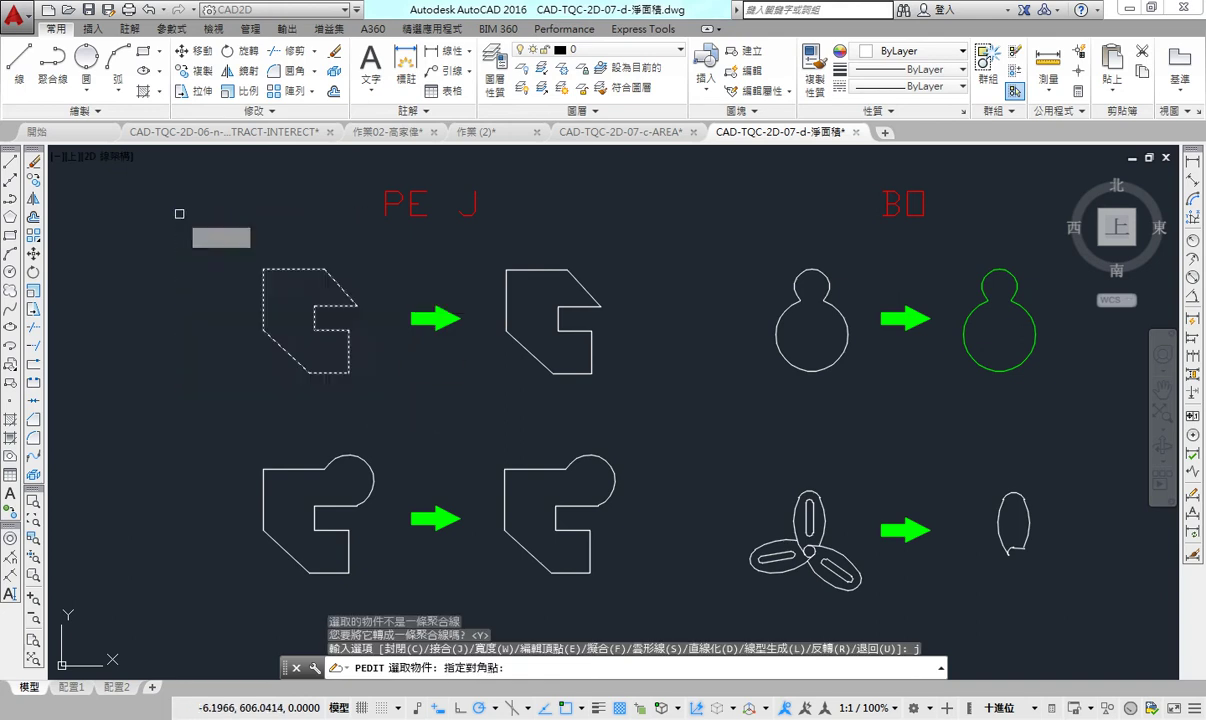
key(Return)
key(Return)
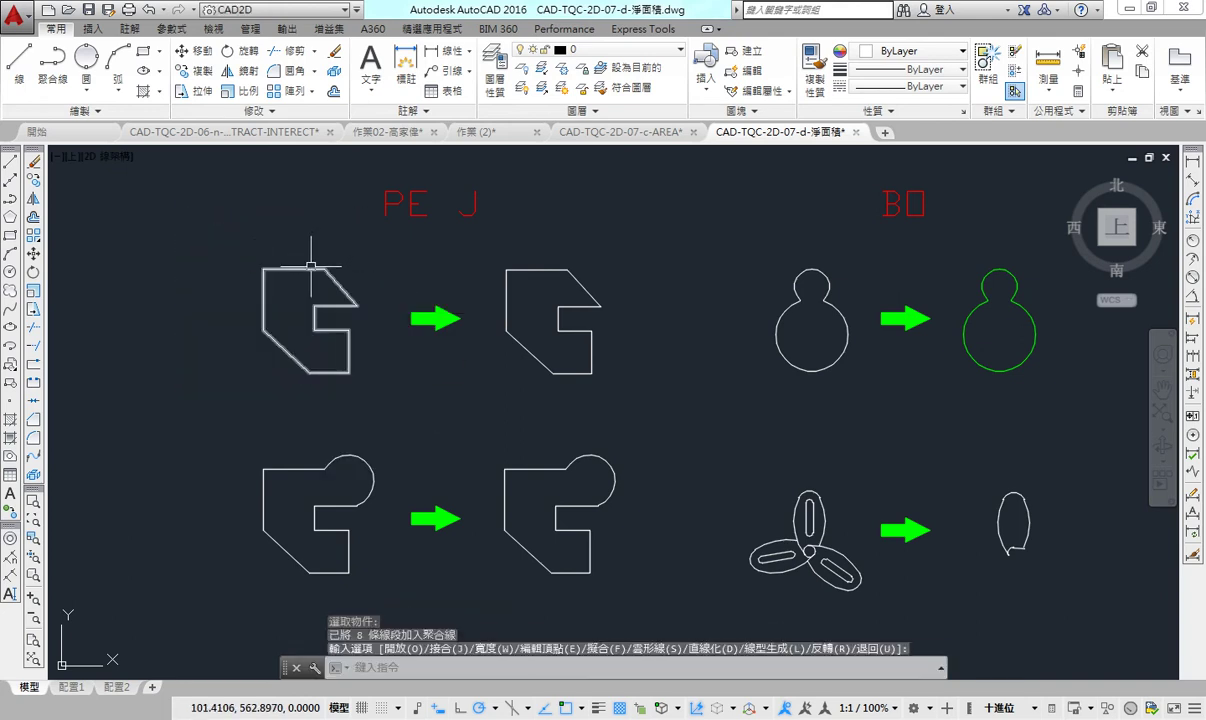
key(Return)
click(313, 264)
key(Escape)
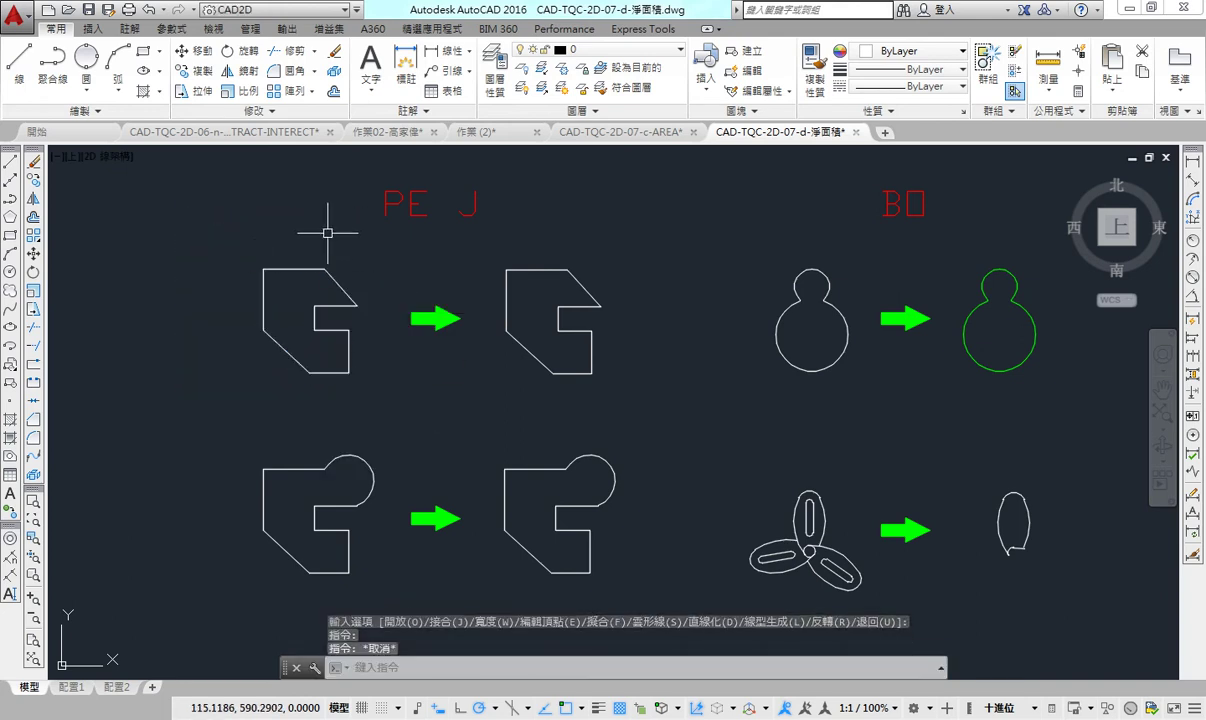
Step: Measure the joined outline (area 4530.0000, perimeter 342.0232), then undo the join and measurement
text(aa)
key(Return)
text(o)
key(Return)
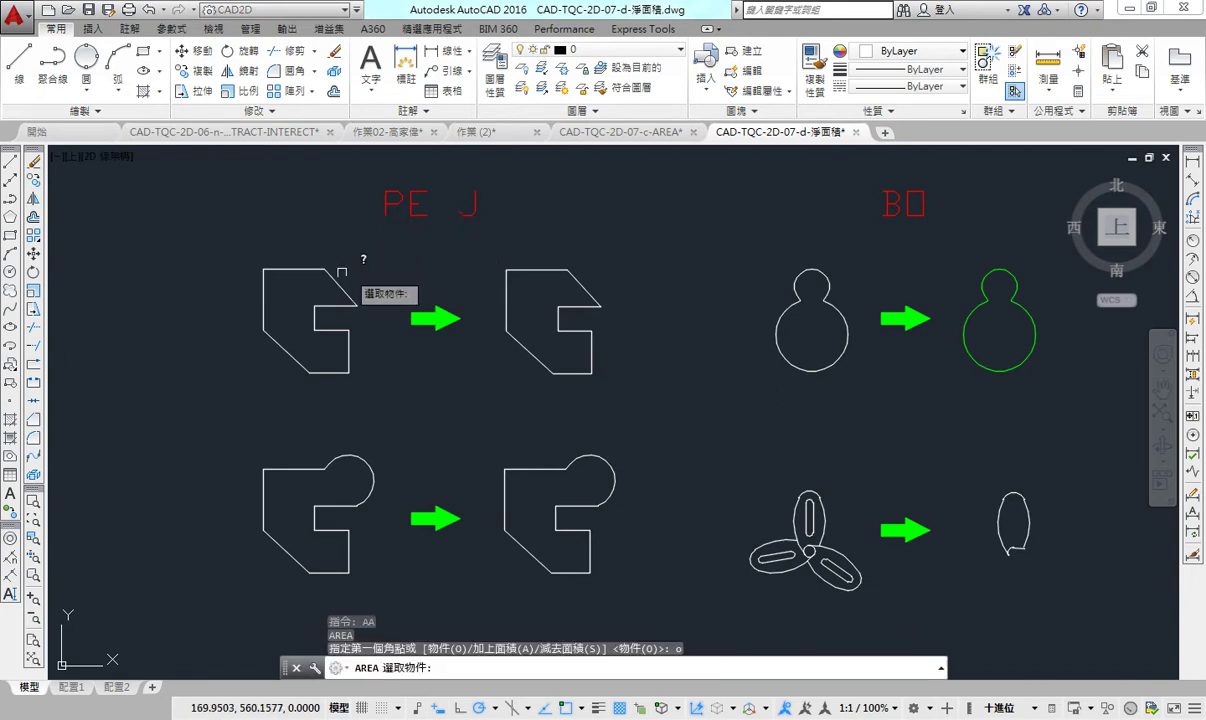
click(320, 269)
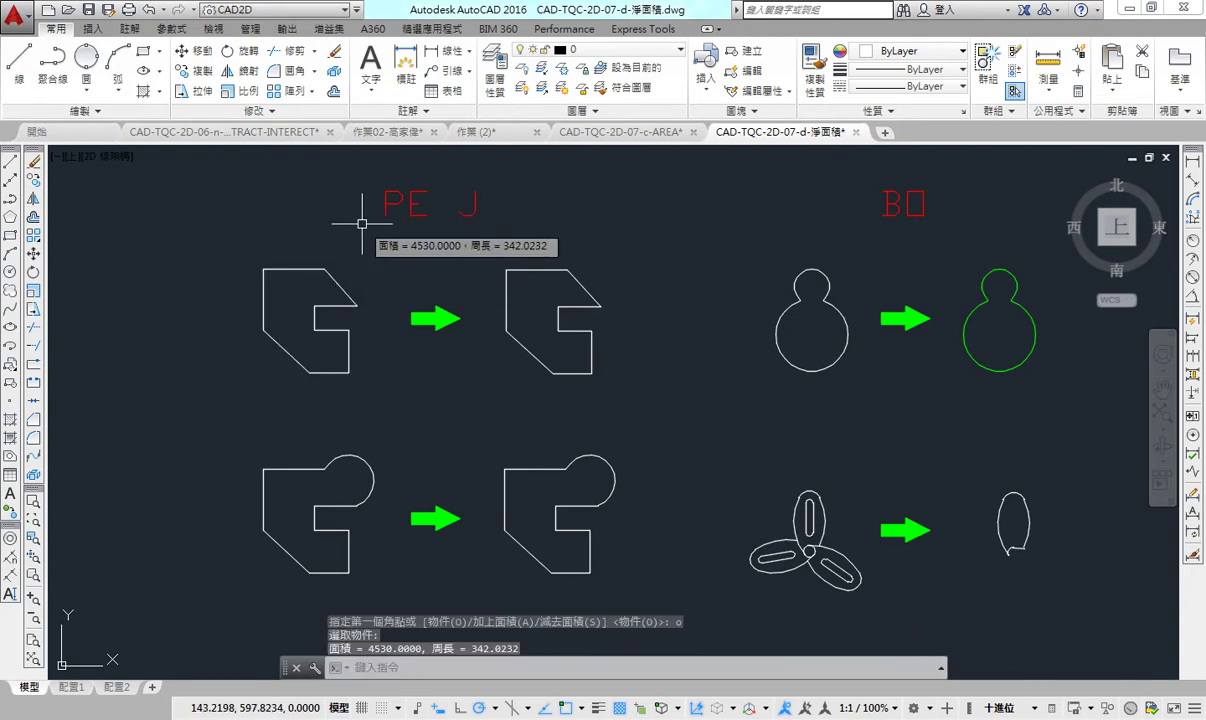
key(Escape)
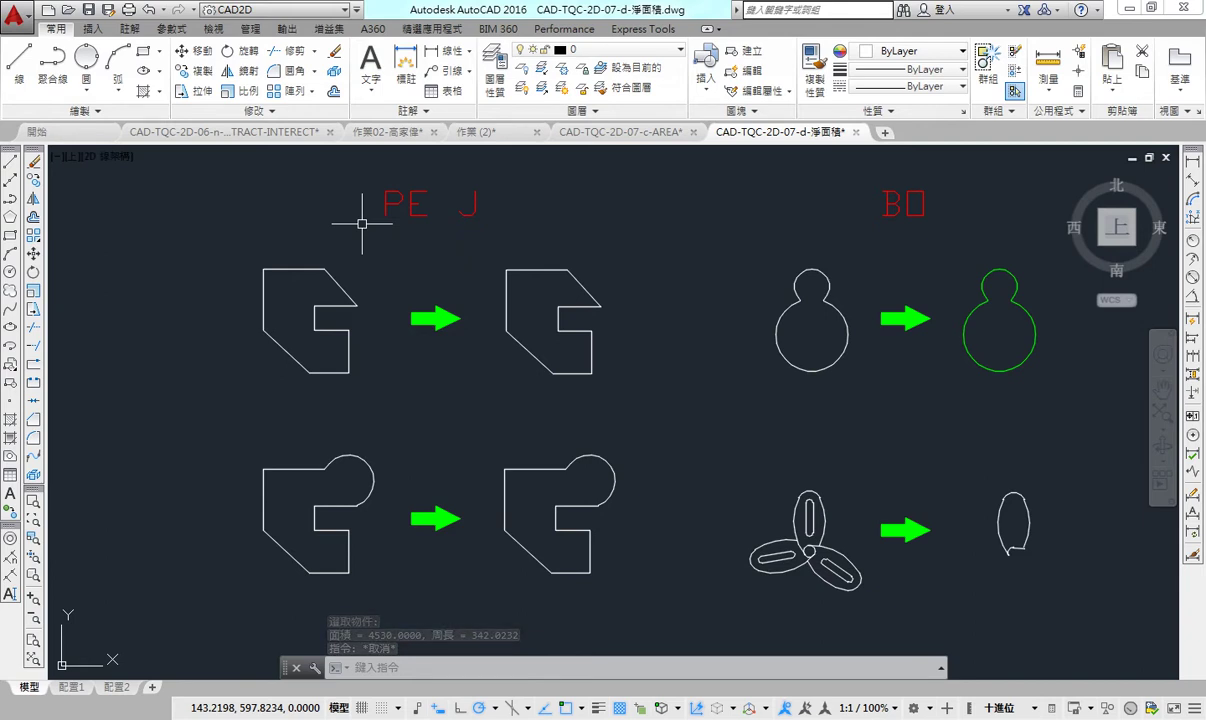
key(ctrl+z)
key(ctrl+z)
scroll(362, 224, down, 1)
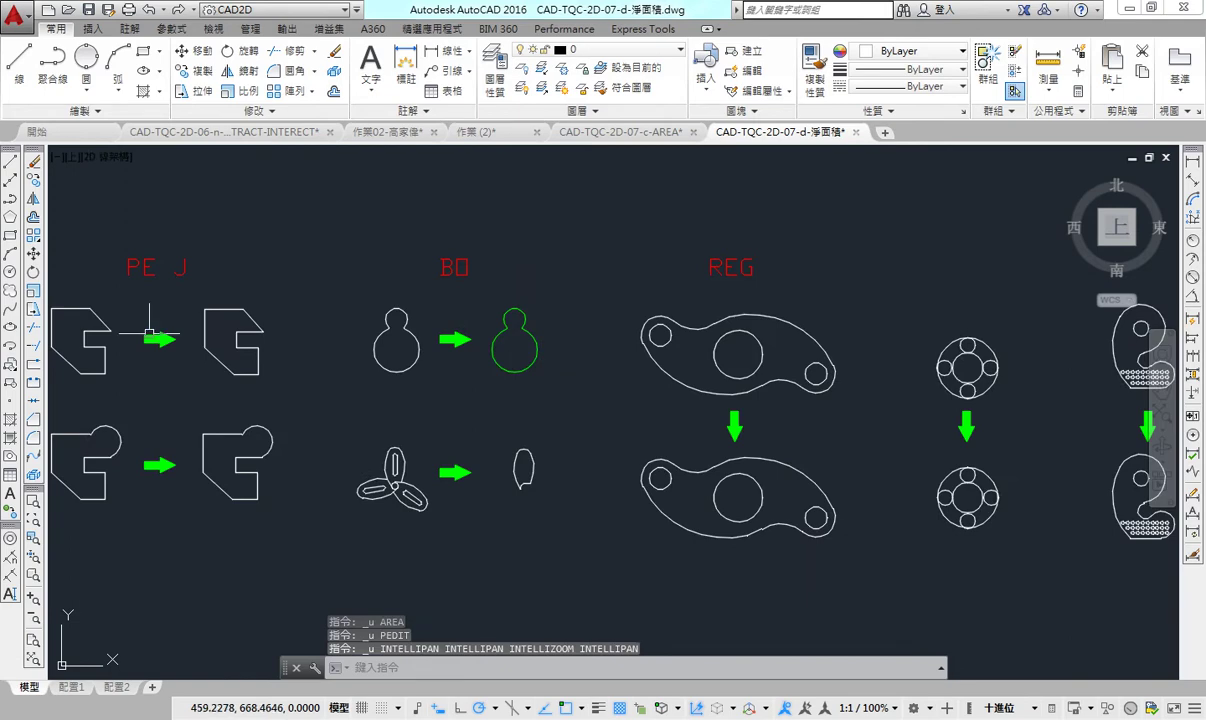
Step: Create a polyline-type boundary by picking inside the top-left PE J shape with BO
middle_drag(135, 302, 293, 267)
scroll(245, 287, up, 4)
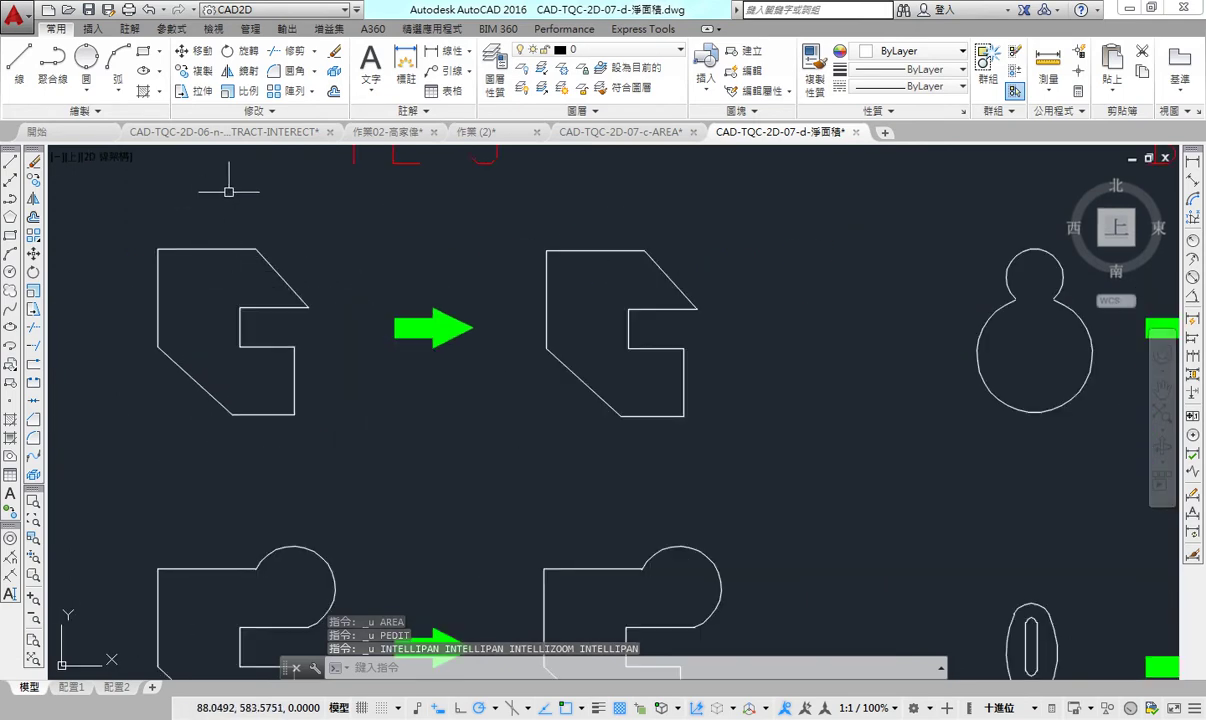
text(BO)
key(Return)
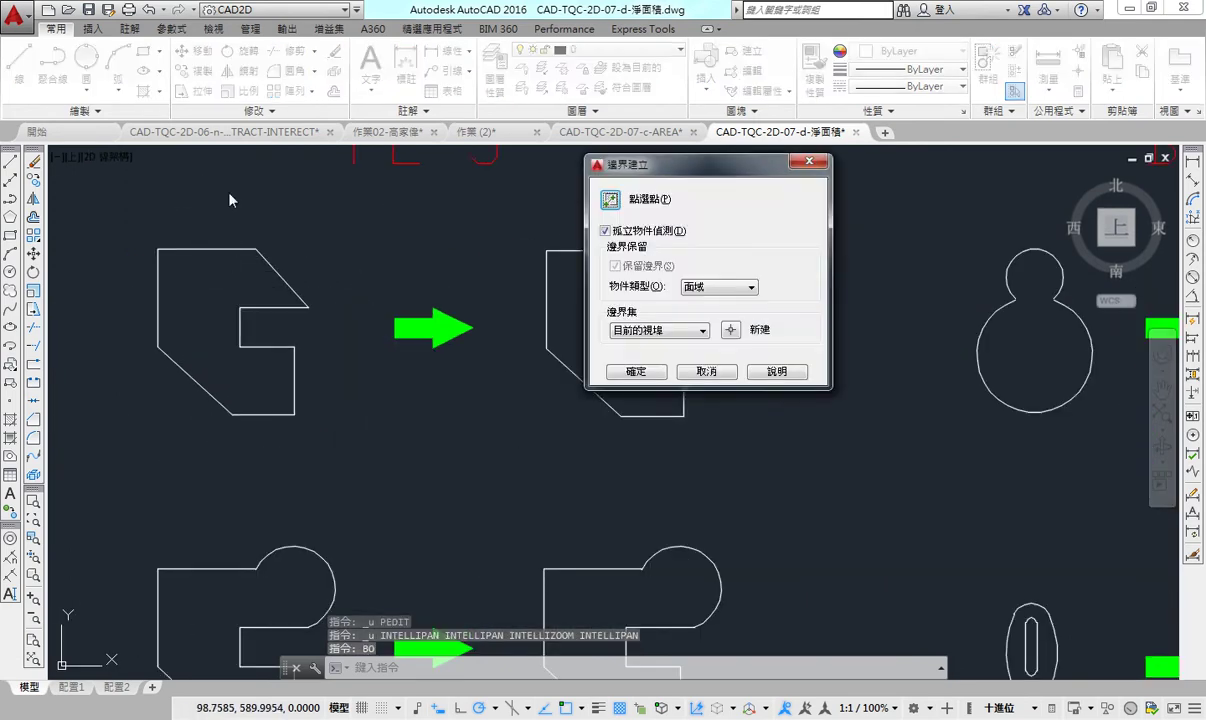
click(680, 288)
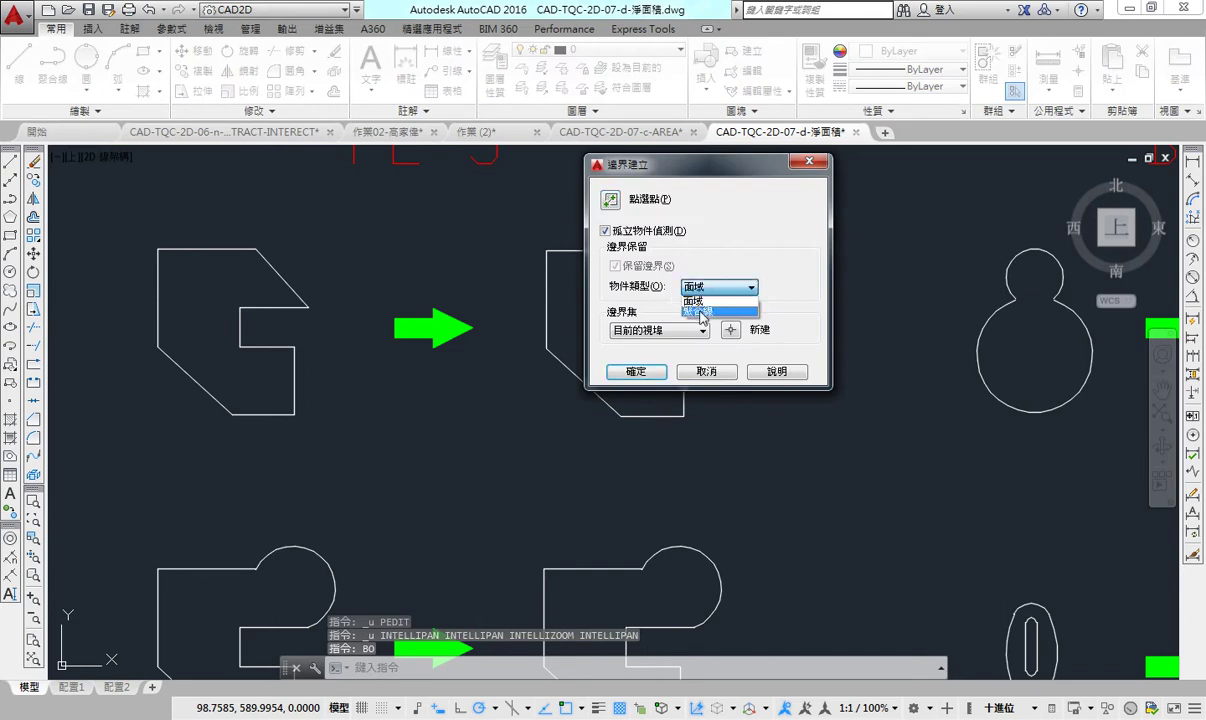
click(662, 298)
click(612, 201)
click(229, 279)
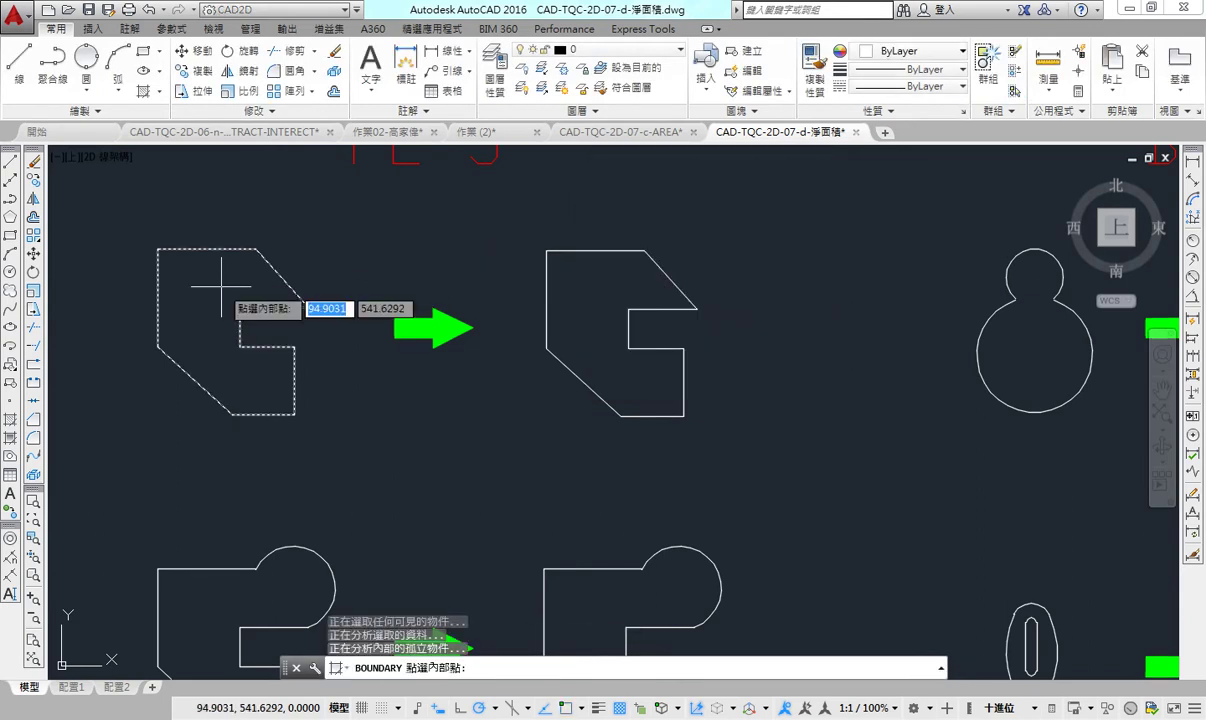
key(Return)
click(229, 249)
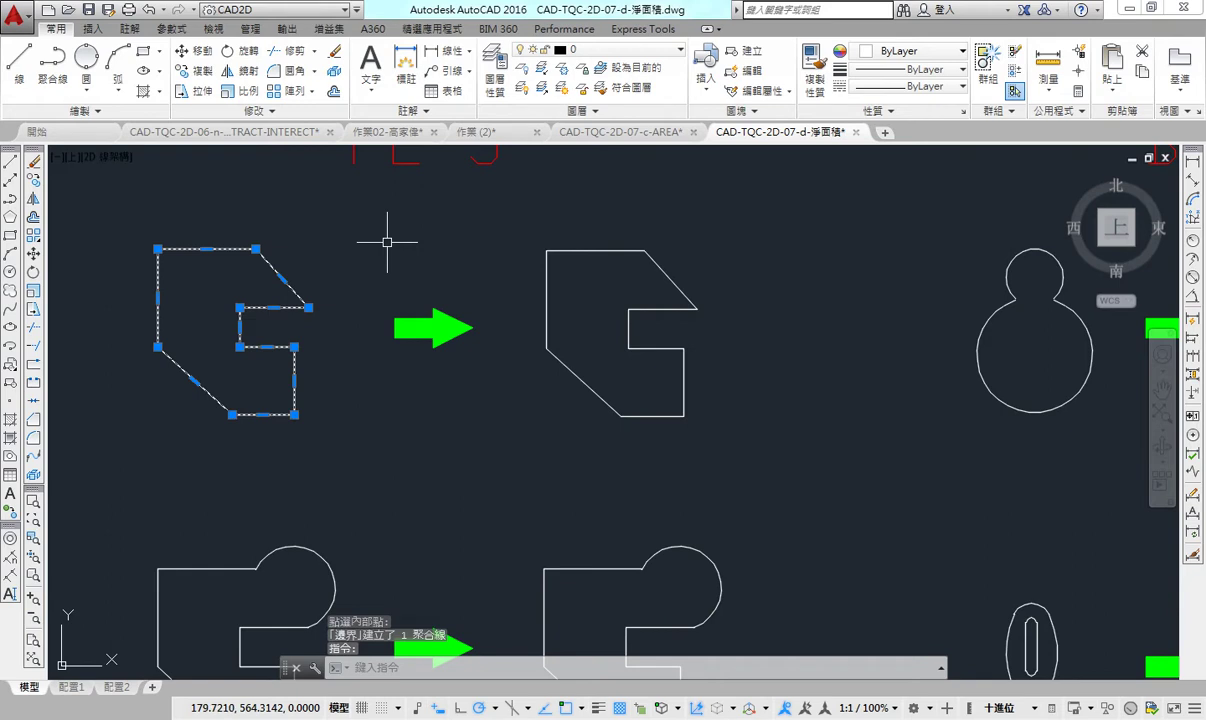
Step: Measure the new boundary as an object: area 4530.0000, perimeter 342.0232
text(area)
key(Return)
text(o)
key(Return)
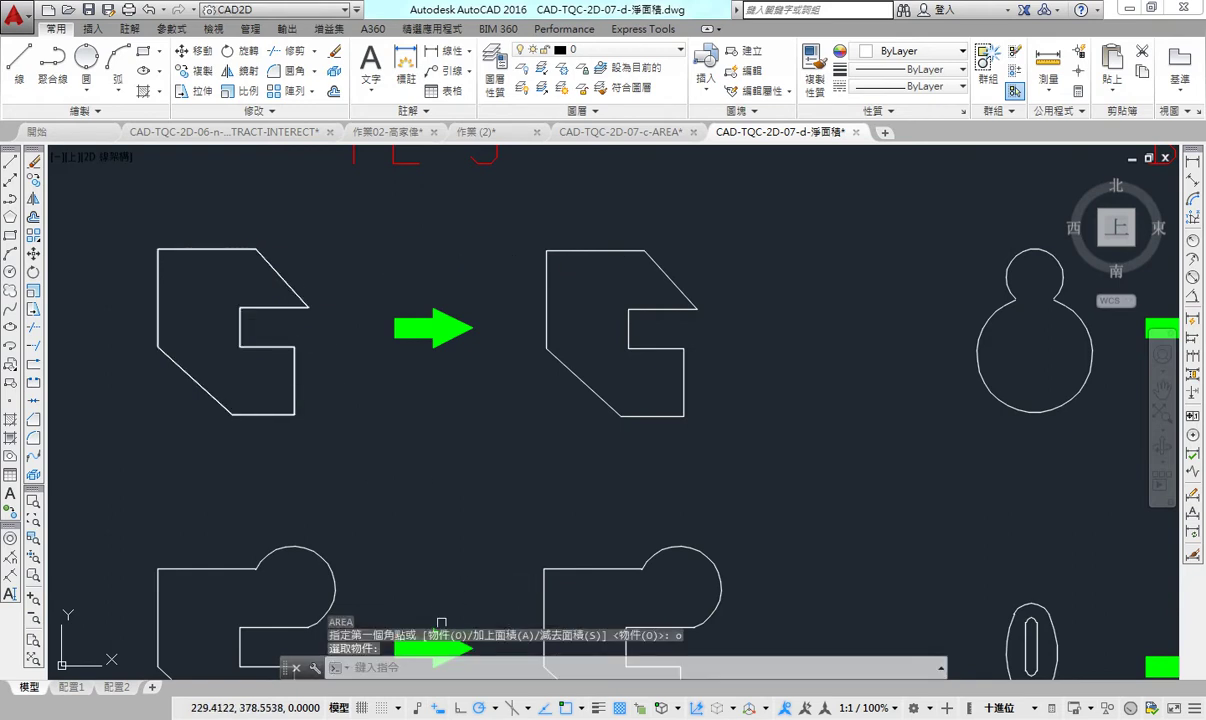
text(aa)
key(Return)
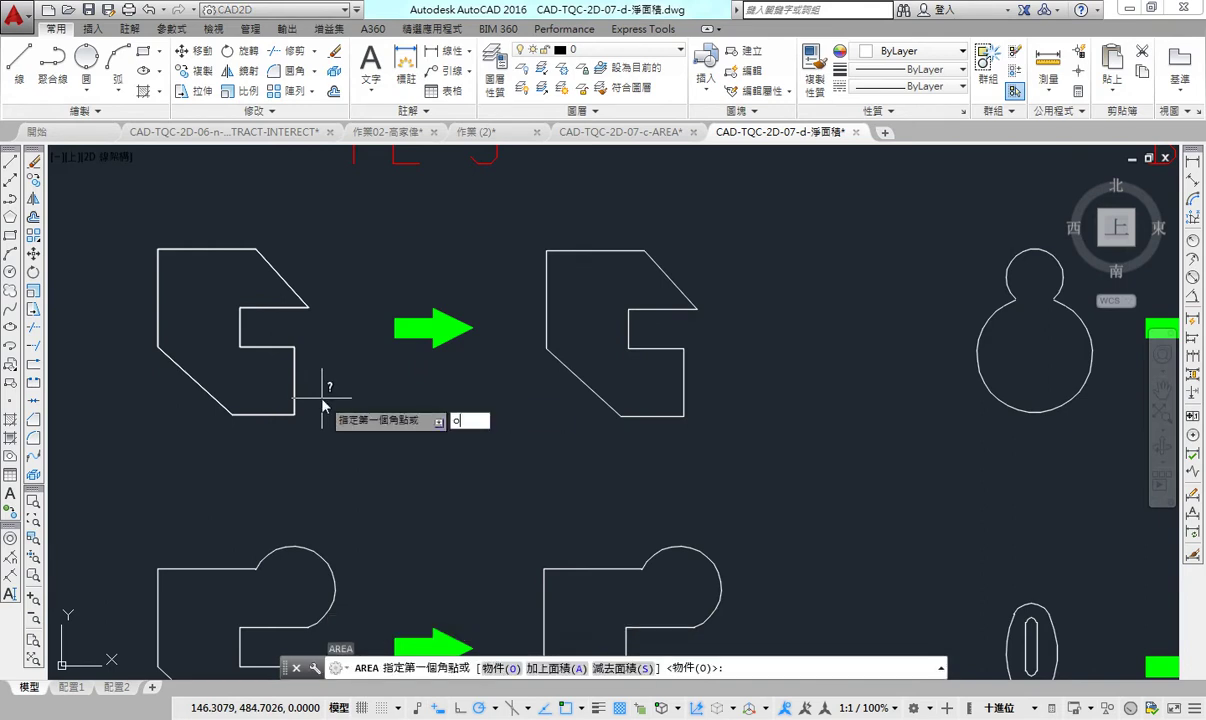
text(o)
key(Return)
click(275, 263)
key(Return)
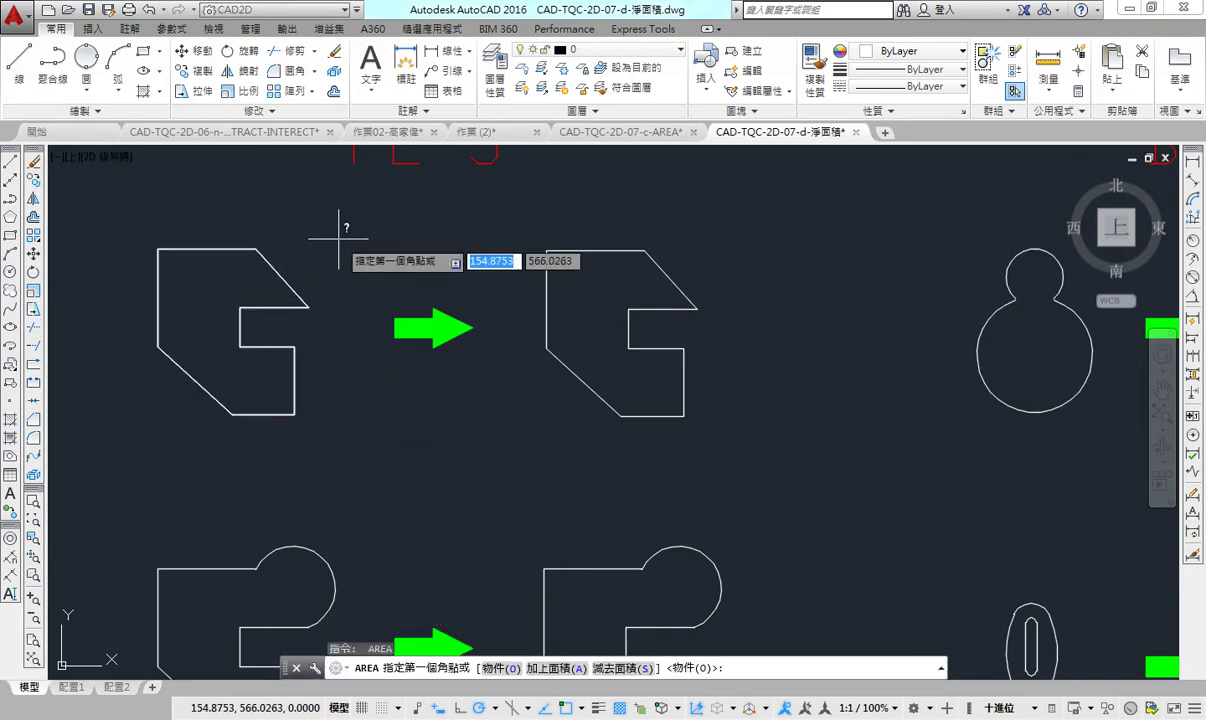
key(Escape)
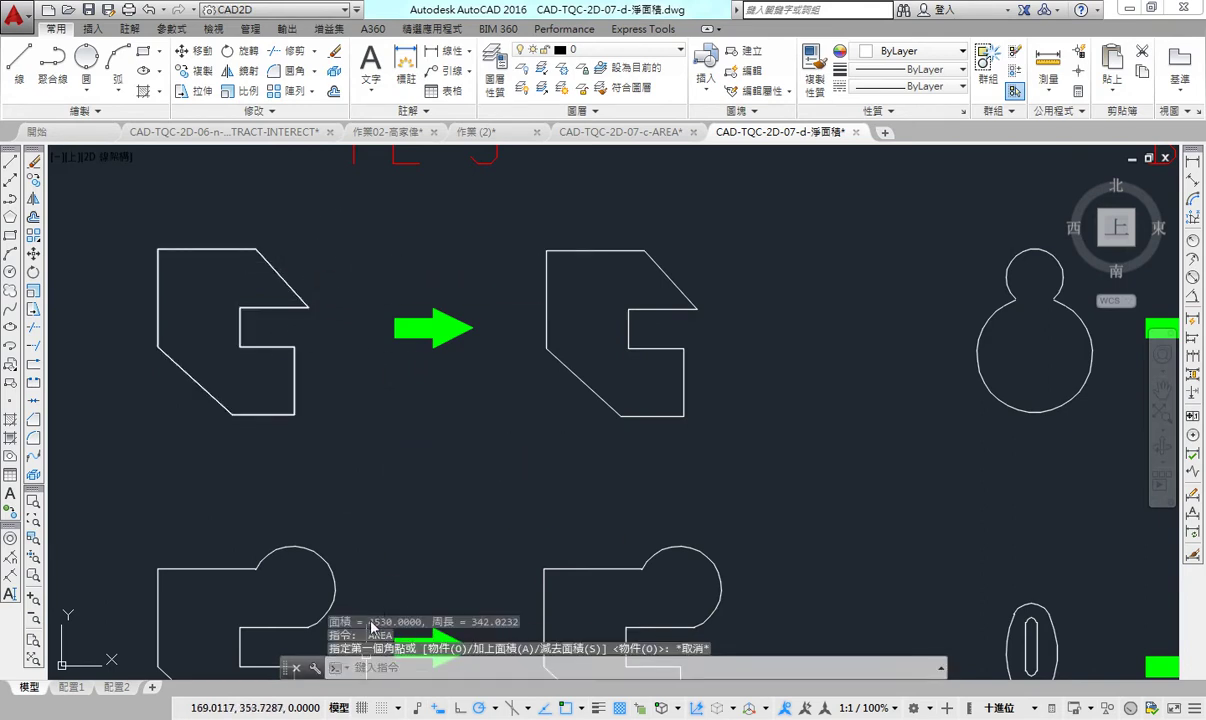
Step: Trace a boundary polyline by picking inside the left snowman shape
scroll(351, 262, down, 2)
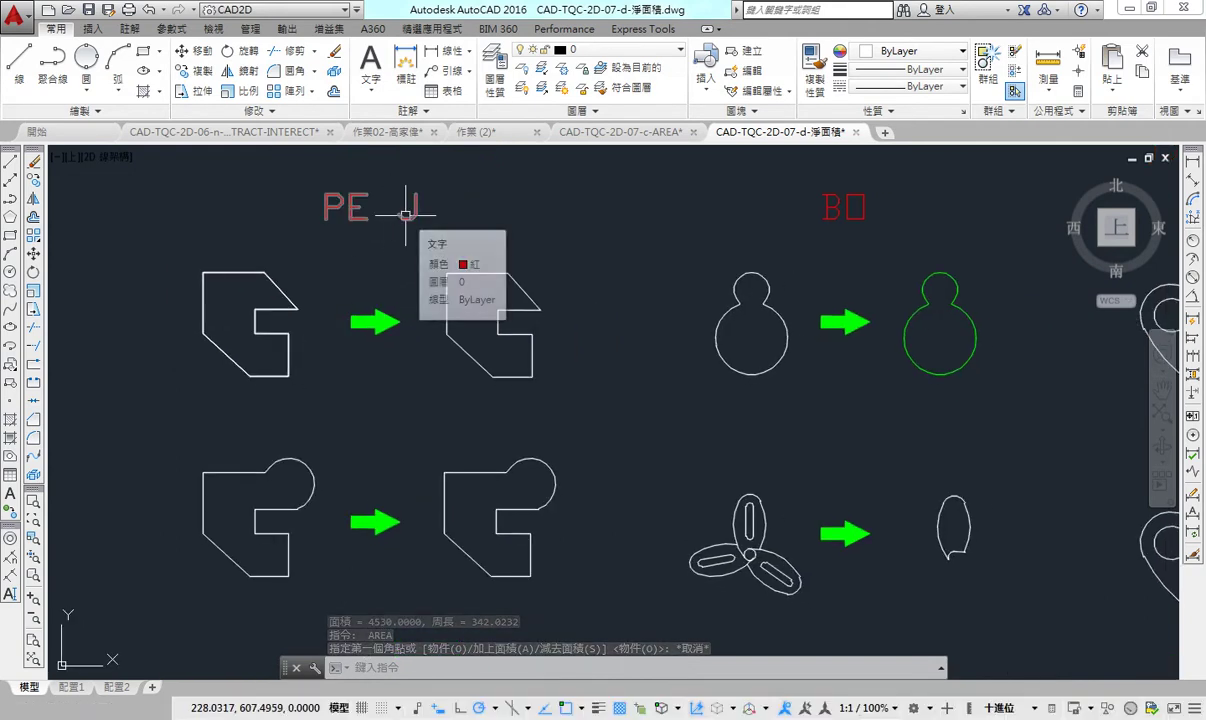
middle_drag(723, 269, 552, 269)
scroll(570, 328, up, 1)
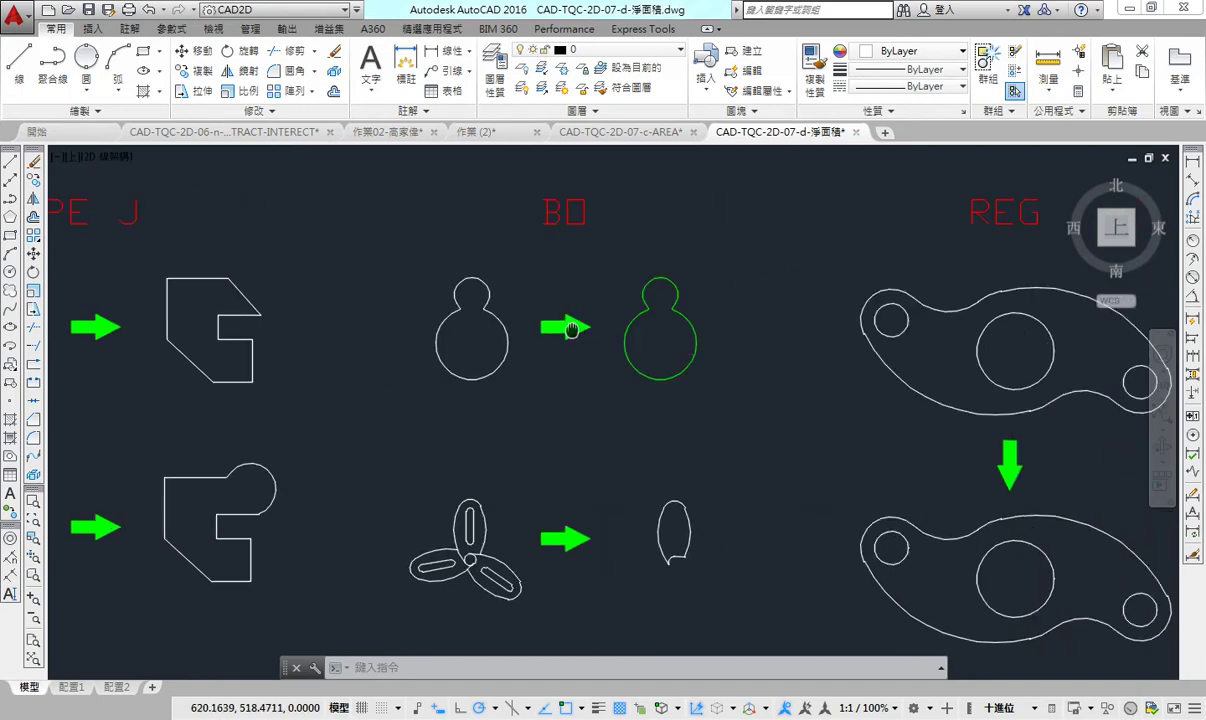
scroll(483, 310, up, 2)
scroll(483, 310, up, 2)
scroll(431, 369, down, 2)
middle_drag(390, 350, 493, 275)
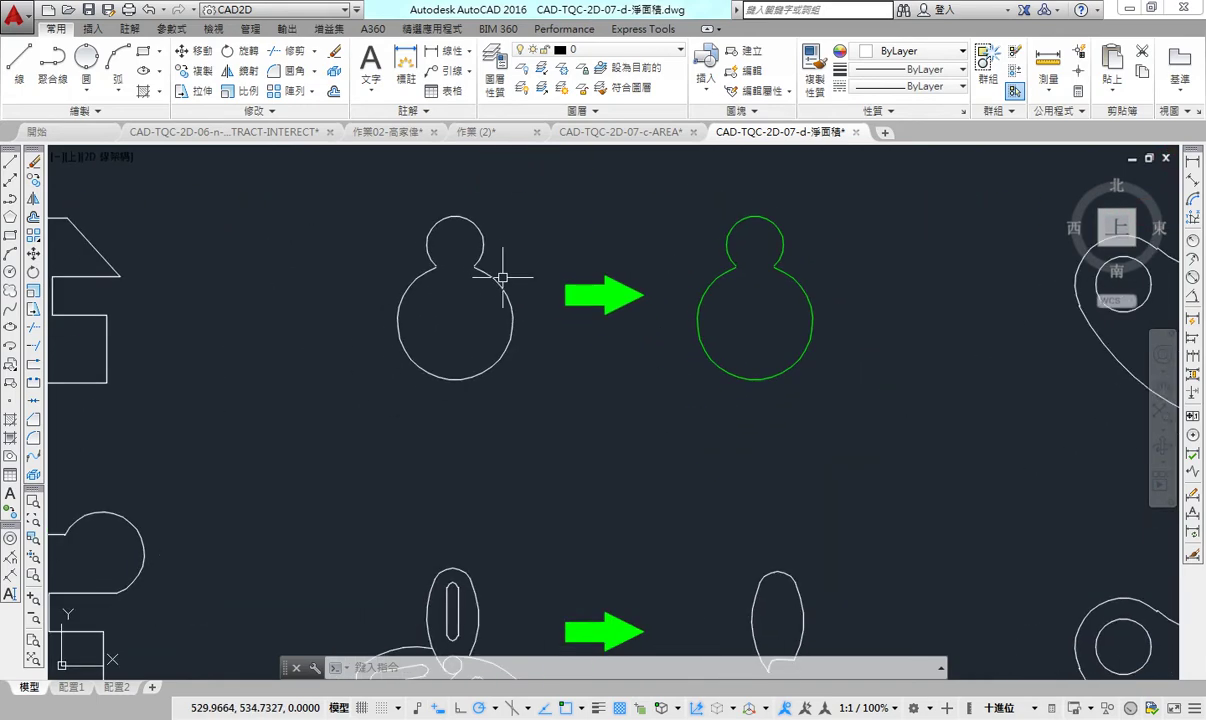
middle_drag(509, 421, 589, 261)
middle_drag(502, 360, 440, 349)
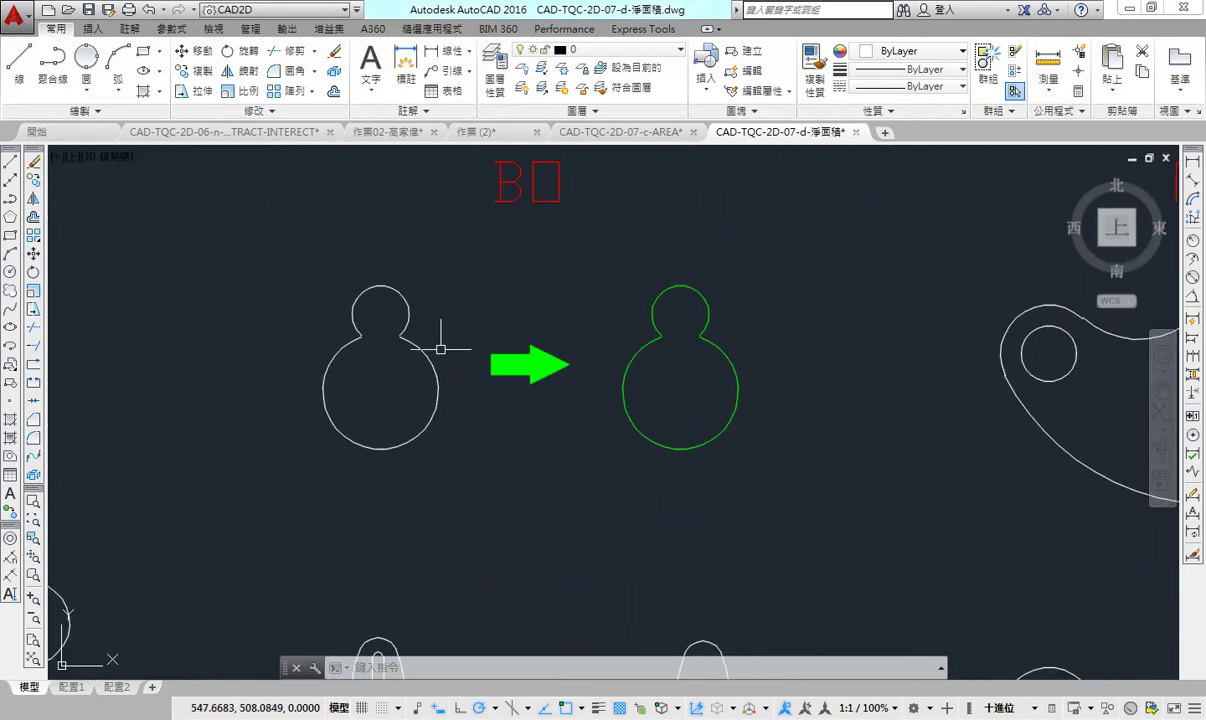
text(bo)
key(Return)
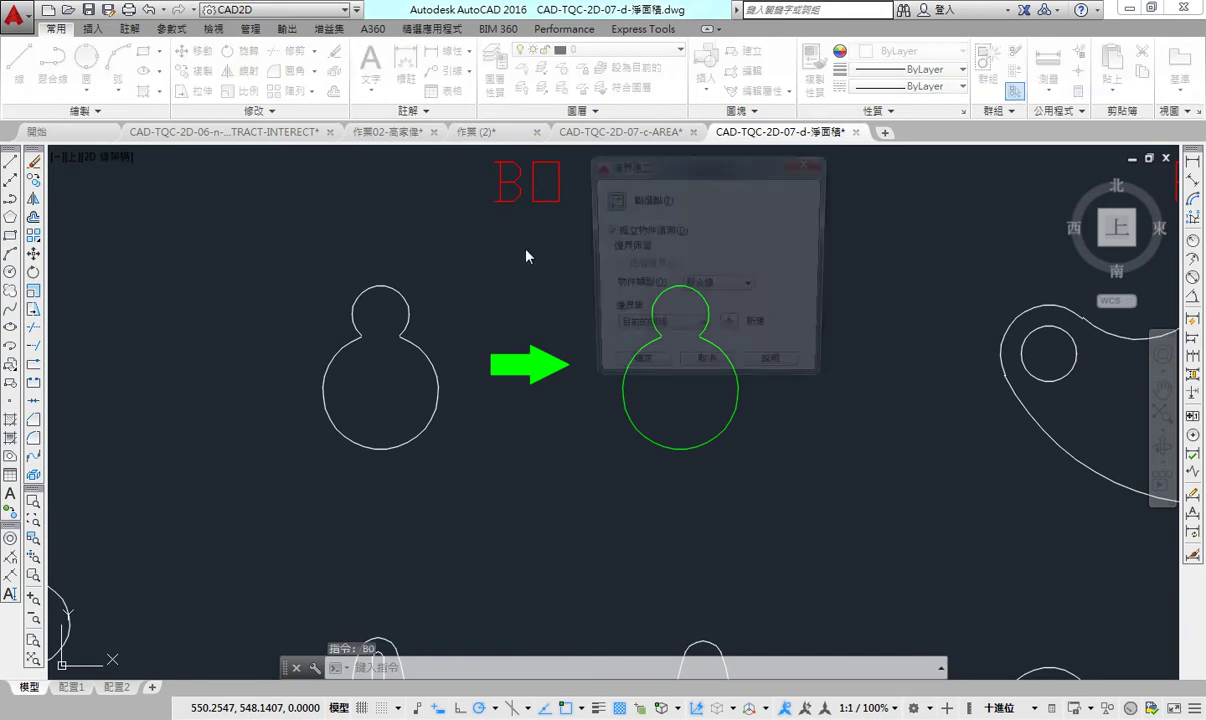
click(390, 345)
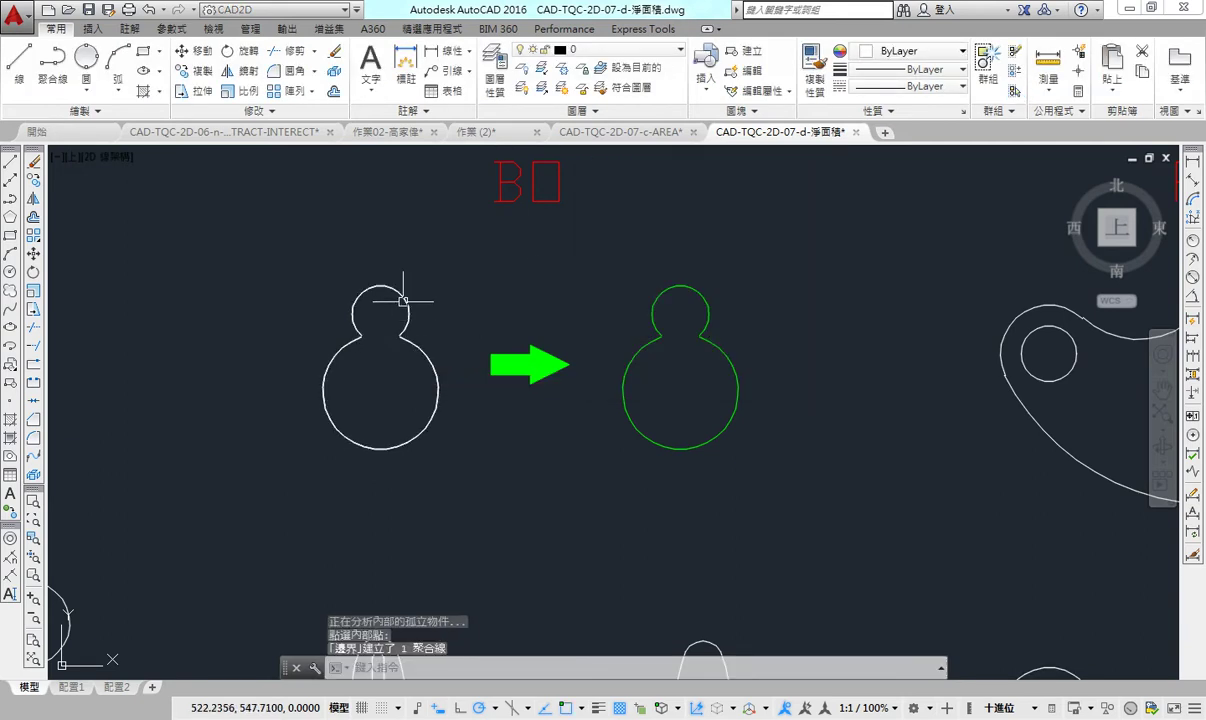
key(Return)
Step: Move the new snowman boundary out to the upper left of the drawing
text(m)
key(Return)
click(484, 340)
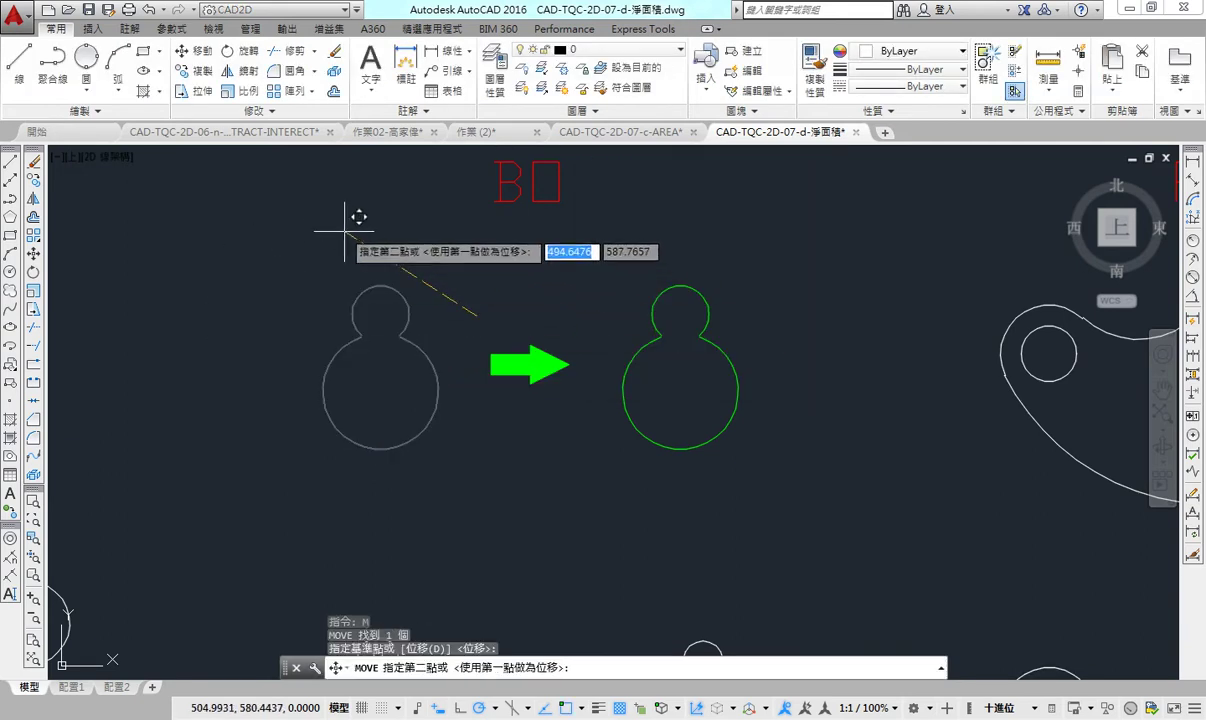
click(298, 235)
middle_drag(460, 437, 500, 192)
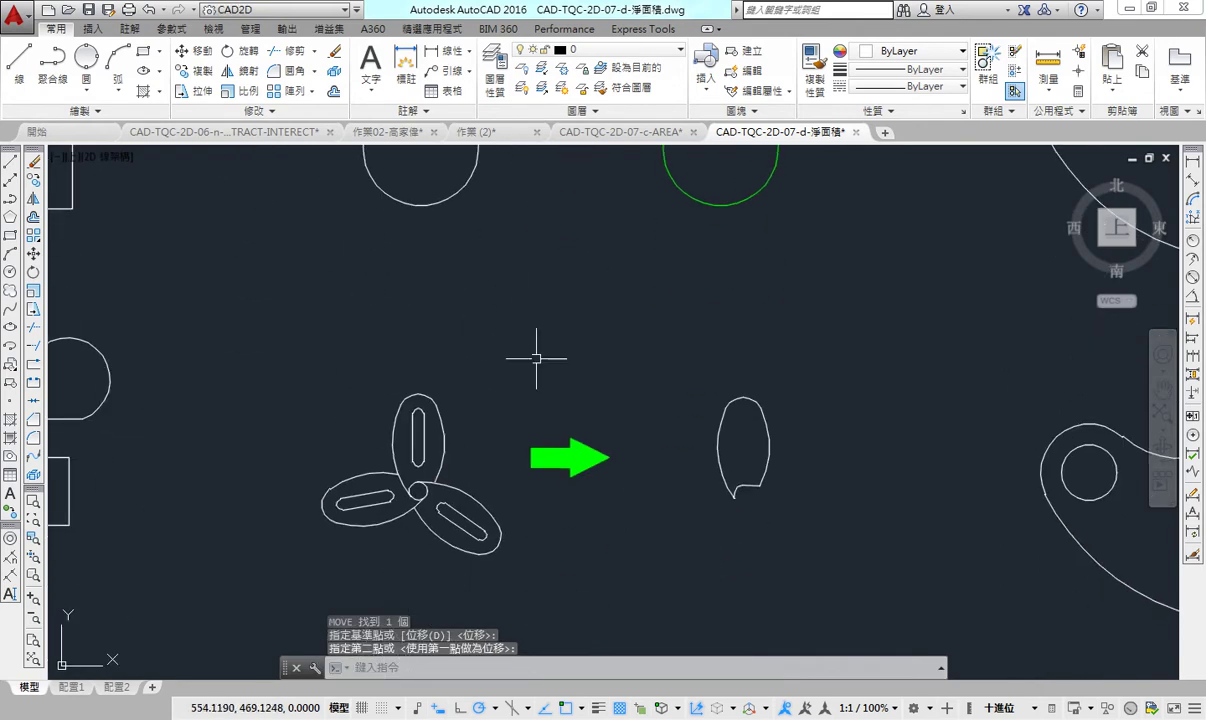
scroll(450, 480, up, 2)
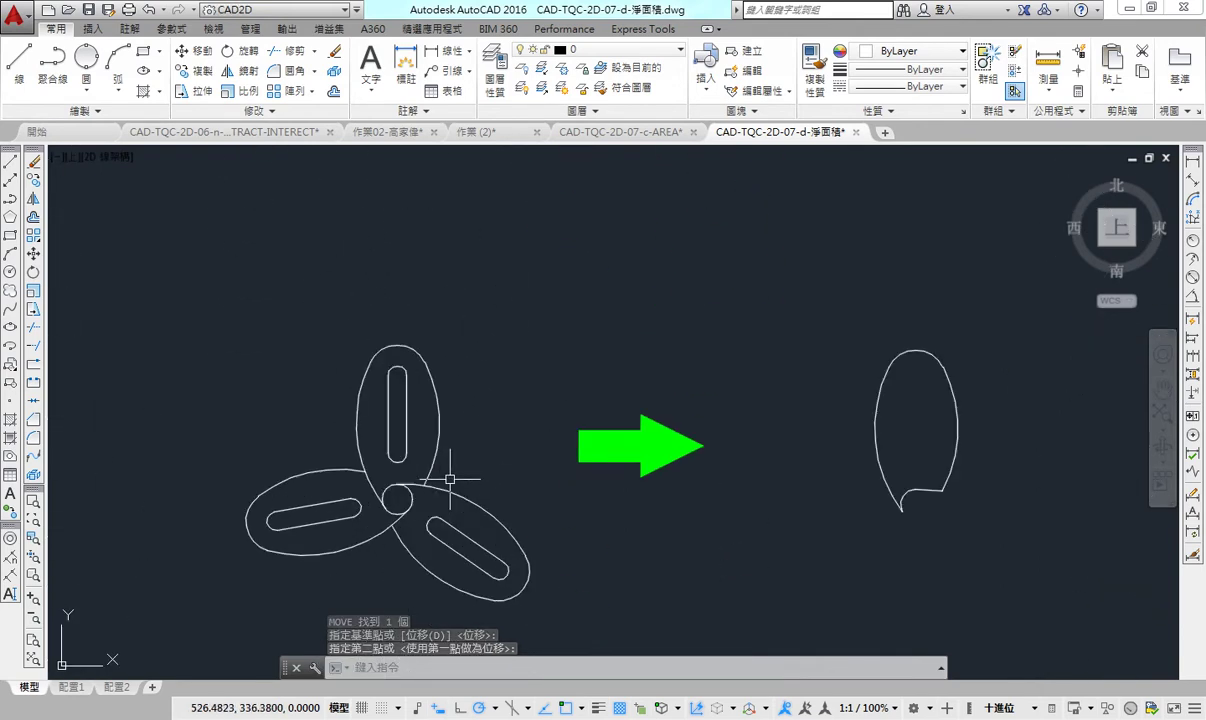
middle_drag(438, 479, 480, 377)
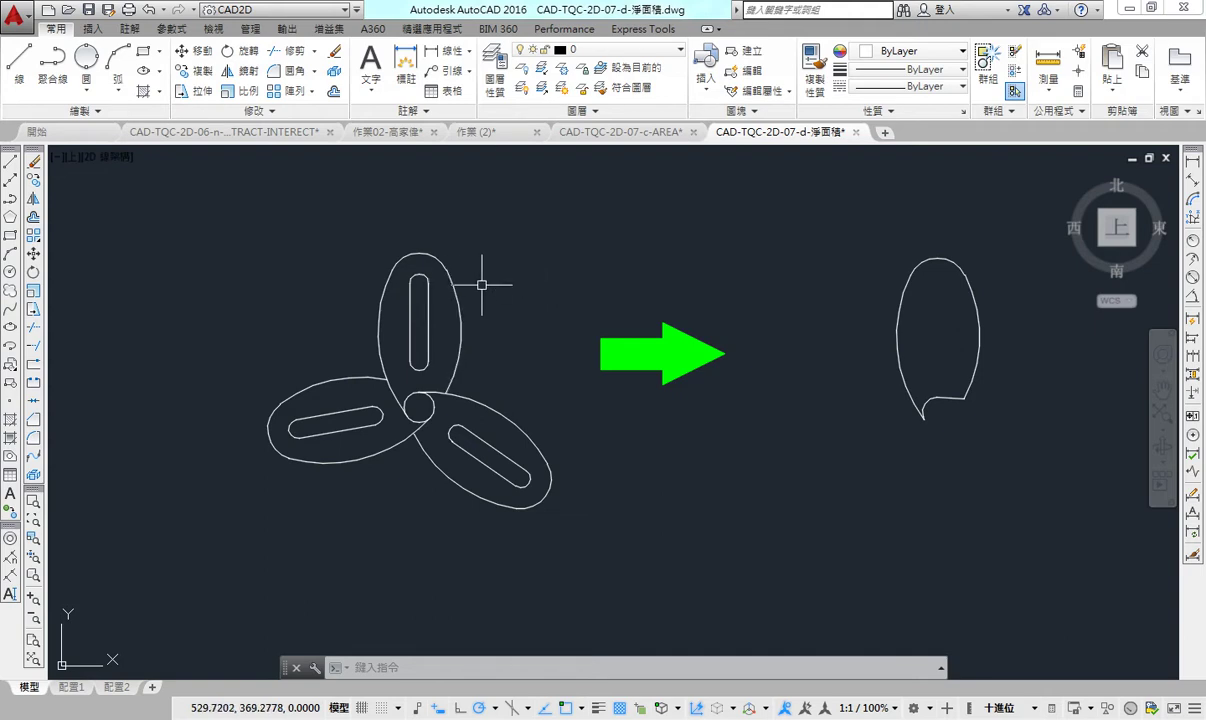
Step: Trace boundaries of the top propeller blade's outer outline and inner slot
text(bo)
key(Return)
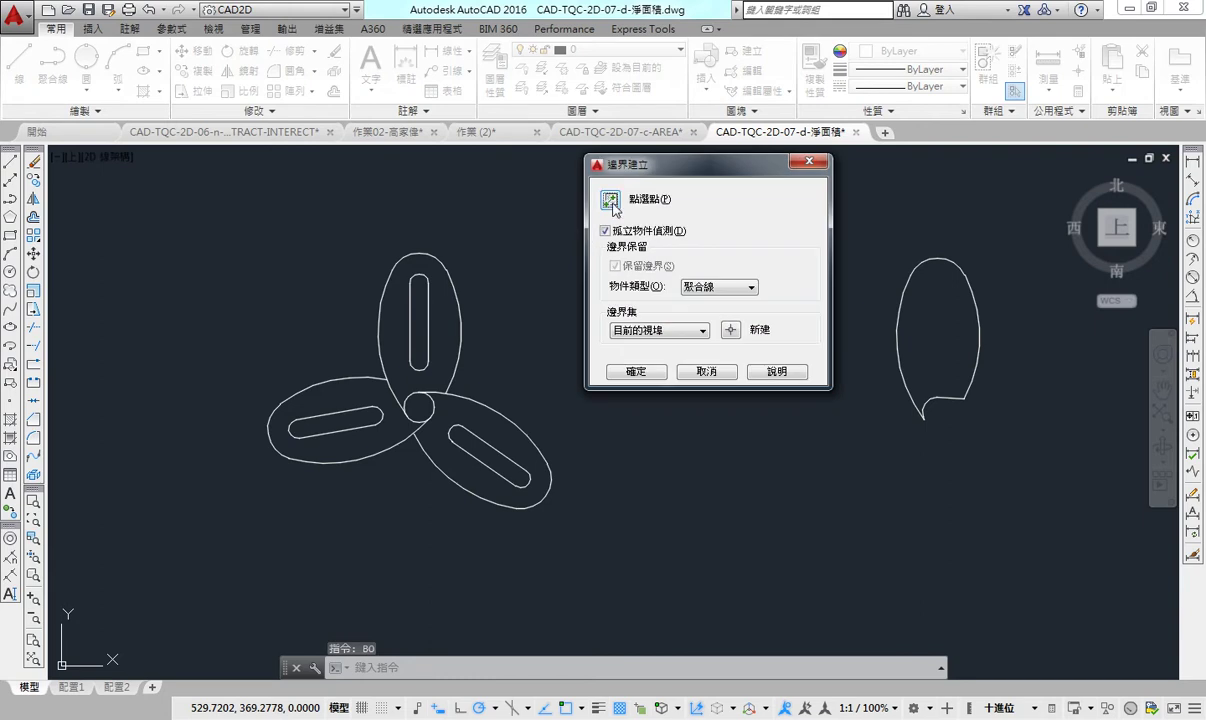
click(576, 193)
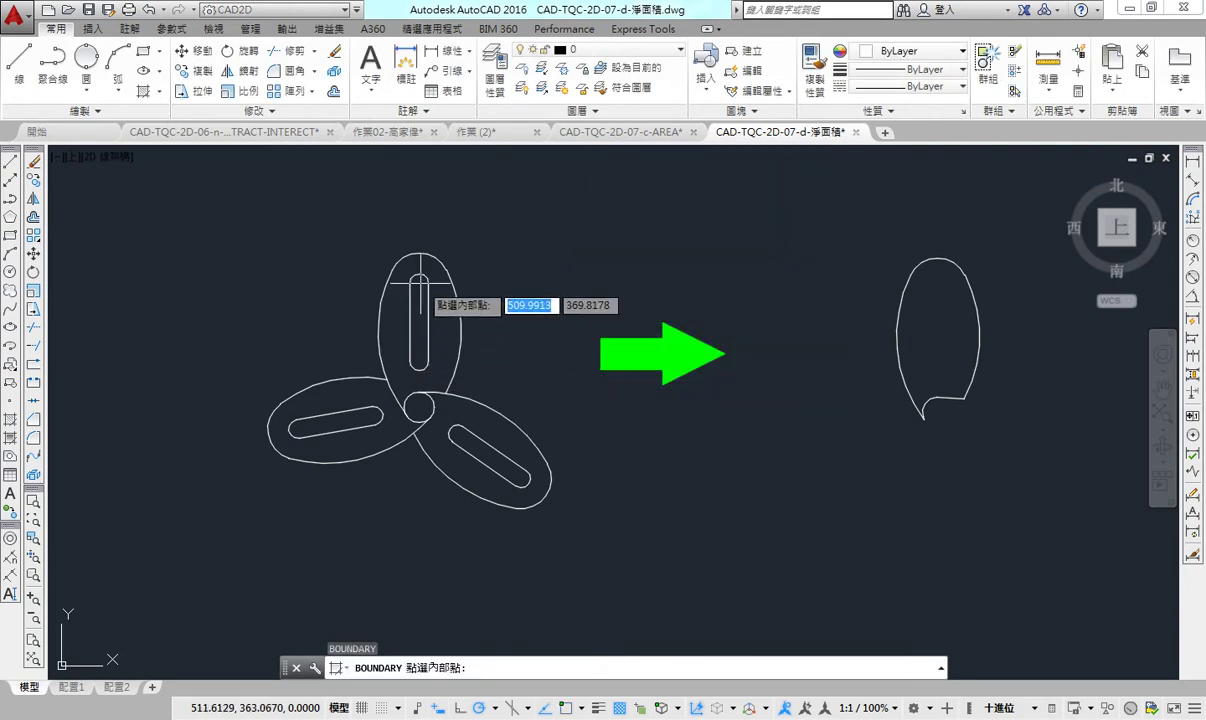
click(451, 304)
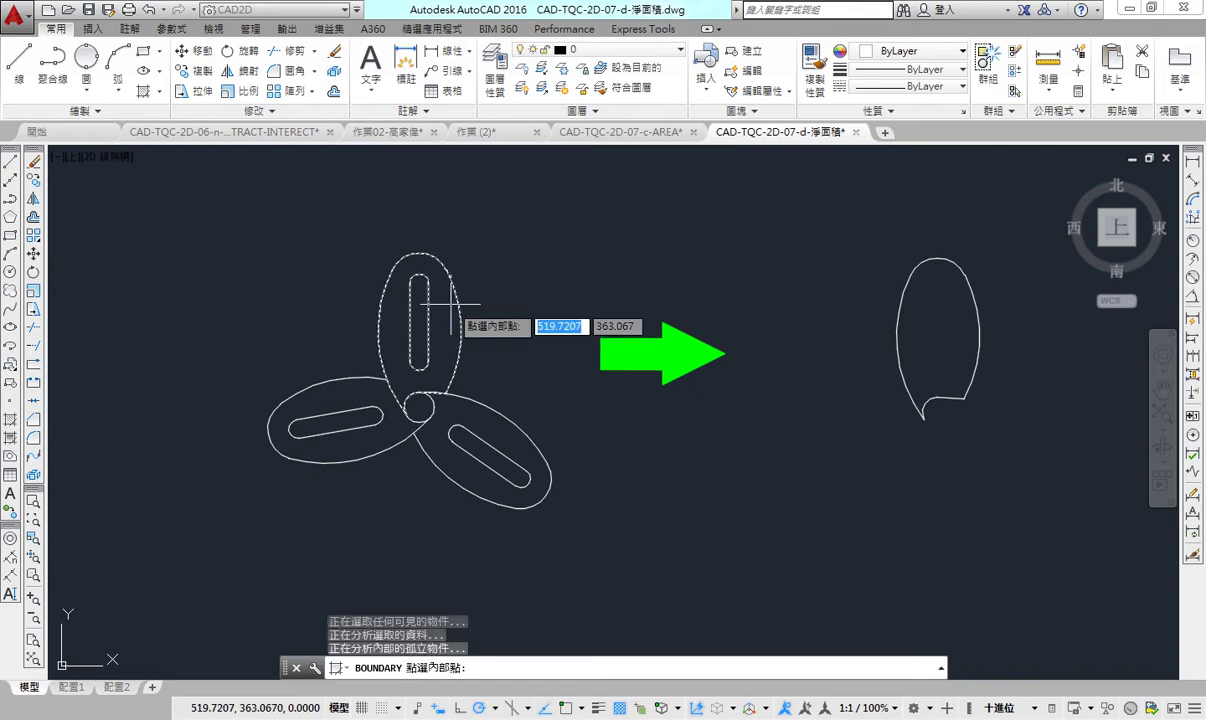
key(Return)
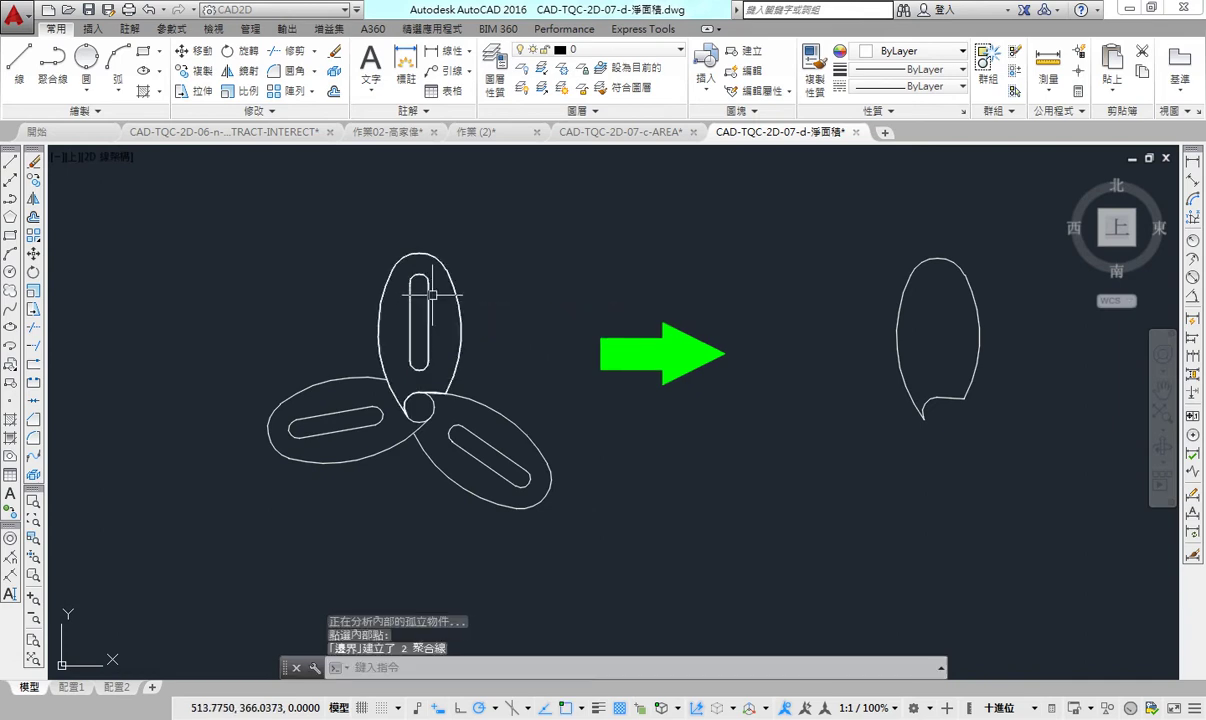
Step: Move the blade outline and slot copies above the propeller
click(455, 272)
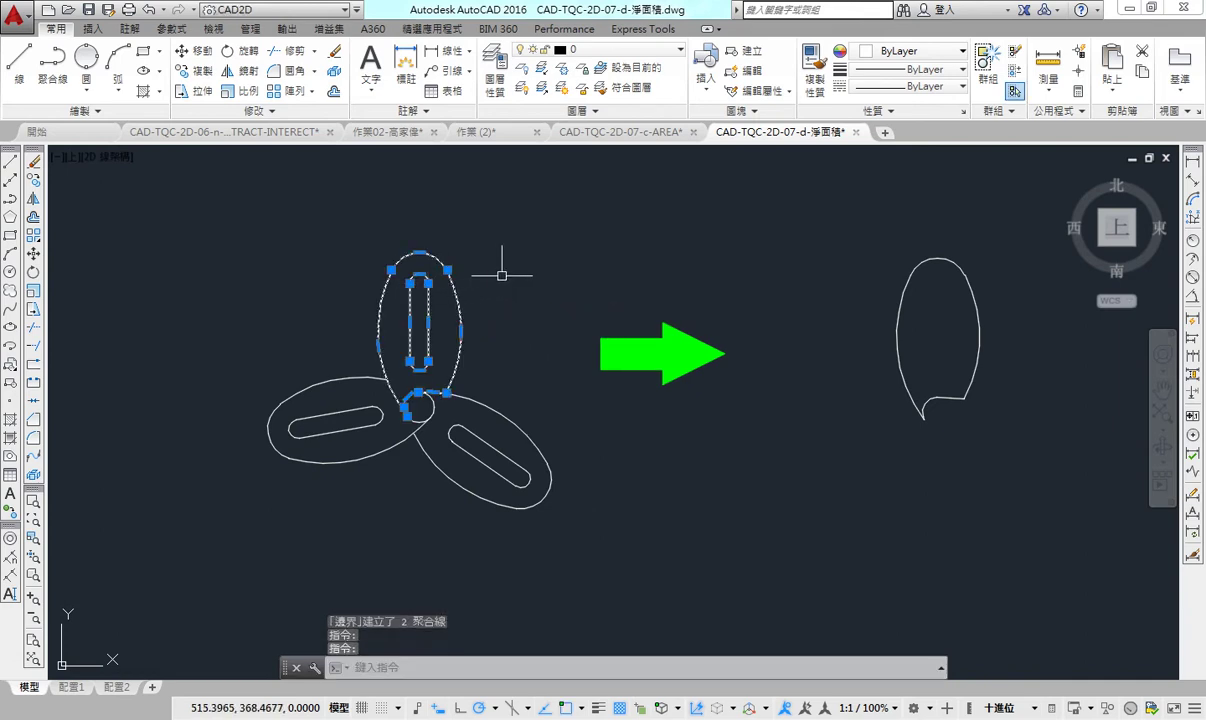
text(m)
key(Return)
click(517, 286)
click(650, 218)
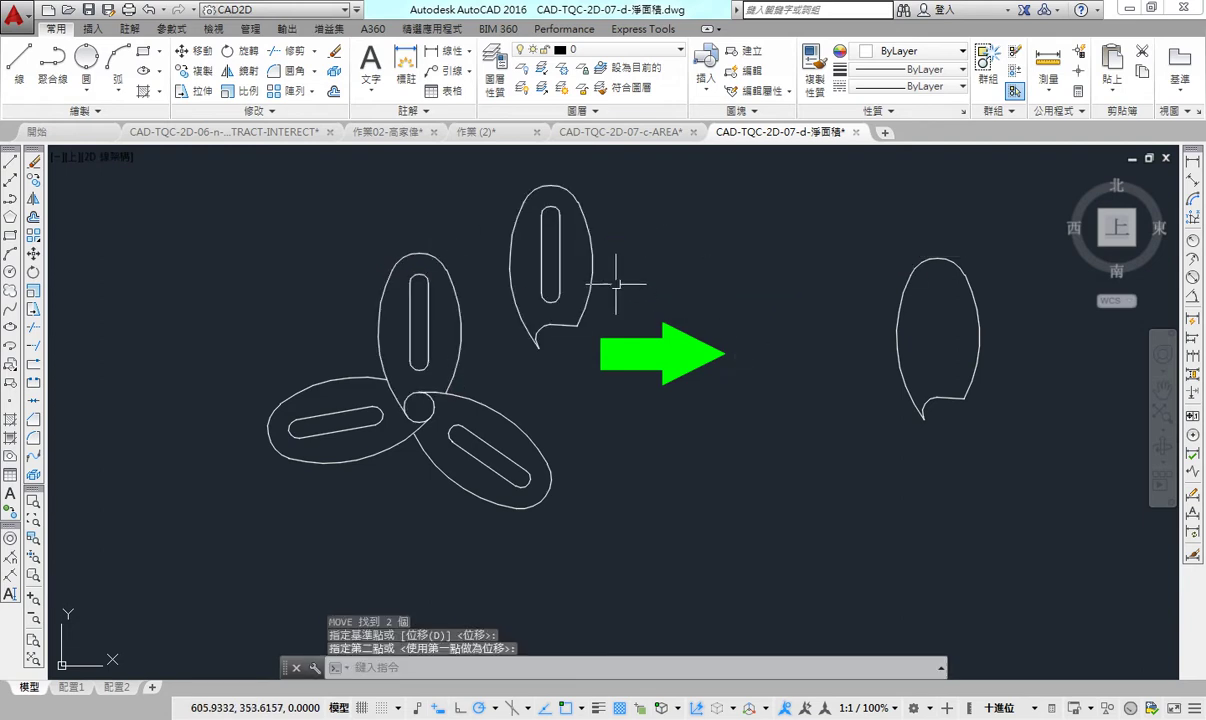
Step: Start an AREA measurement in Add mode
text(aa)
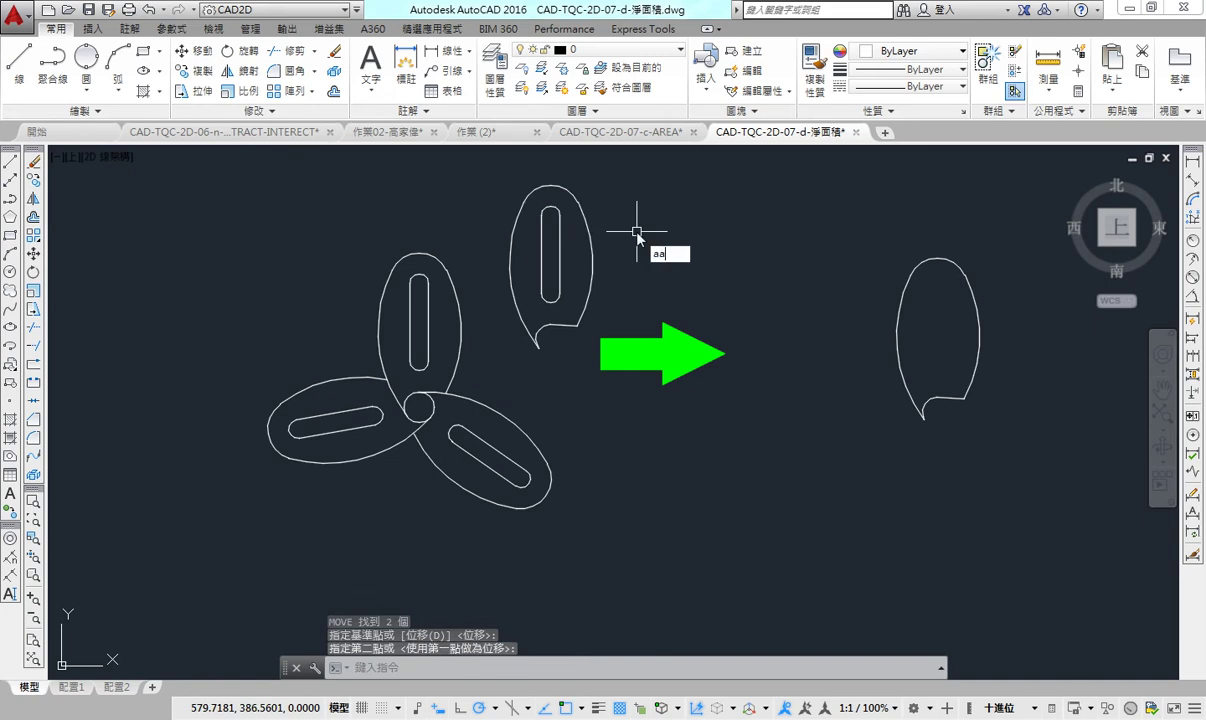
key(Return)
text(a)
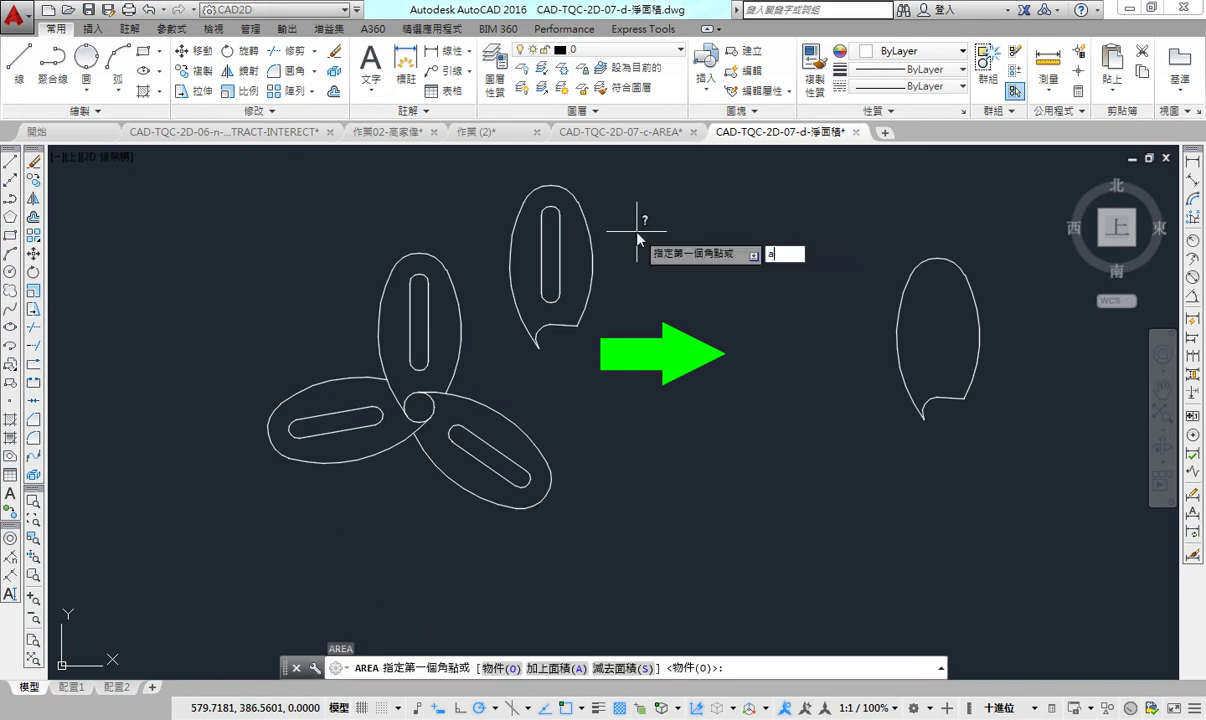
key(Return)
Step: Add the upper leaf outline's area, then end the measurement without subtracting anything
text(o)
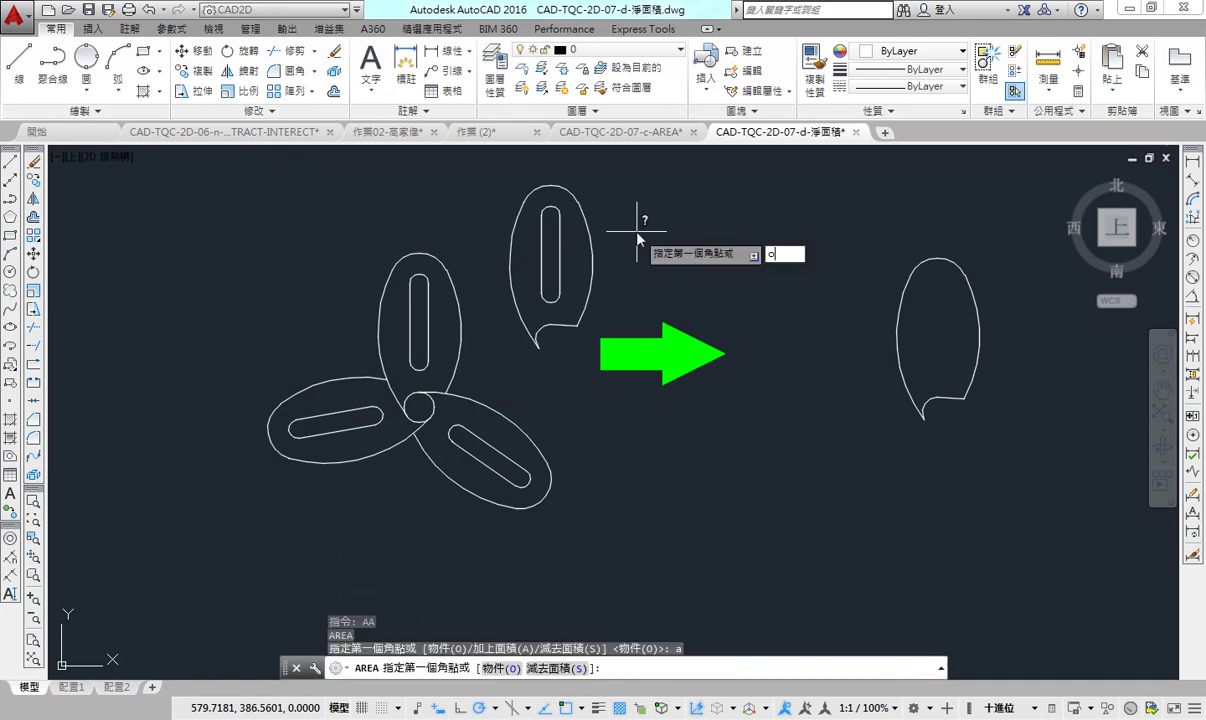
key(Return)
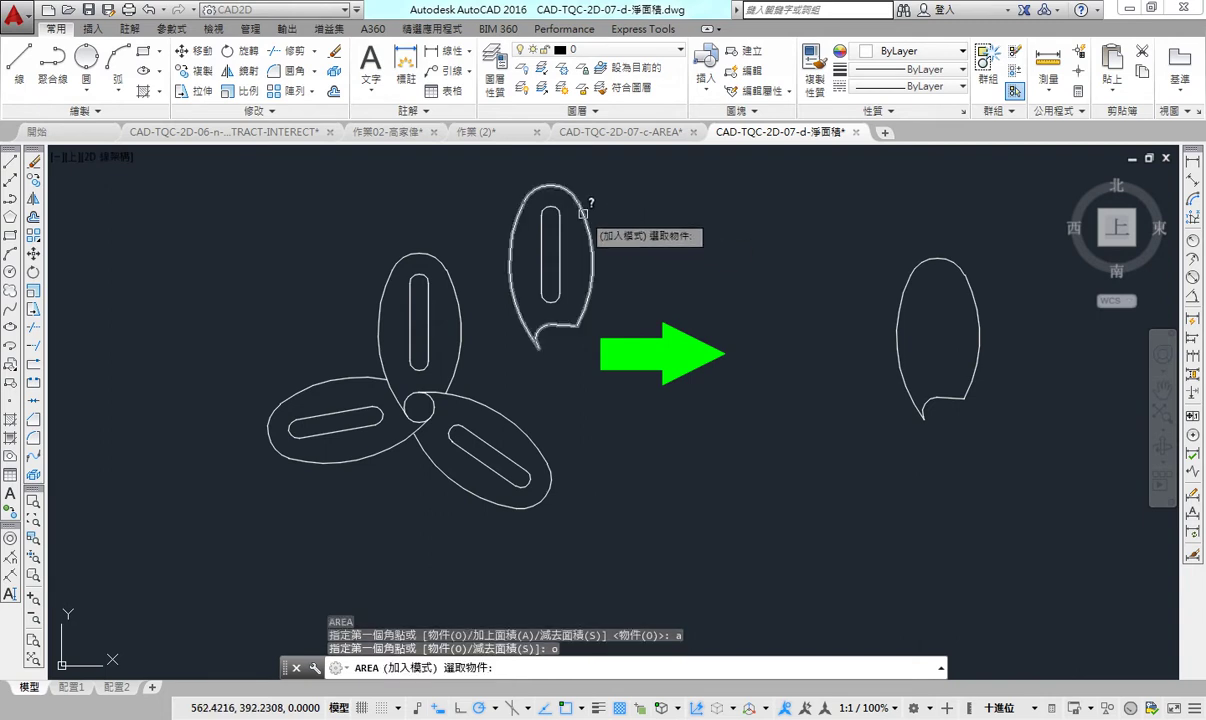
click(582, 212)
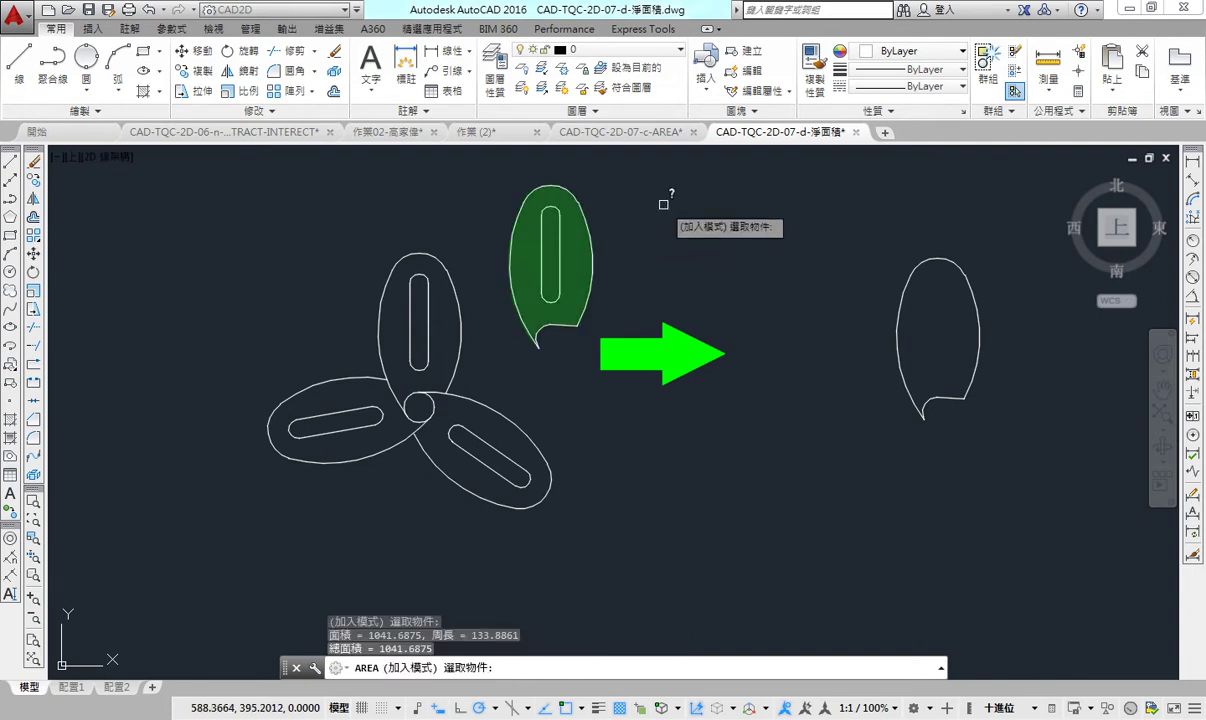
key(Return)
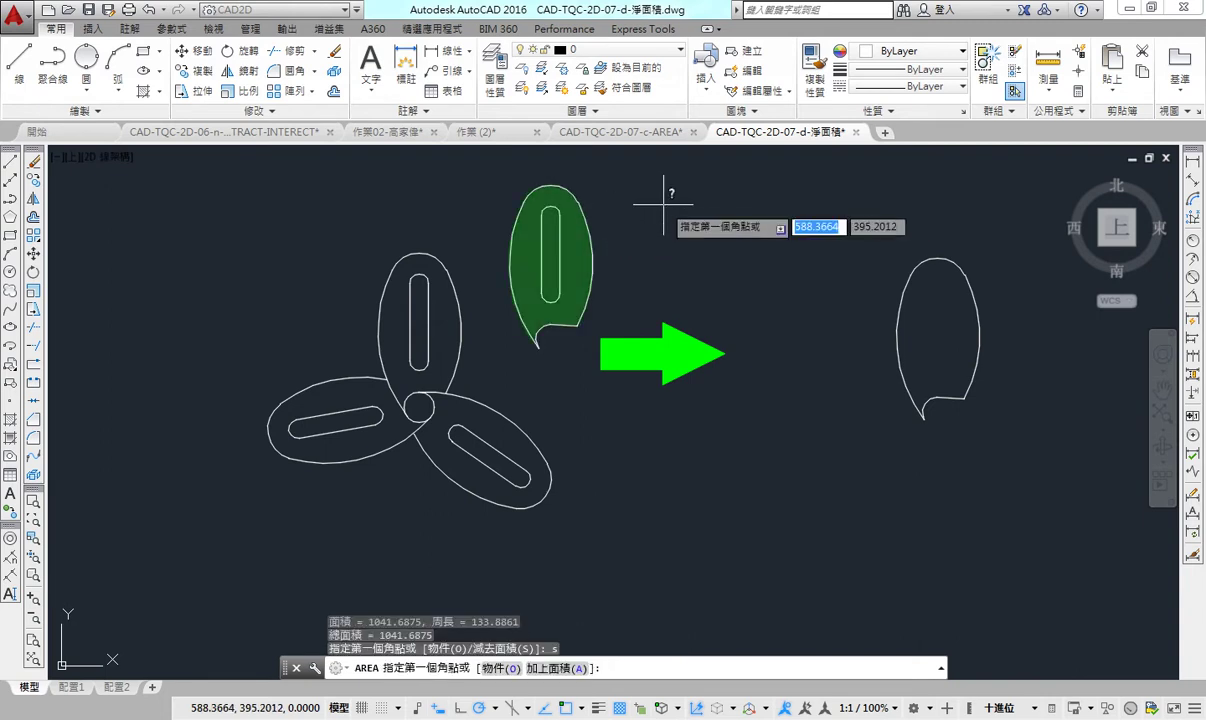
text(s)
key(Return)
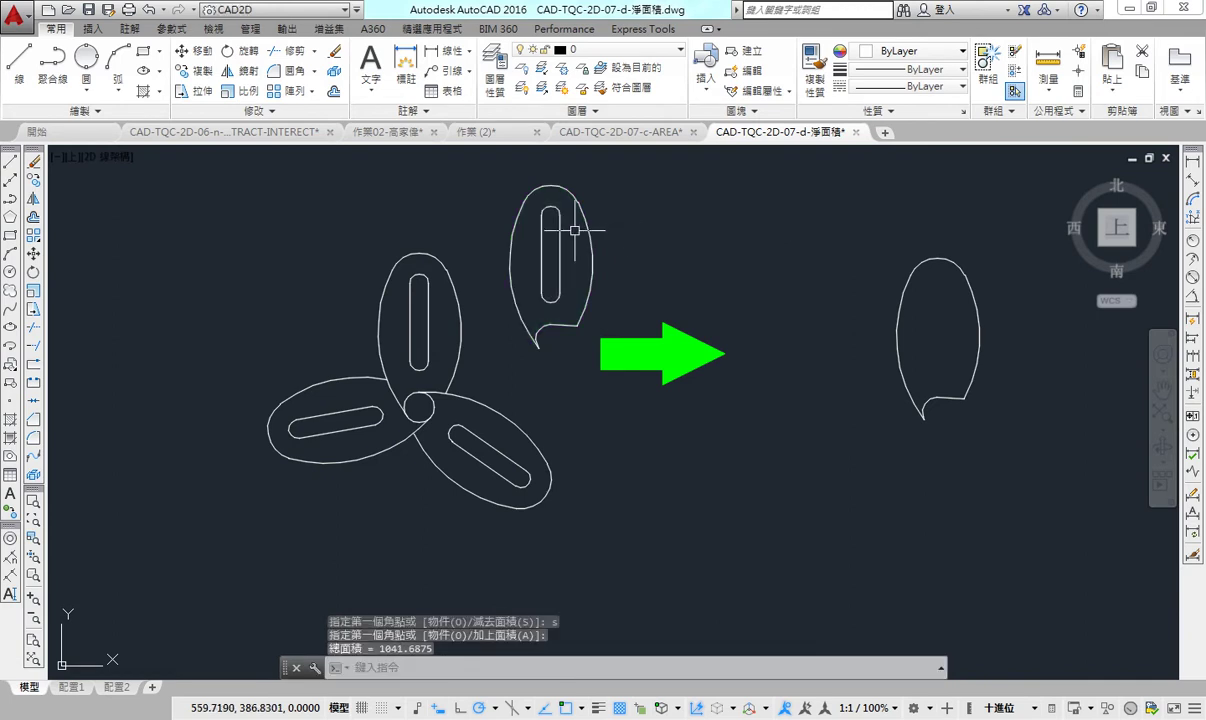
key(Return)
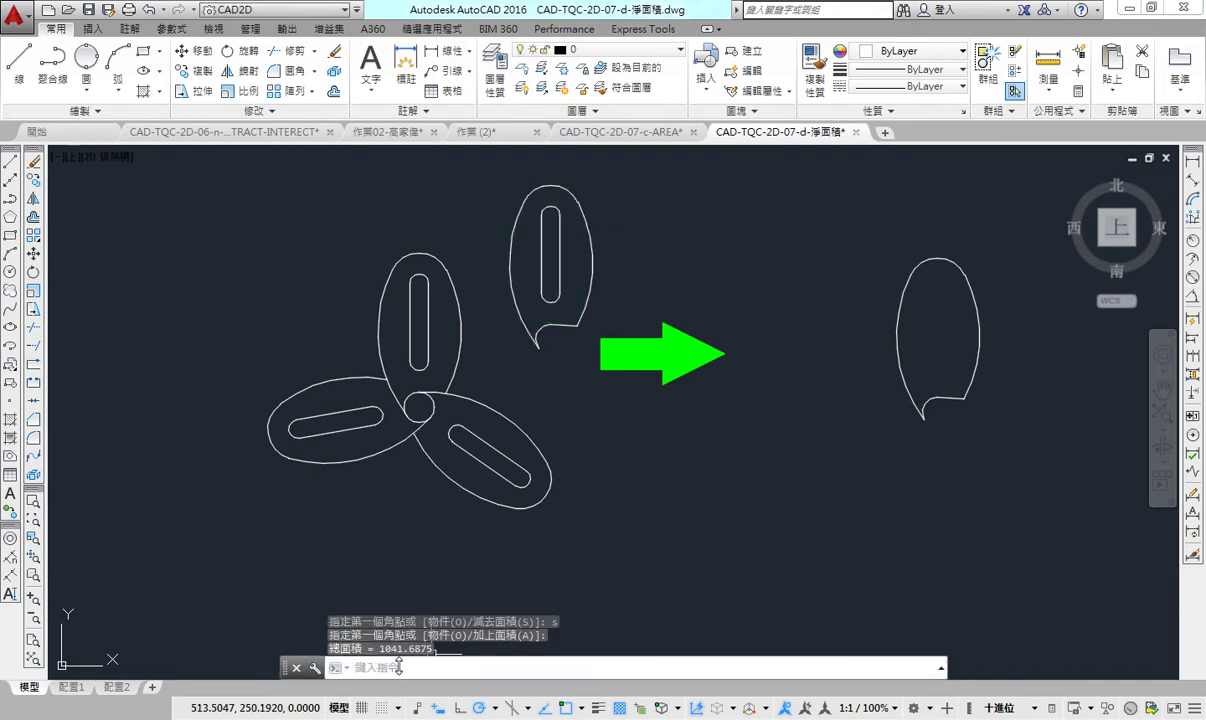
Step: Re-measure: add the leaf (1041.6875), subtract the slot (178.2743), net area 863.4132
text(aa)
key(Return)
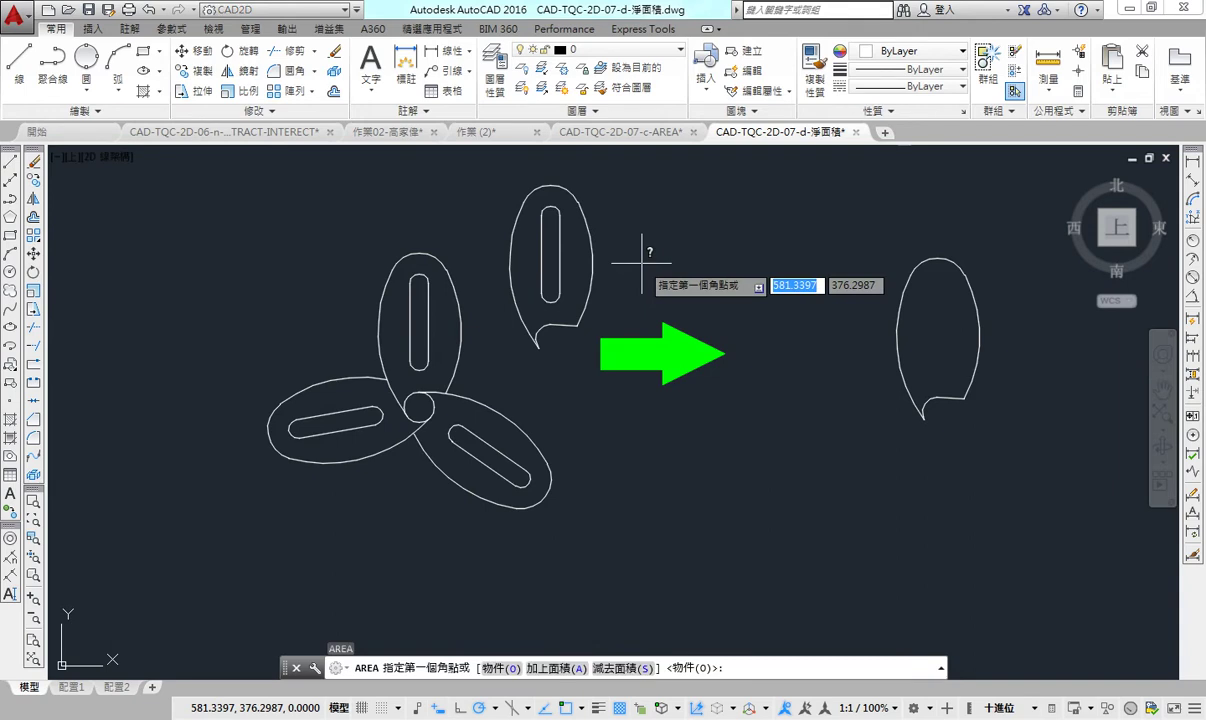
text(a)
key(Return)
text(o)
key(Return)
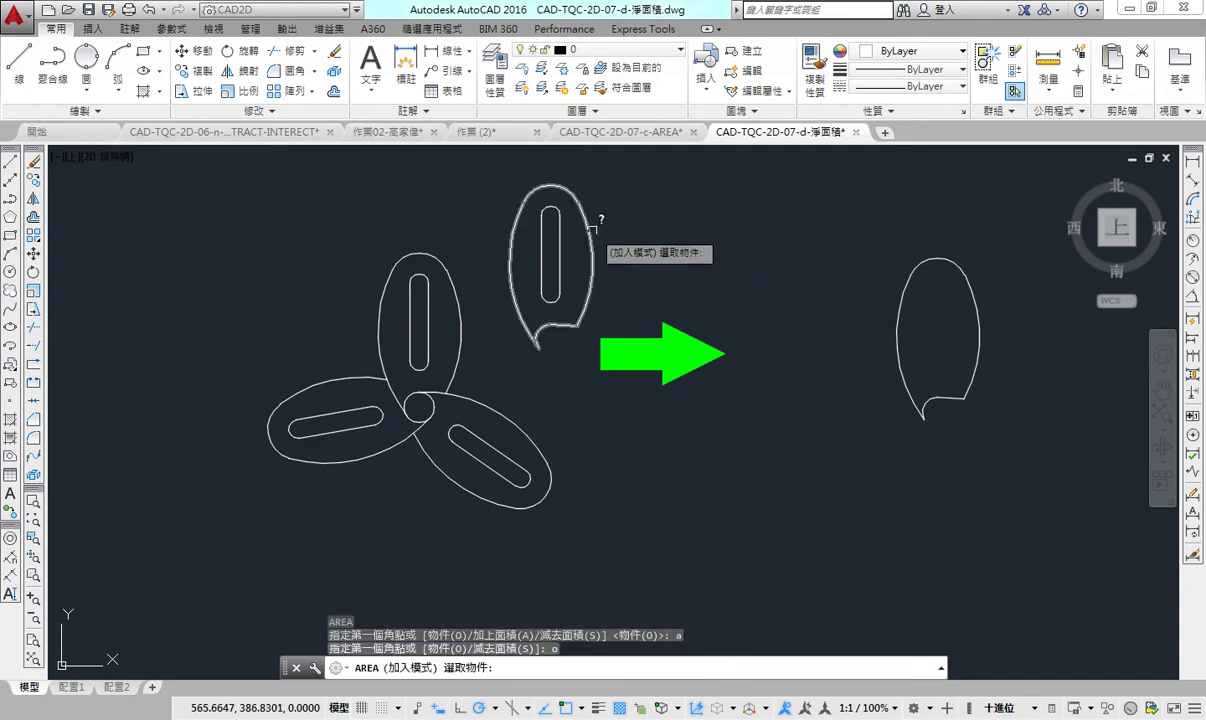
click(559, 212)
key(Return)
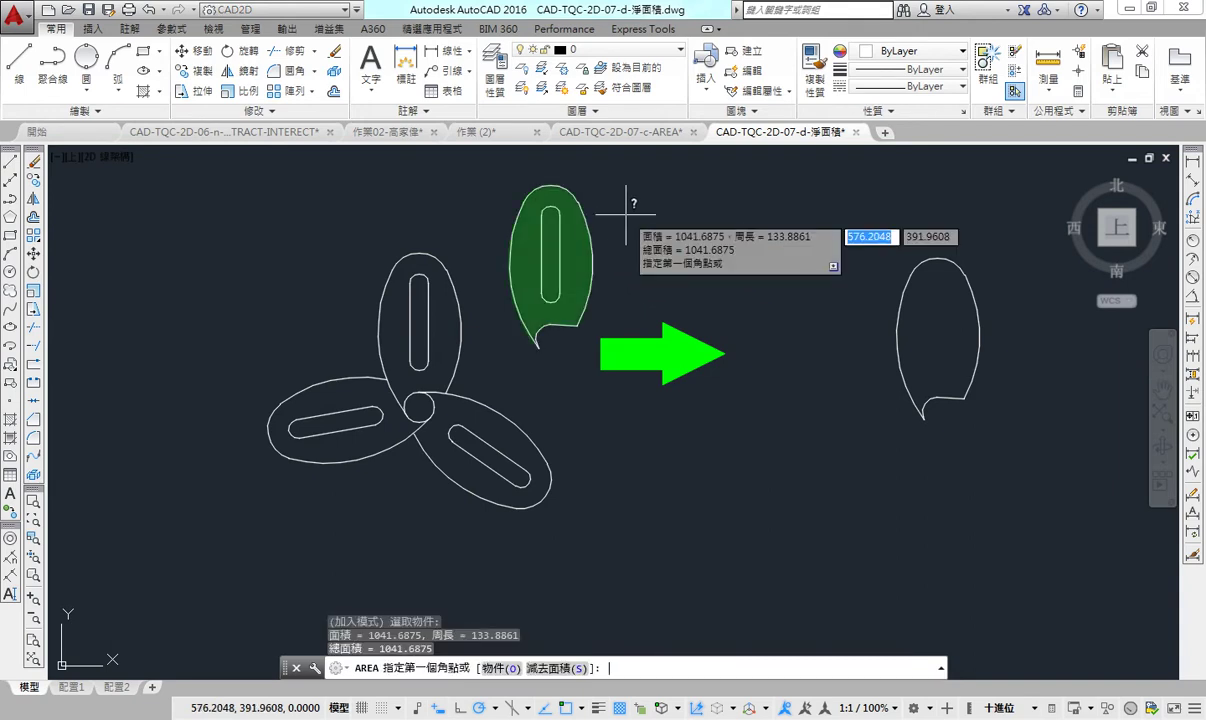
text(s)
key(Return)
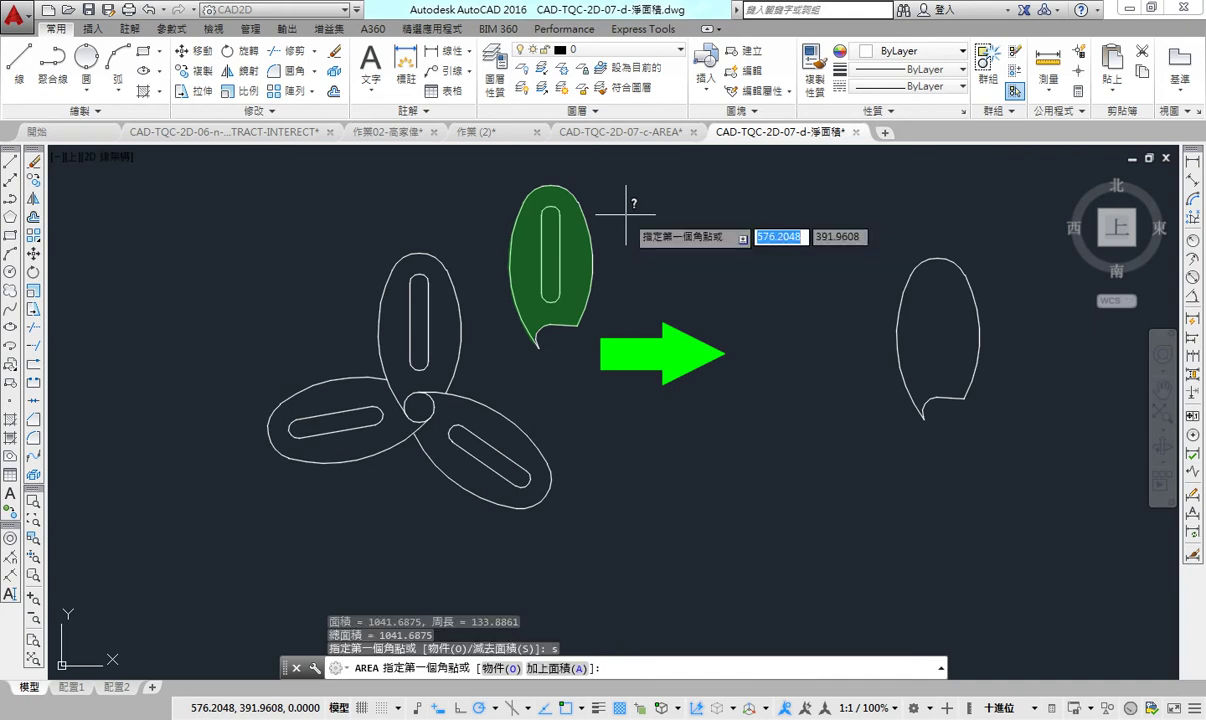
text(o)
key(Return)
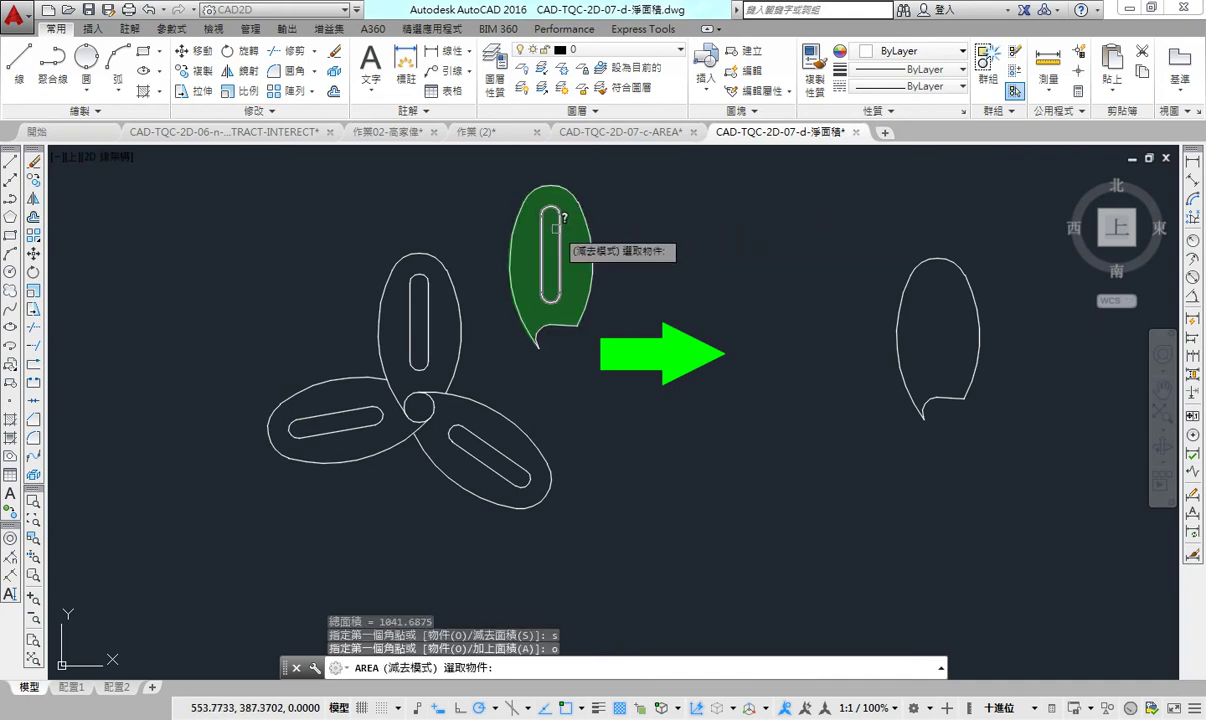
click(553, 230)
key(Return)
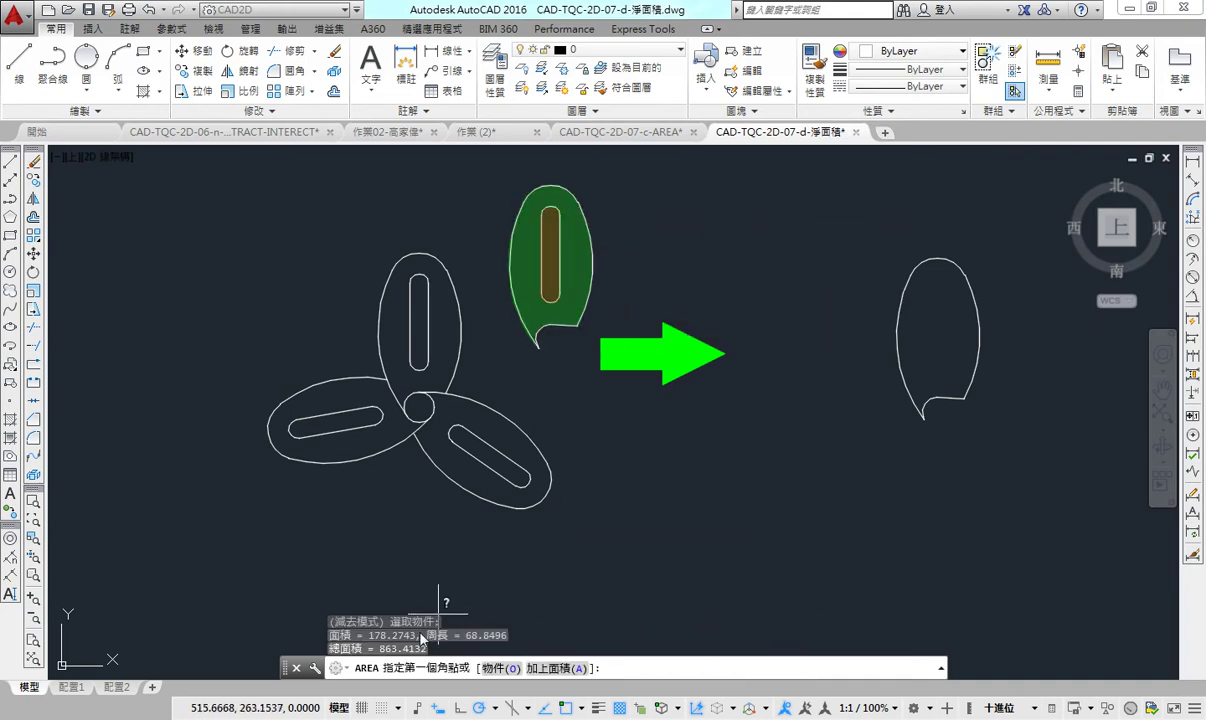
key(Escape)
key(Escape)
key(Escape)
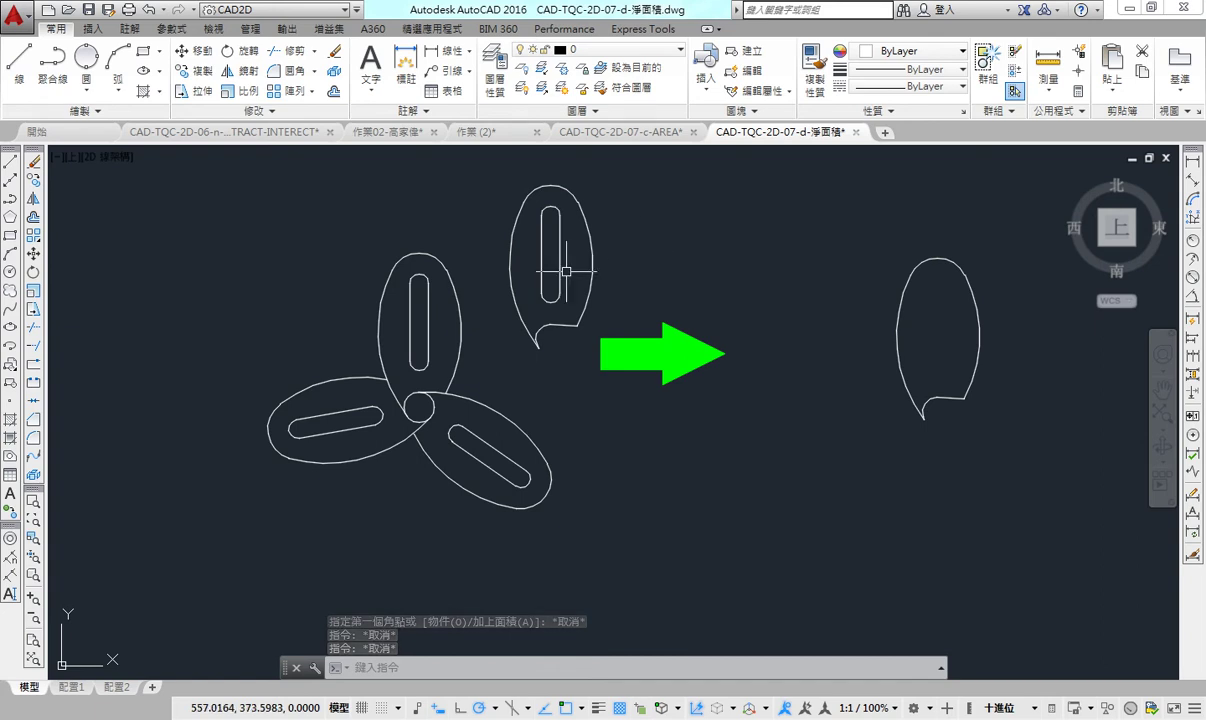
scroll(565, 270, down, 2)
middle_drag(613, 261, 575, 361)
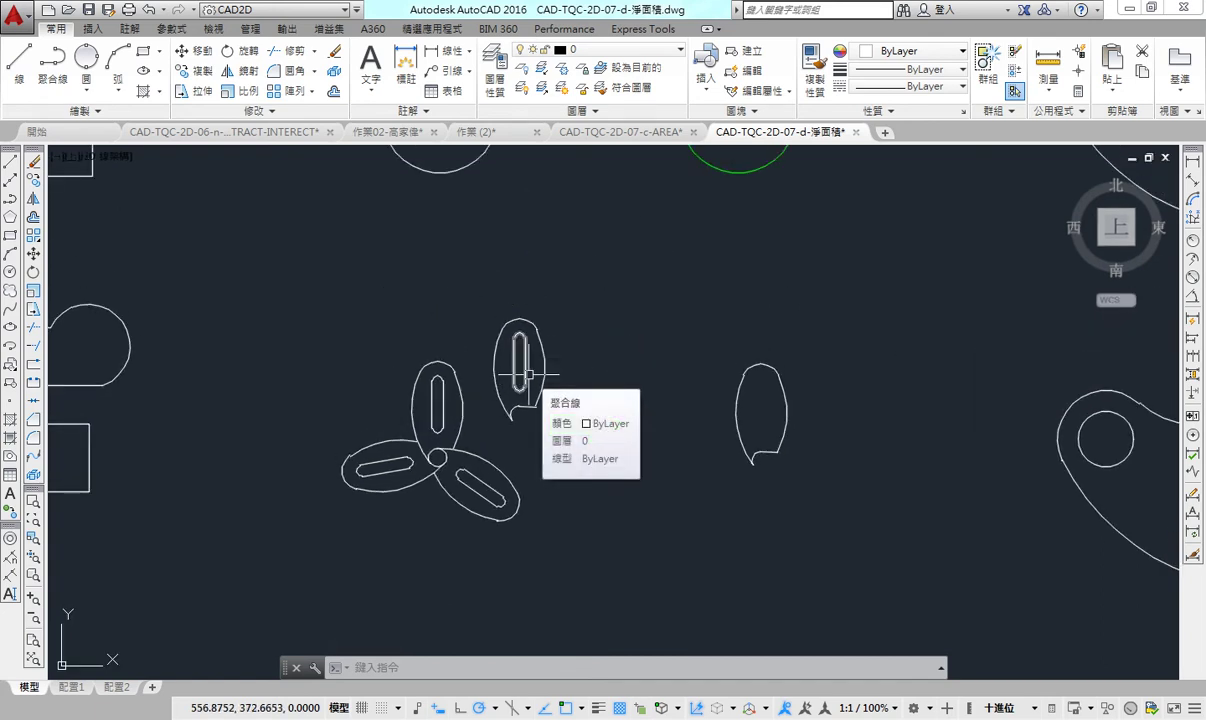
scroll(528, 374, down, 1)
scroll(557, 237, down, 1)
middle_drag(557, 237, 305, 427)
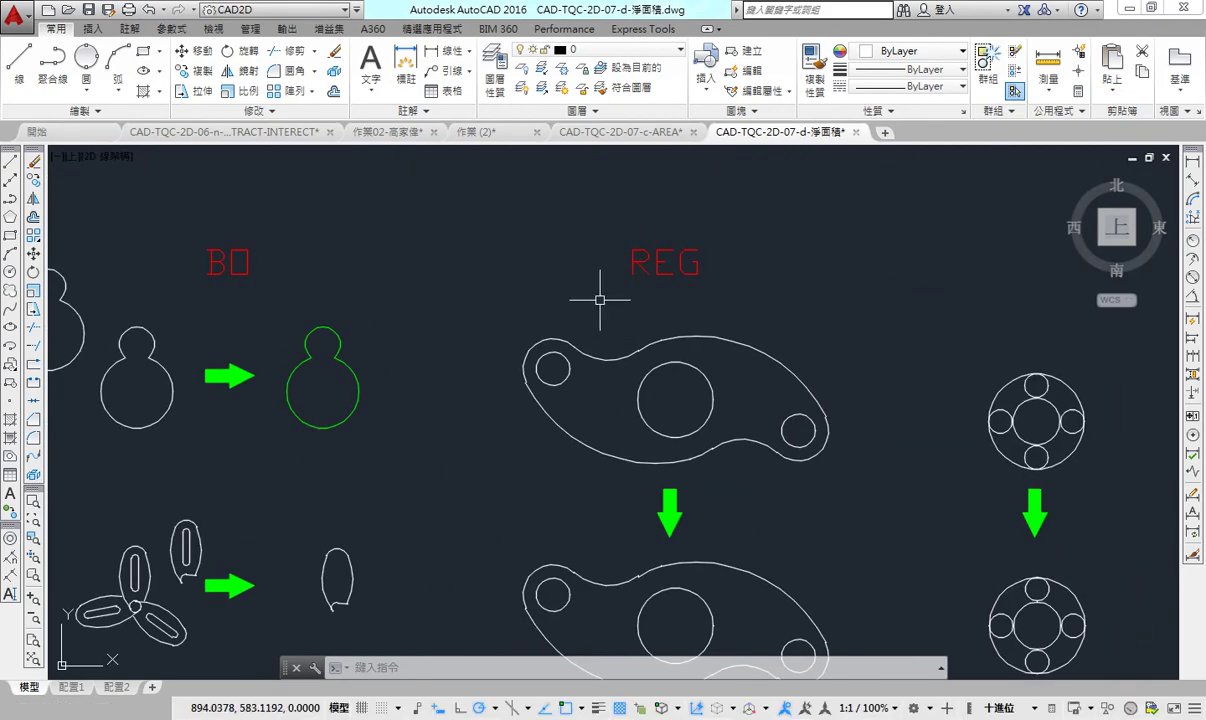
mouse_move(552, 313)
middle_down()
mouse_move(703, 229)
mouse_move(412, 197)
middle_up()
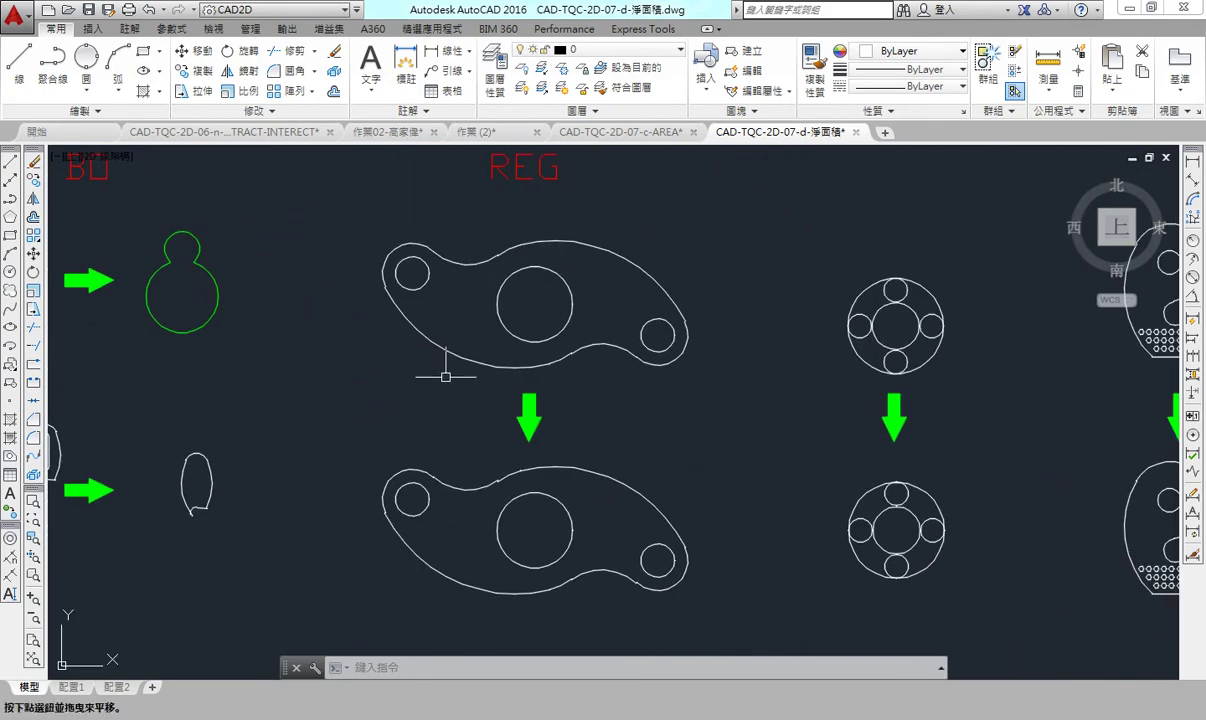
click(107, 156)
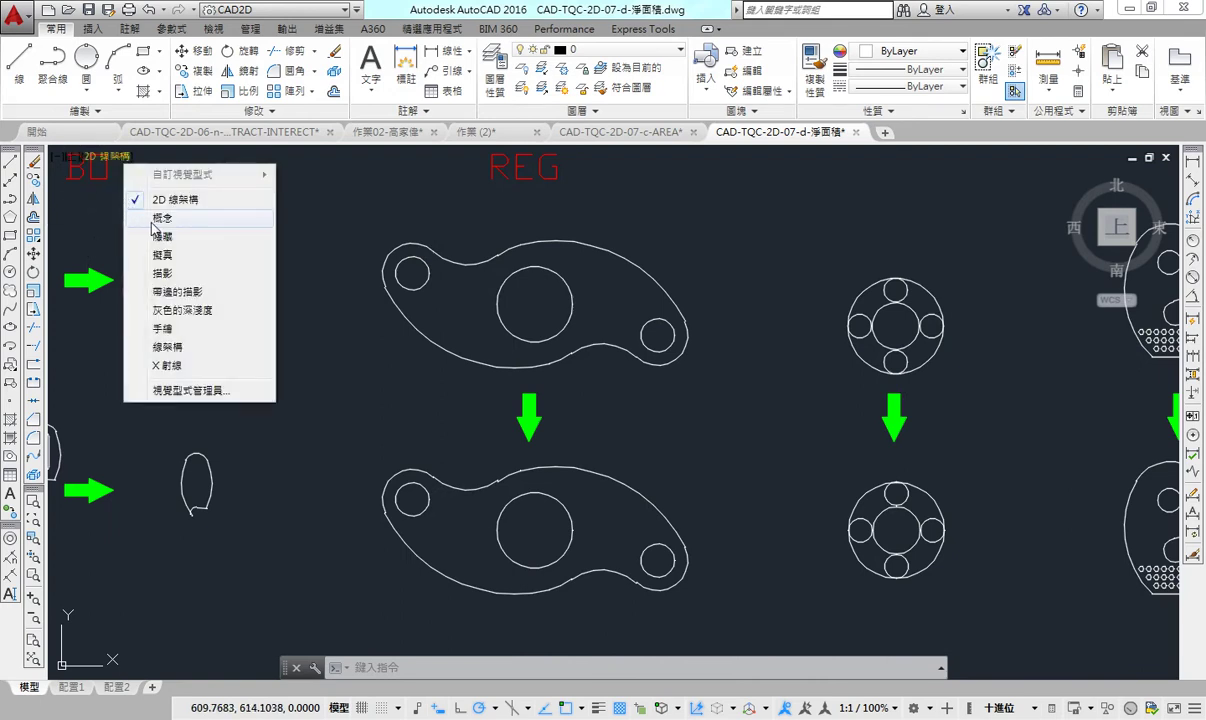
click(152, 218)
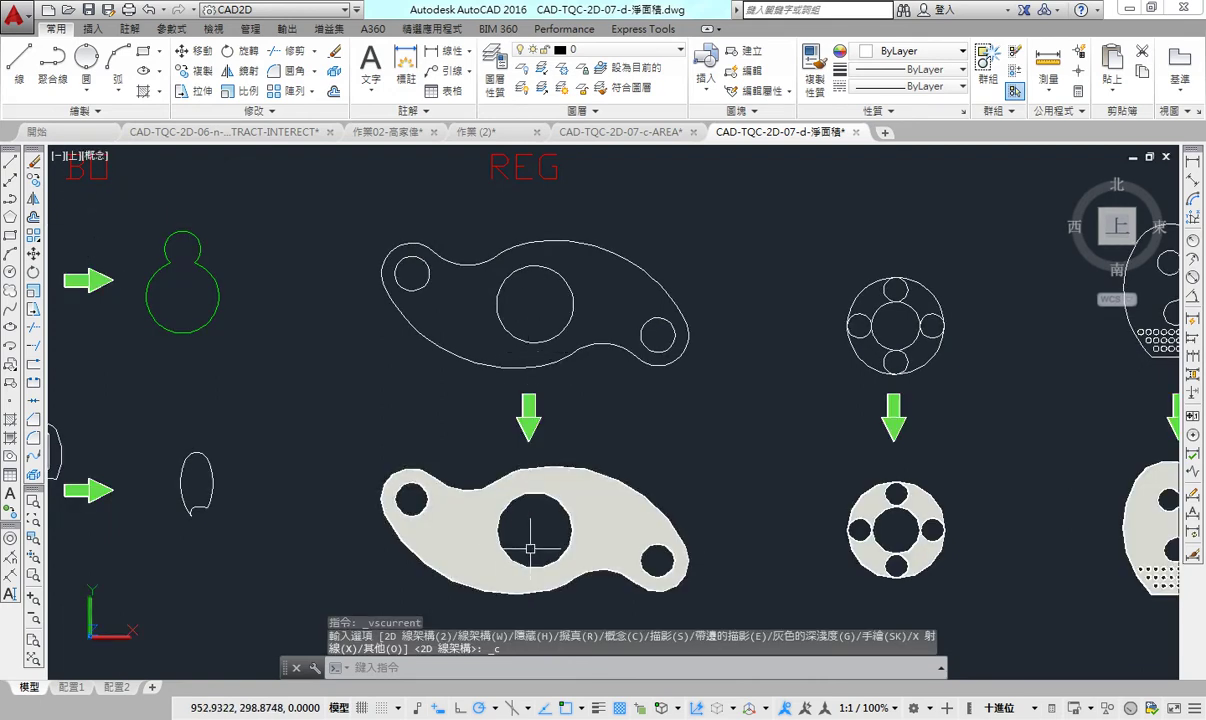
click(96, 156)
click(139, 200)
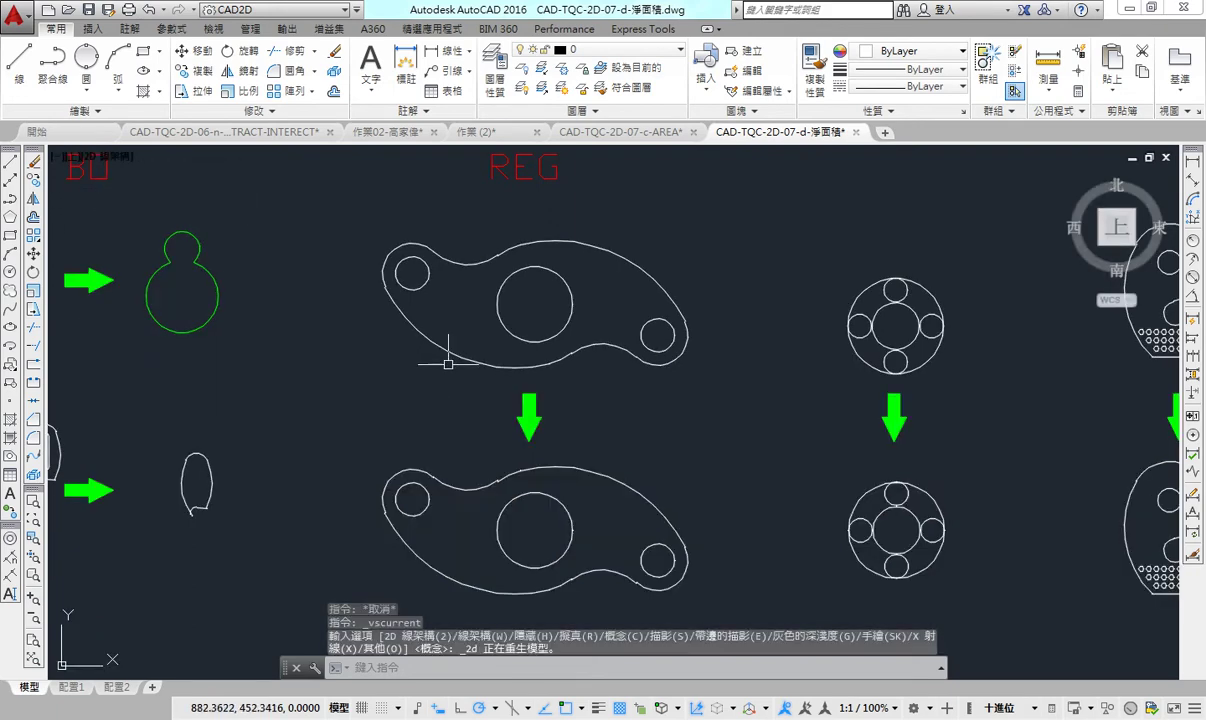
scroll(450, 350, up, 2)
scroll(440, 300, up, 2)
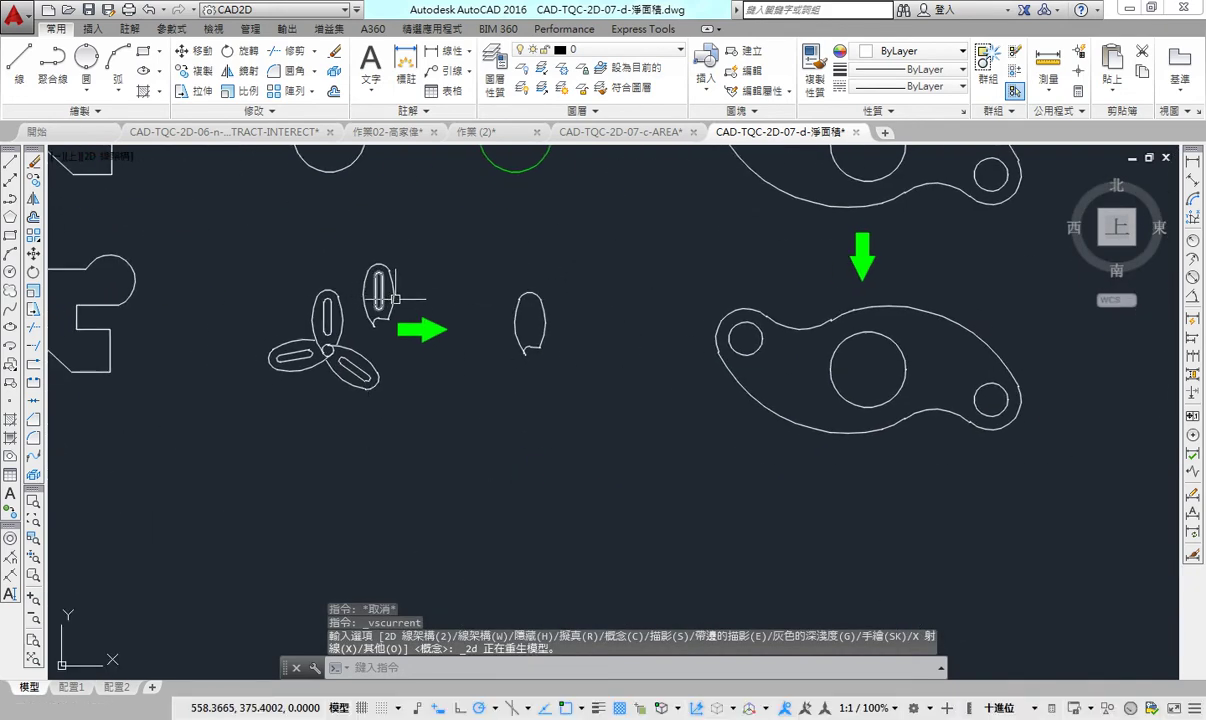
scroll(457, 296, up, 2)
scroll(327, 329, up, 2)
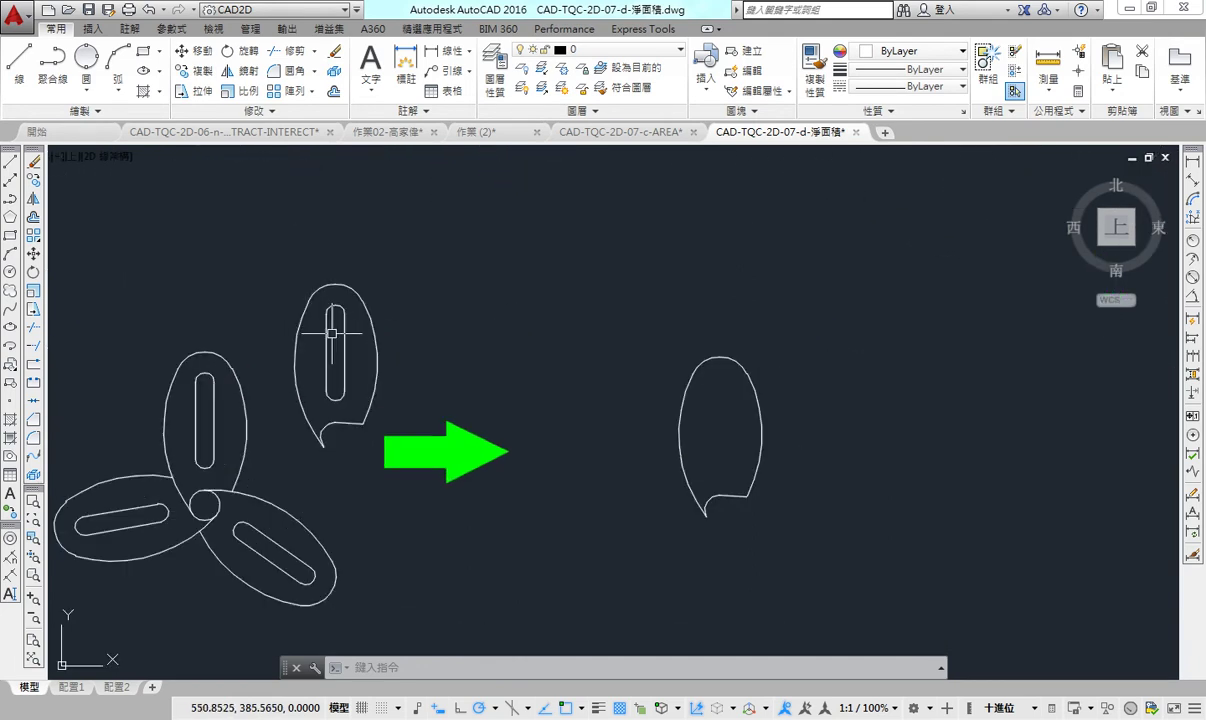
text(reg)
Step: Convert the upper leaf outline and its slot into two regions
key(Return)
click(410, 258)
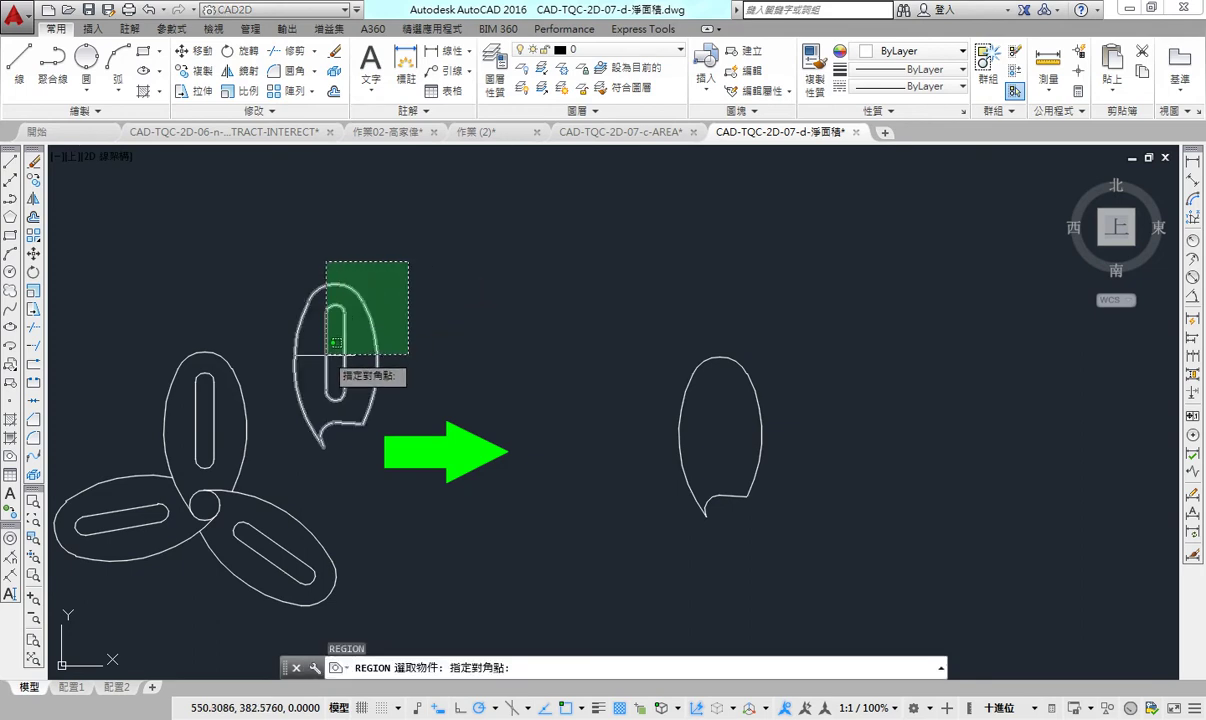
click(322, 357)
key(Return)
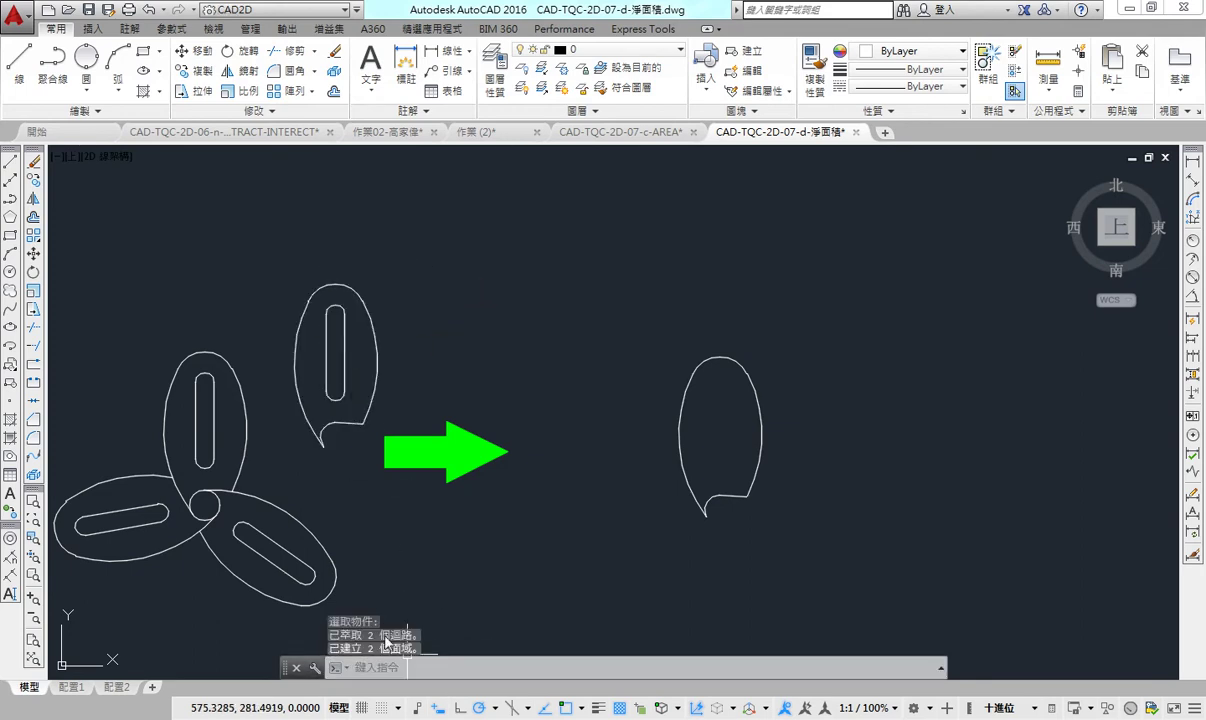
Step: Subtract the slot region from the leaf region with SU
text(S)
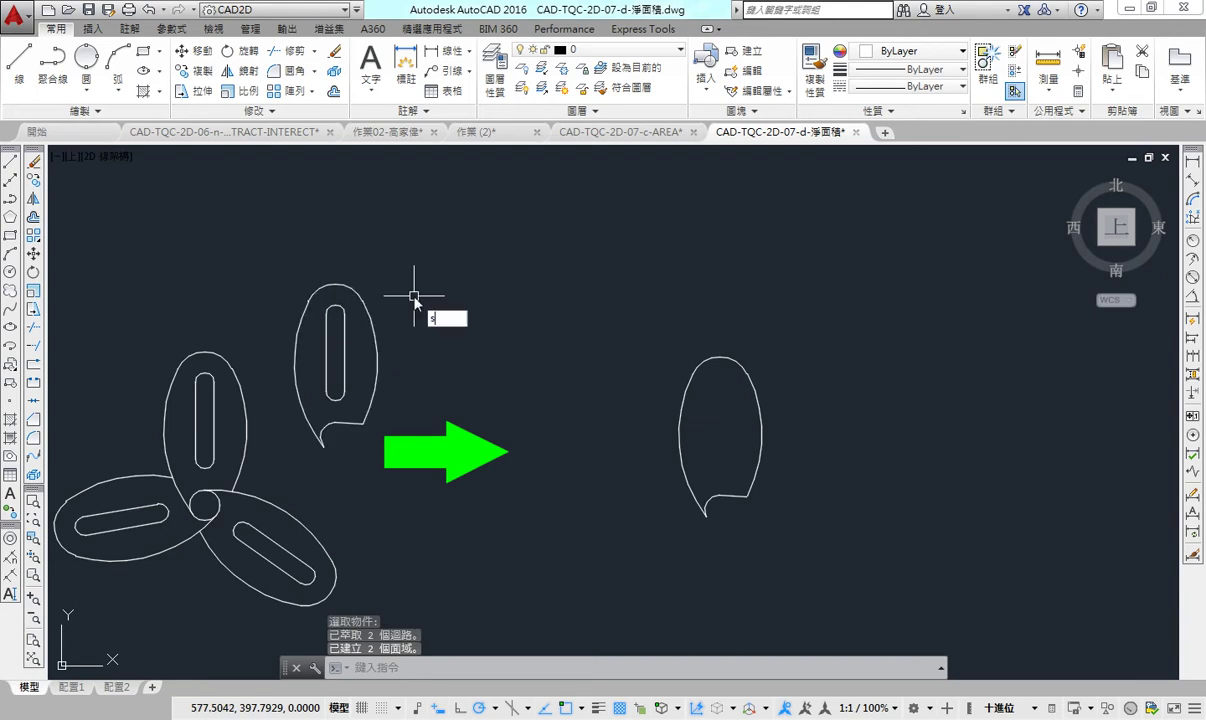
text(u)
key(Return)
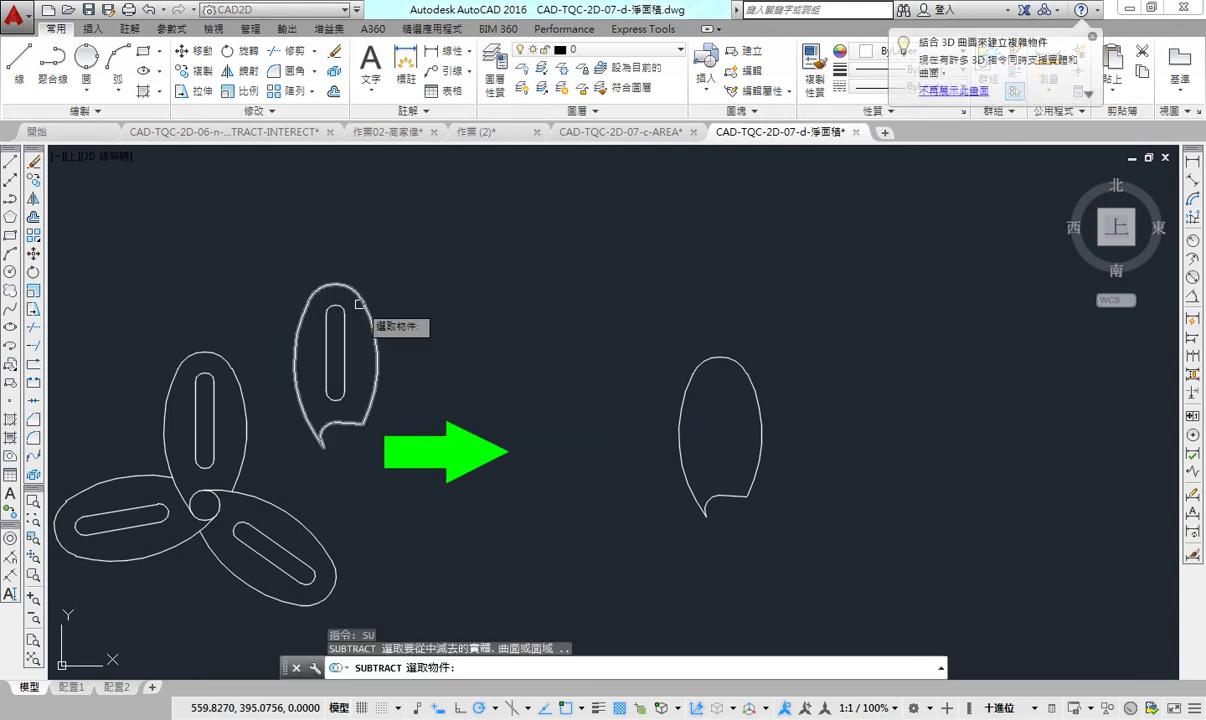
click(364, 303)
key(Return)
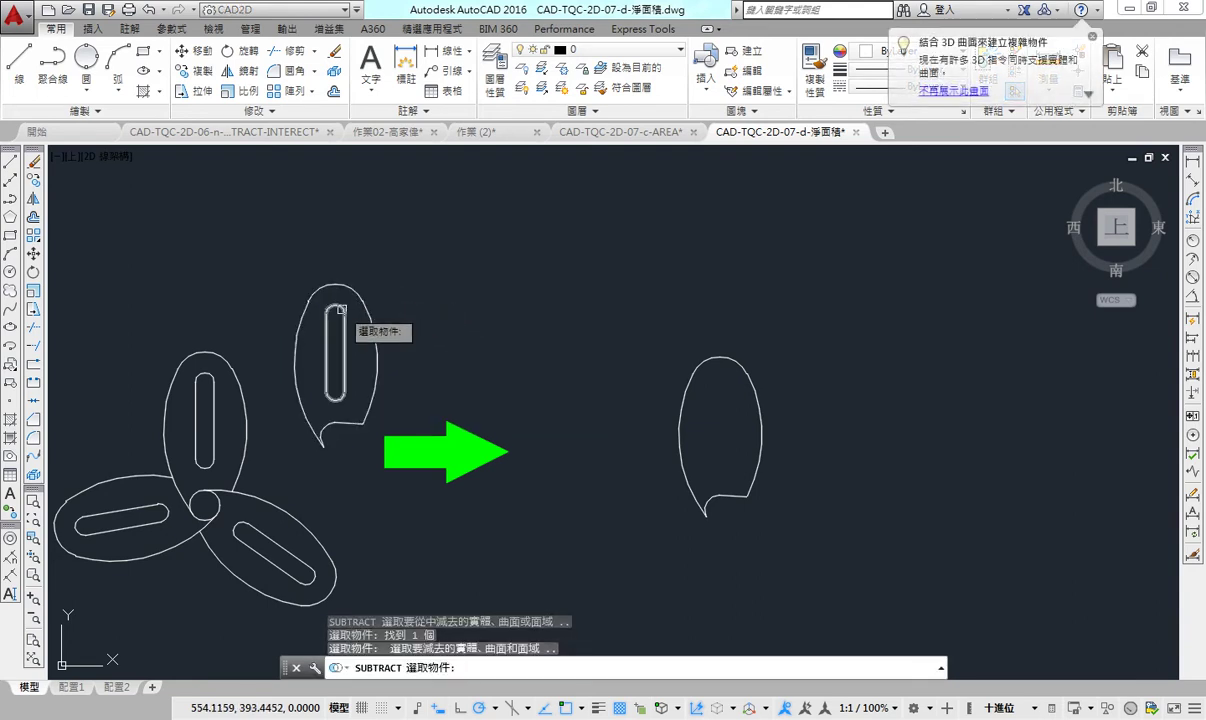
click(344, 318)
key(Return)
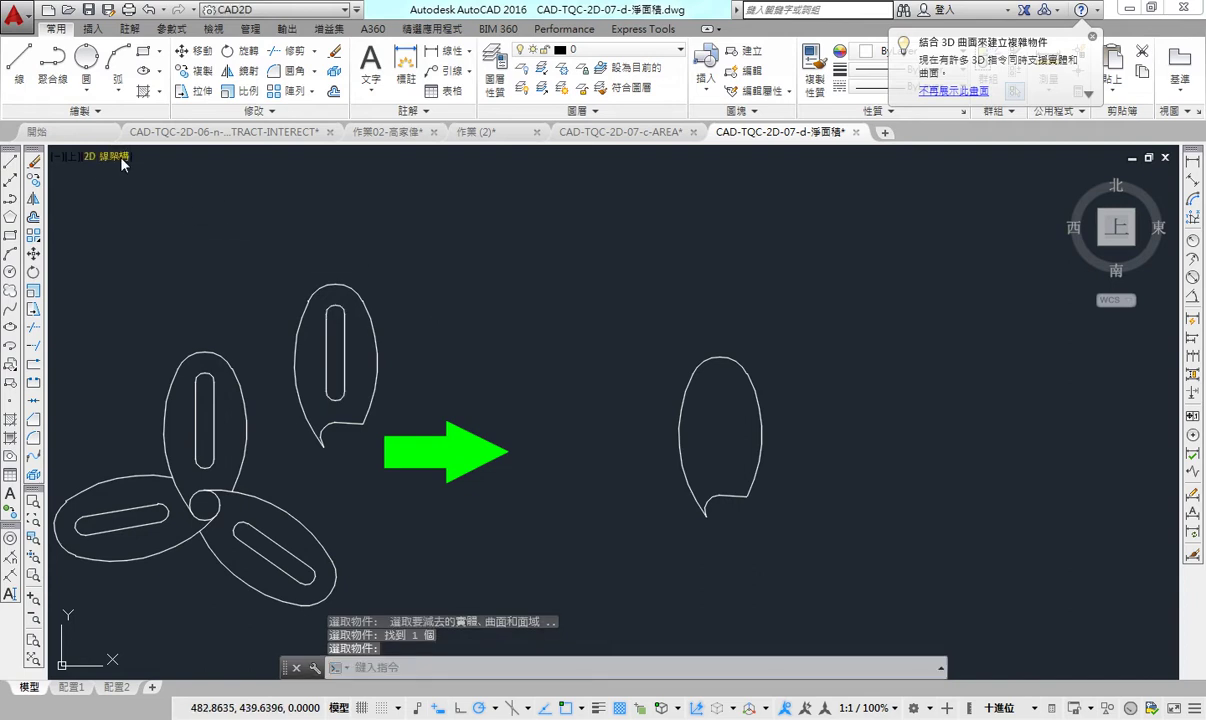
Step: Preview the holed region in Conceptual style, then return to 2D Wireframe
click(105, 156)
click(160, 217)
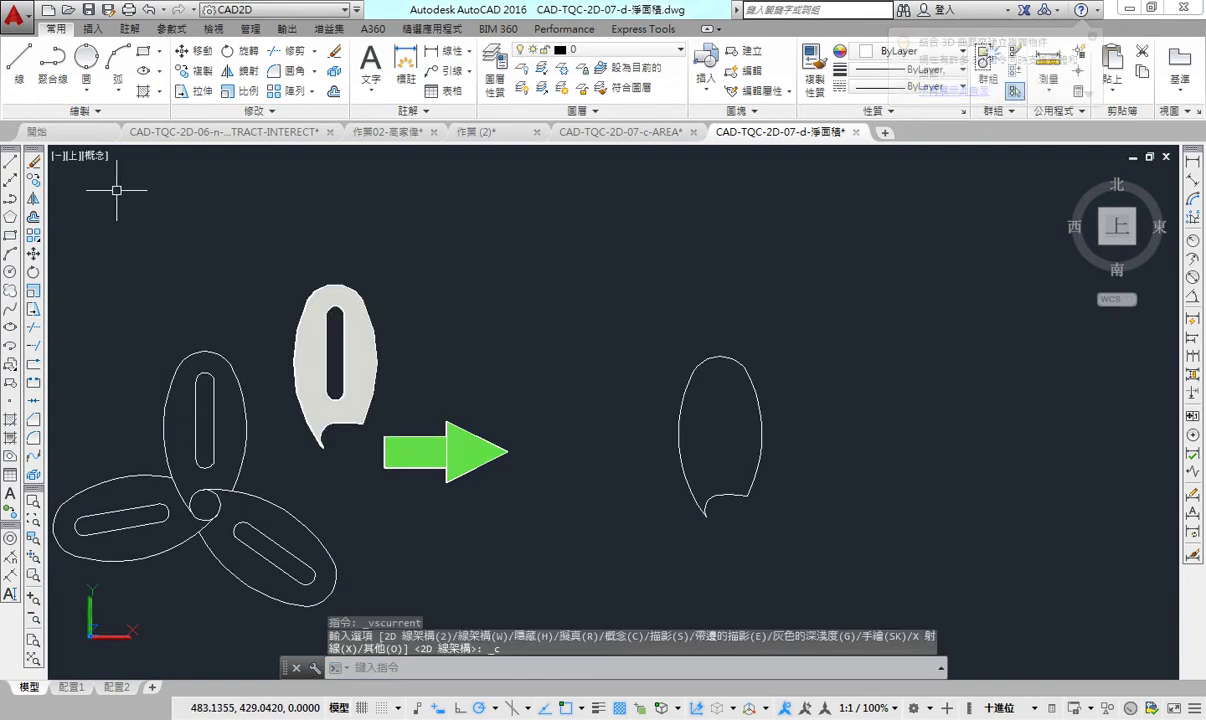
click(95, 155)
click(140, 198)
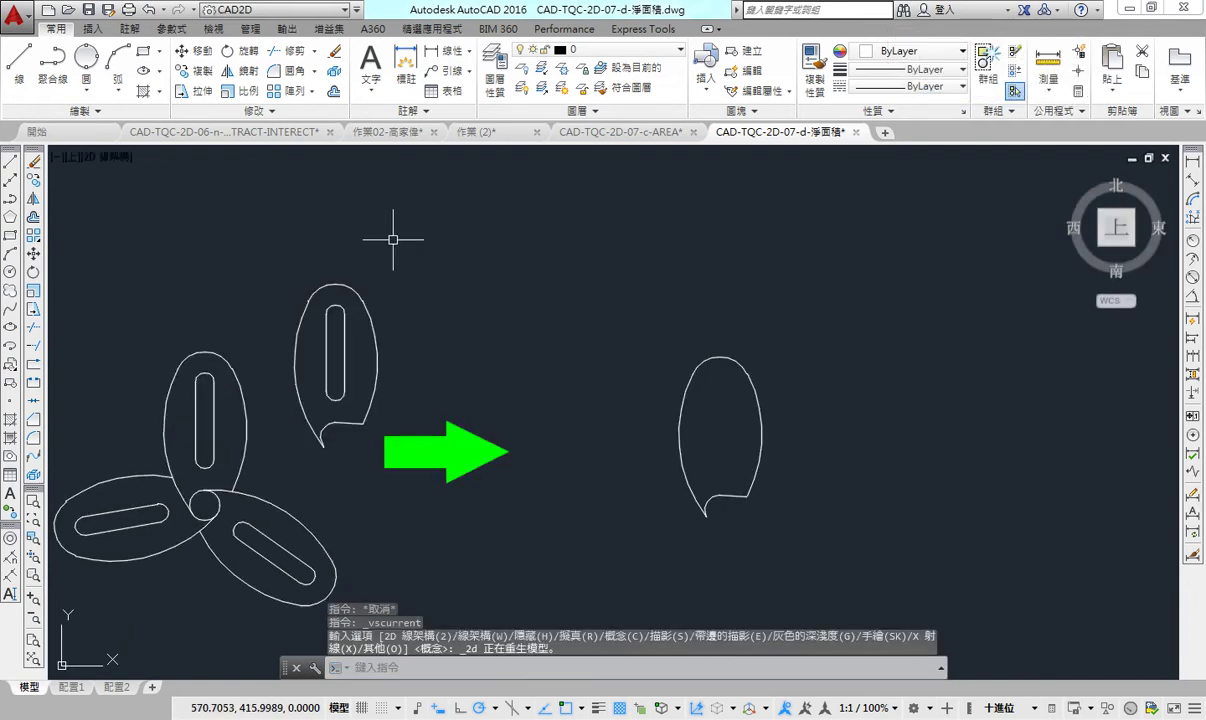
text(aa)
Step: Measure the holed leaf region as one object: area 863.4132, perimeter 202.7356
key(Return)
text(o)
key(Return)
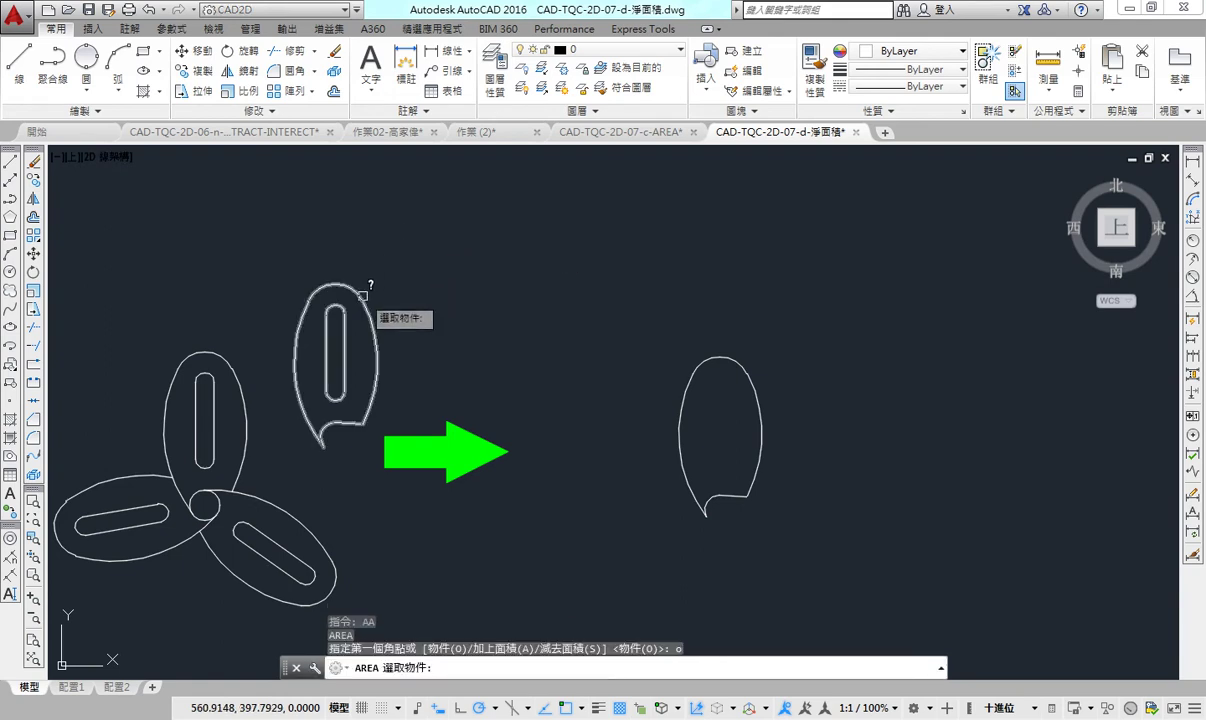
click(367, 284)
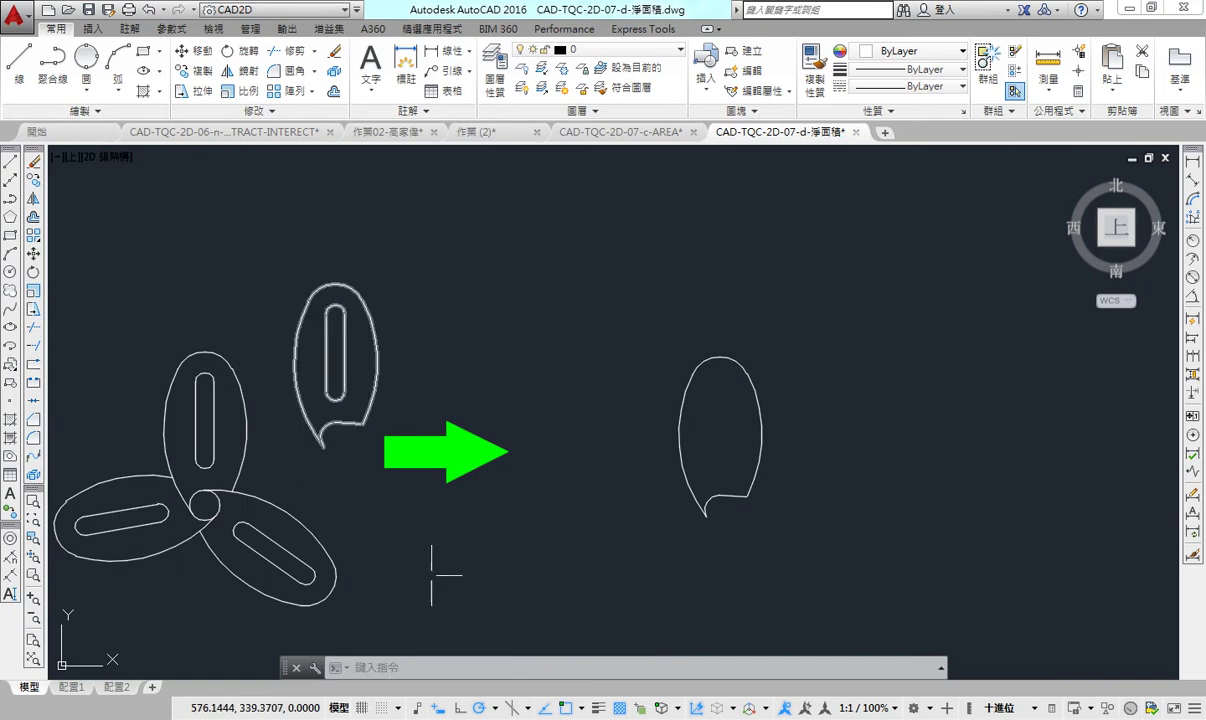
click(397, 668)
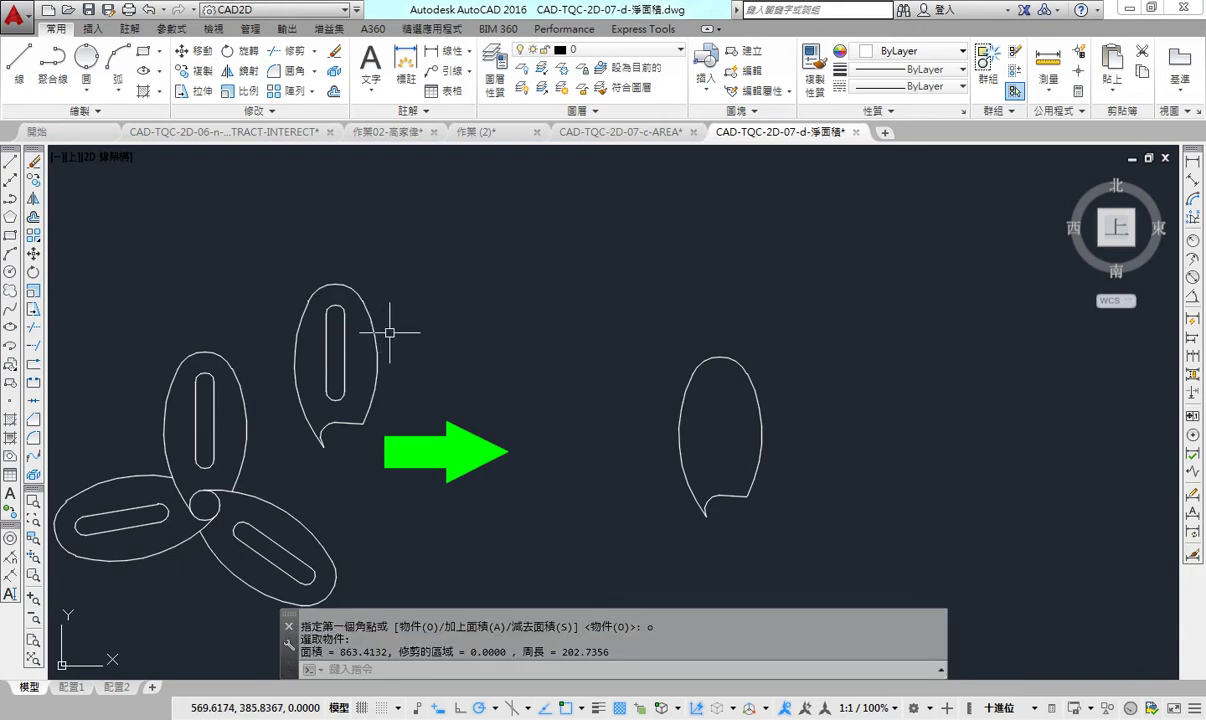
Step: Shade the drawing in the Conceptual visual style and zoom in
click(88, 157)
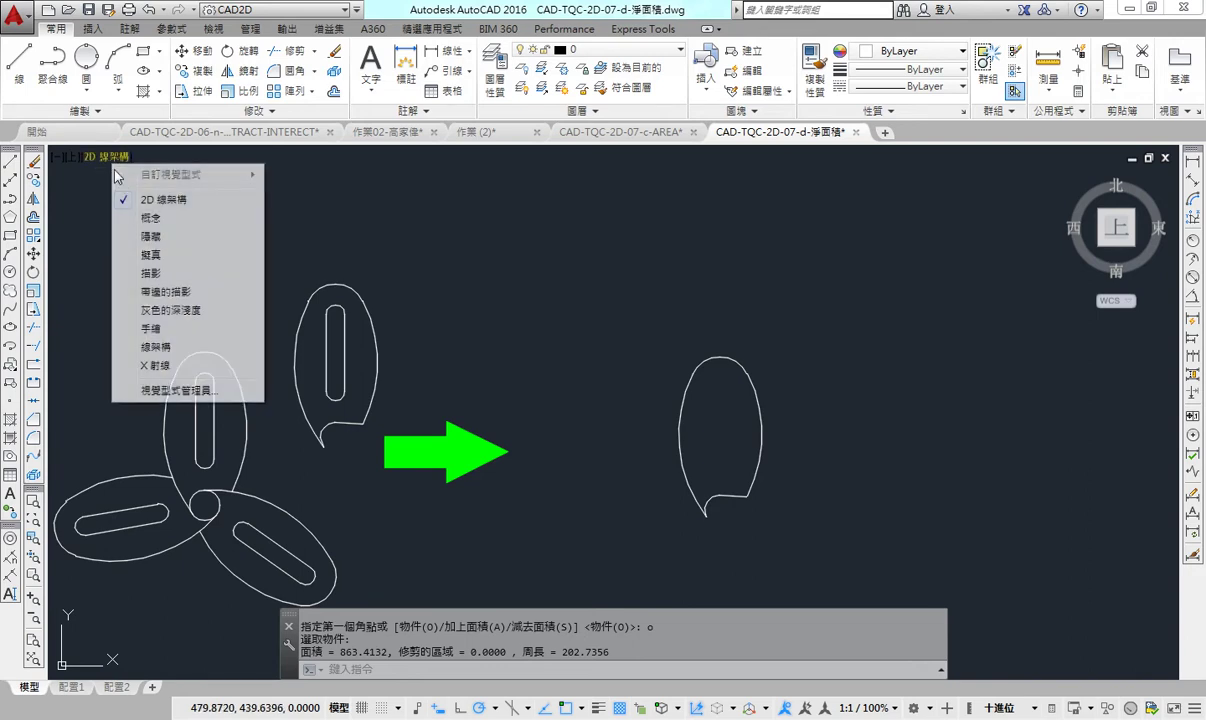
click(135, 212)
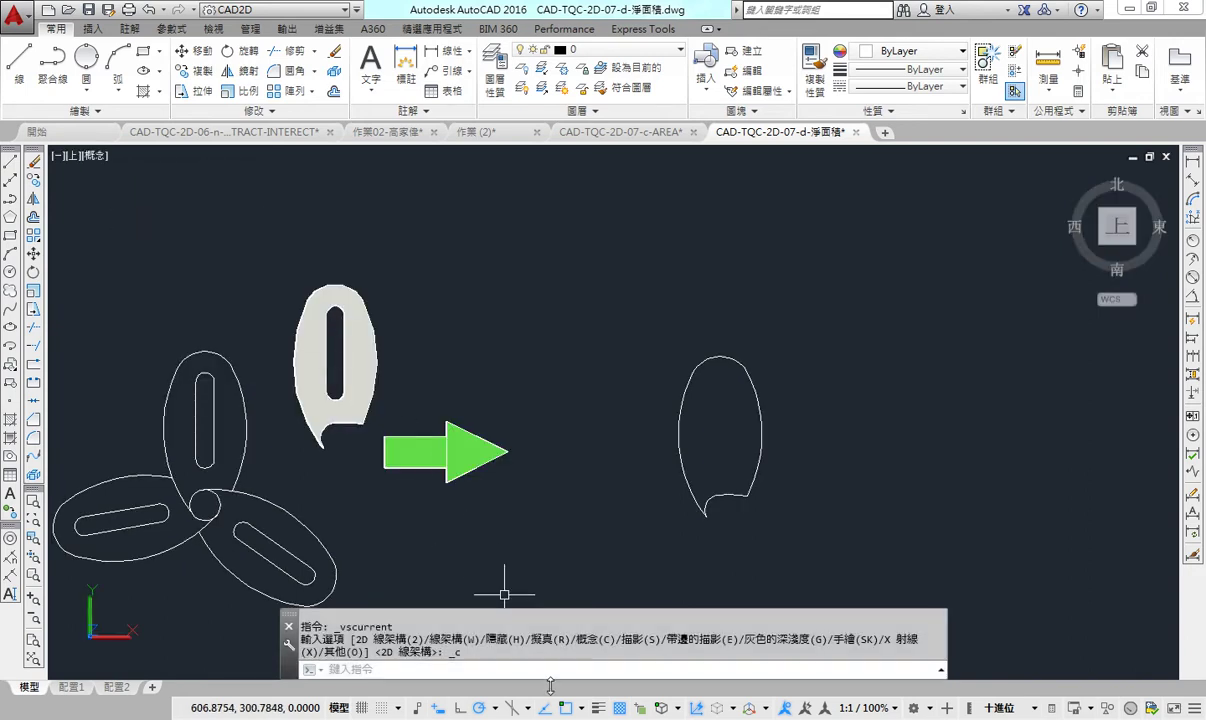
scroll(434, 640, up, 1)
scroll(434, 640, up, 2)
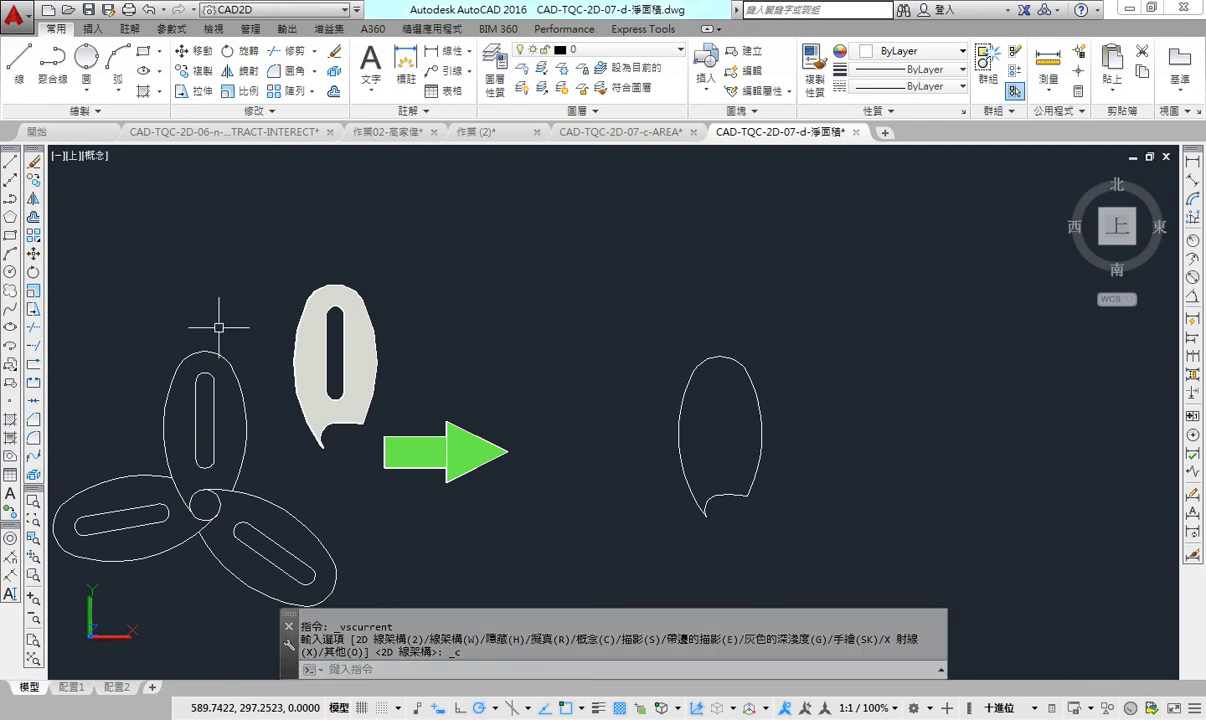
Step: Switch back to 2D Wireframe and zoom to the BO and REG example shapes
click(100, 157)
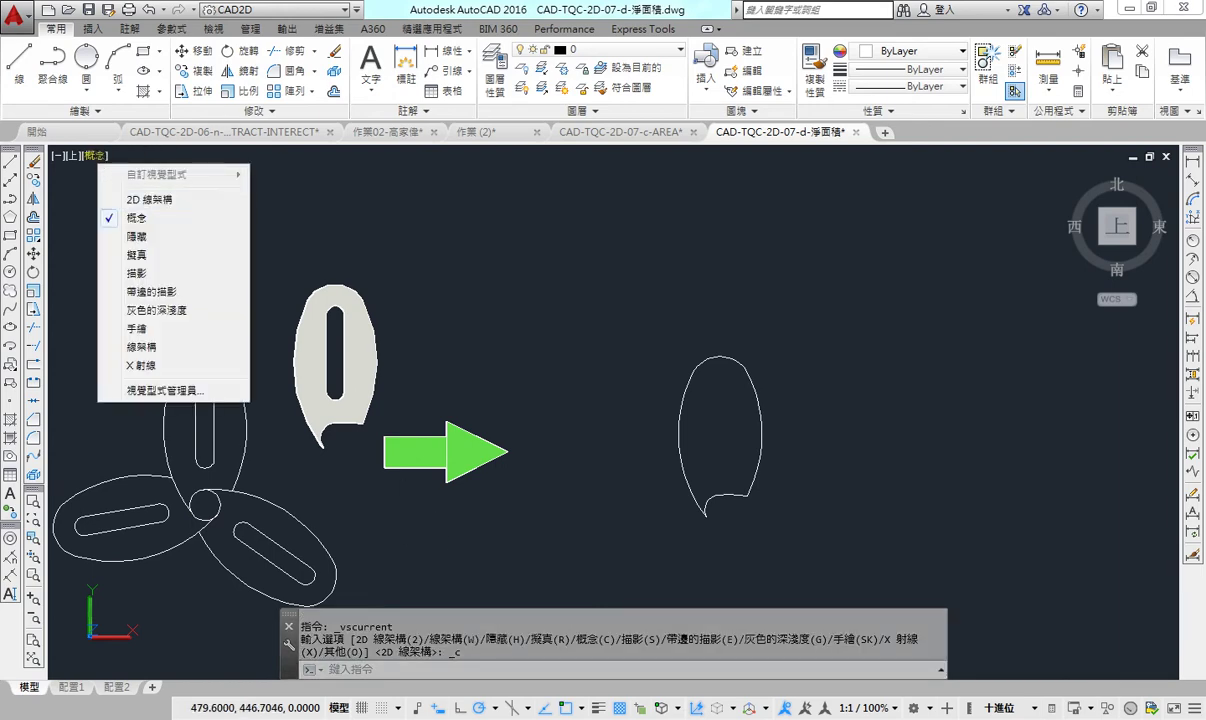
click(148, 199)
scroll(420, 290, down, 3)
scroll(410, 285, up, 2)
scroll(542, 235, up, 2)
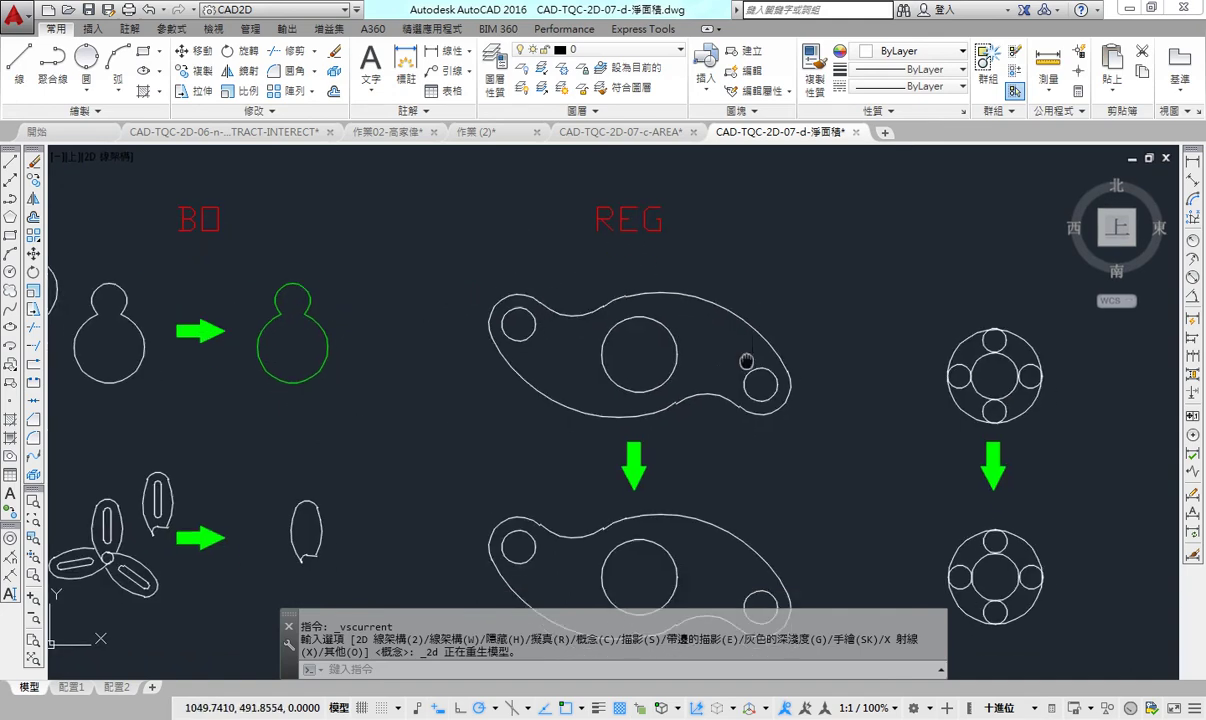
Step: Preview the finished parts shaded in Conceptual style, then return to 2D Wireframe
middle_drag(636, 297, 250, 165)
scroll(640, 300, up, 2)
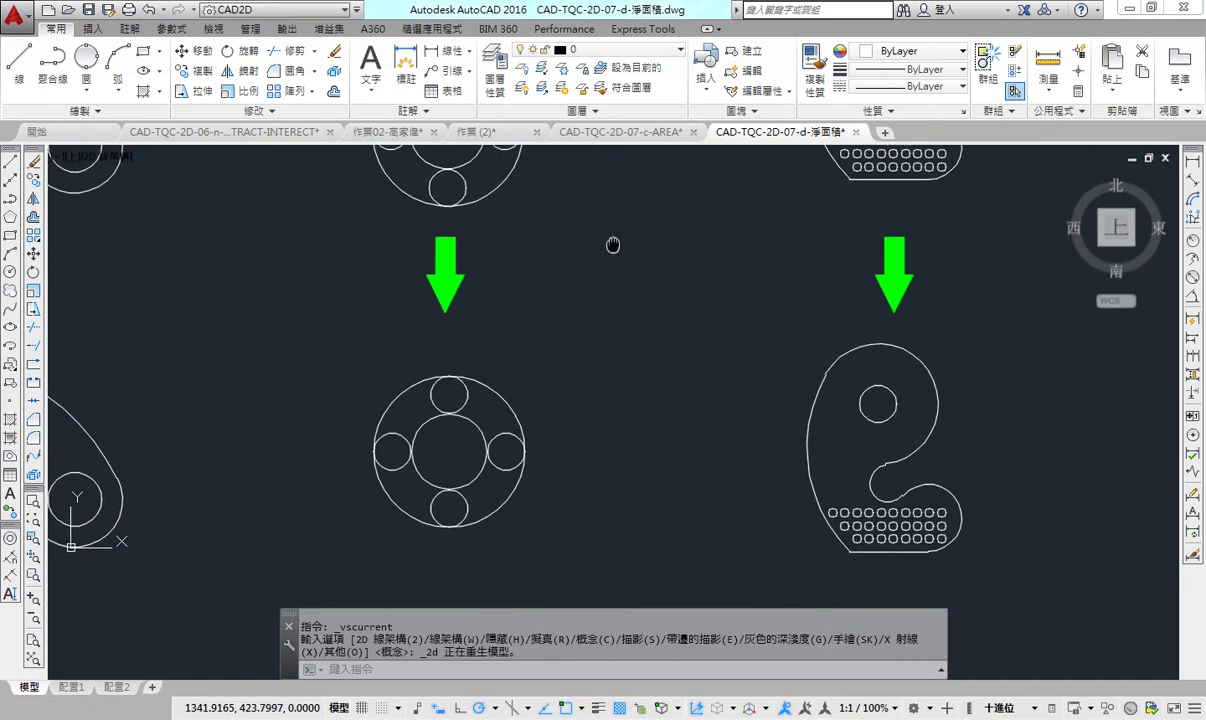
scroll(580, 290, down, 2)
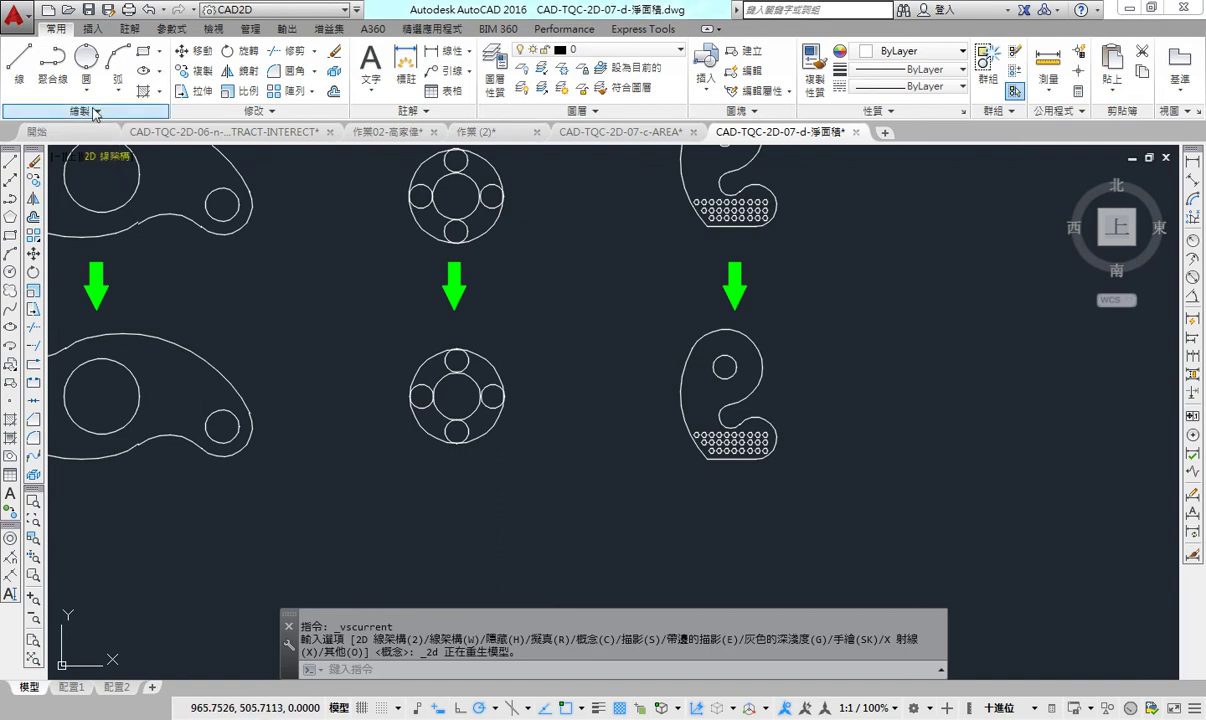
click(103, 160)
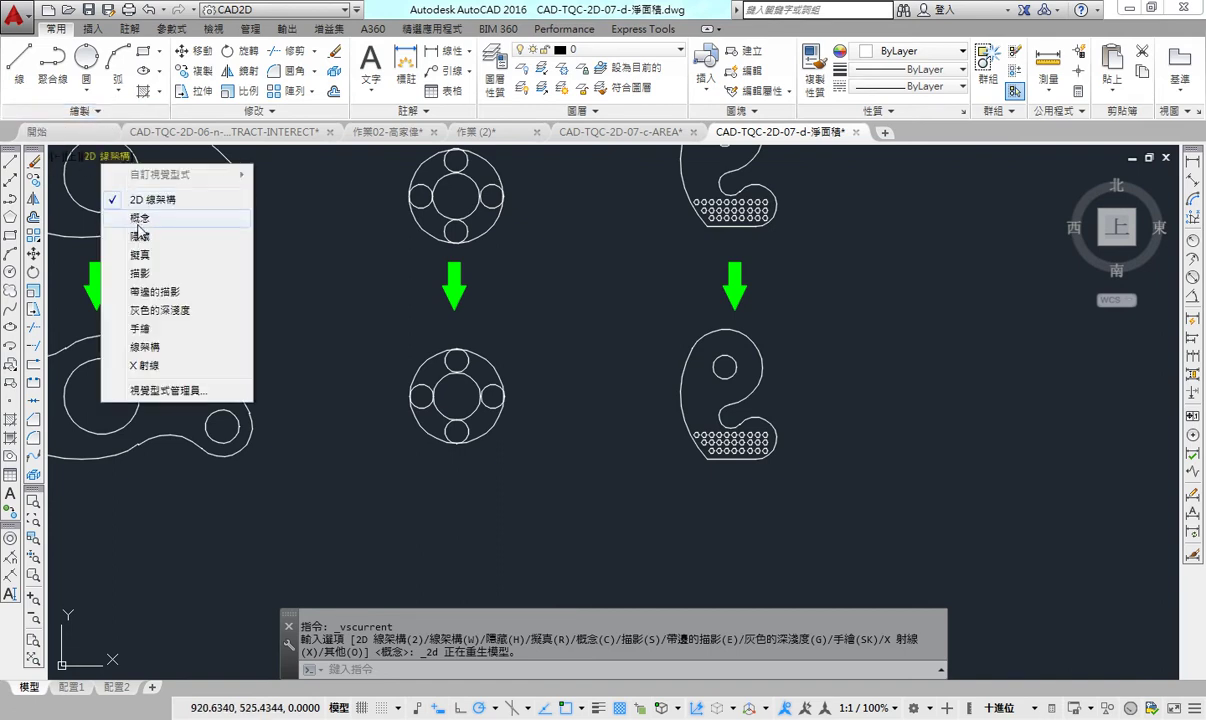
click(130, 216)
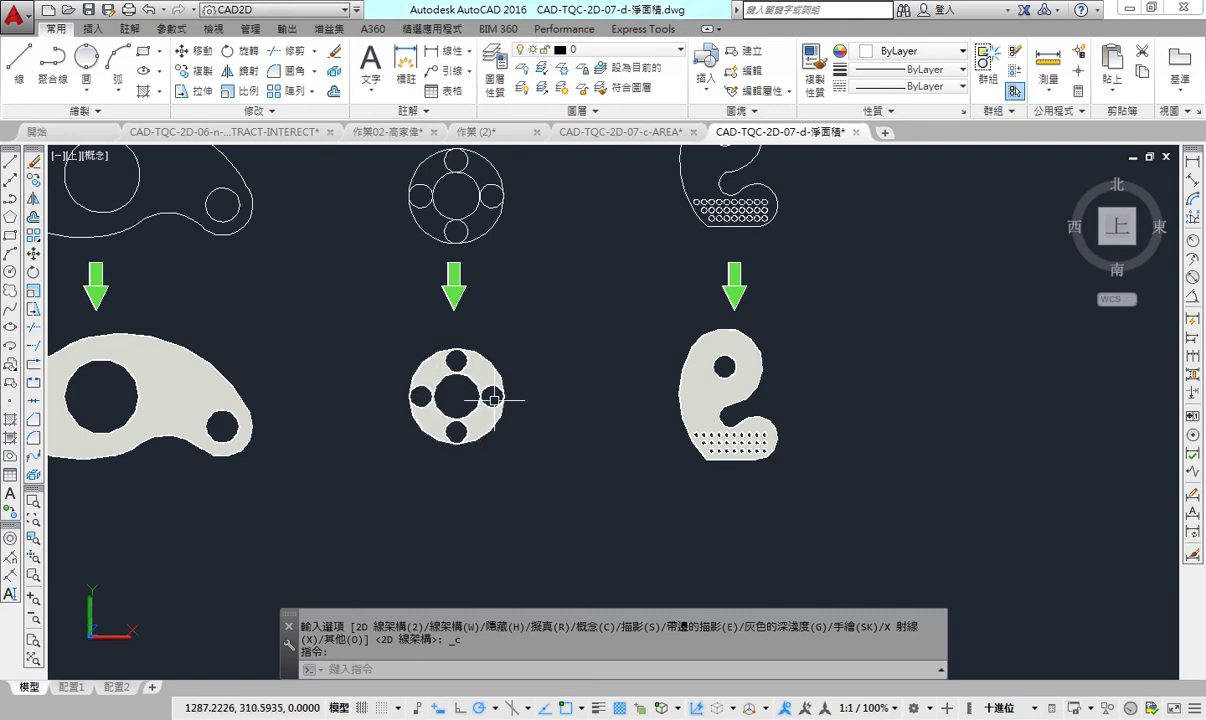
middle_drag(778, 371, 703, 444)
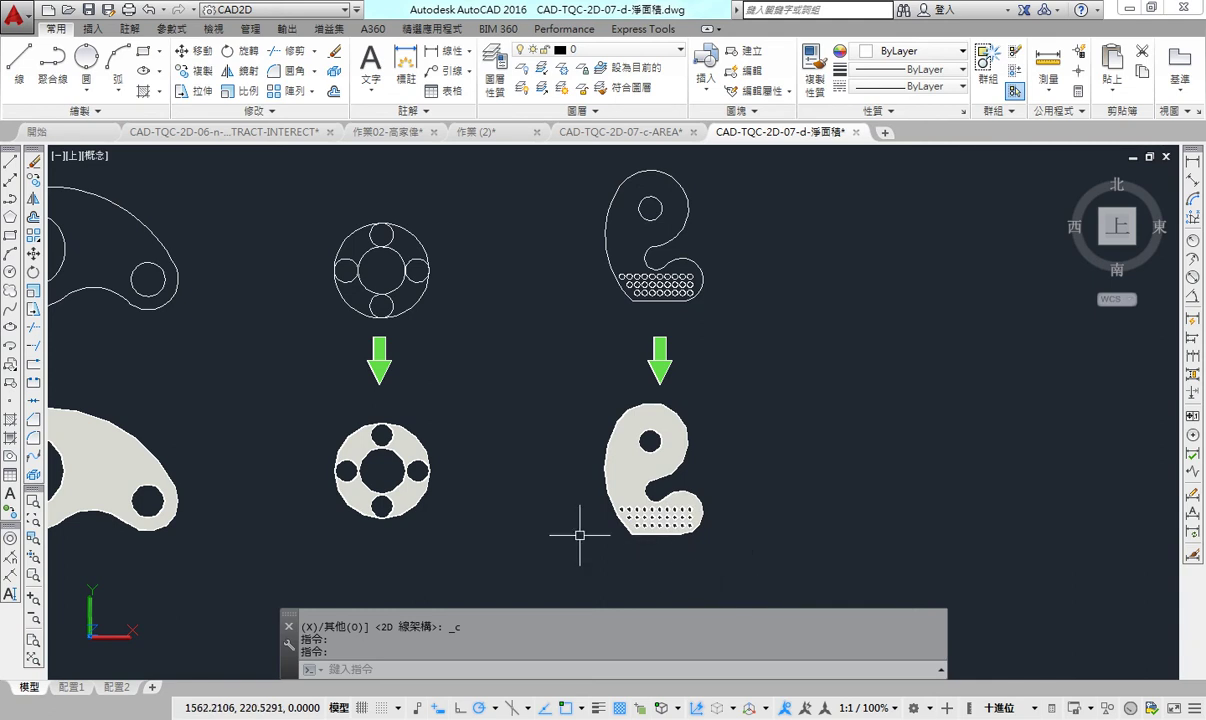
click(100, 156)
click(140, 189)
text(reg)
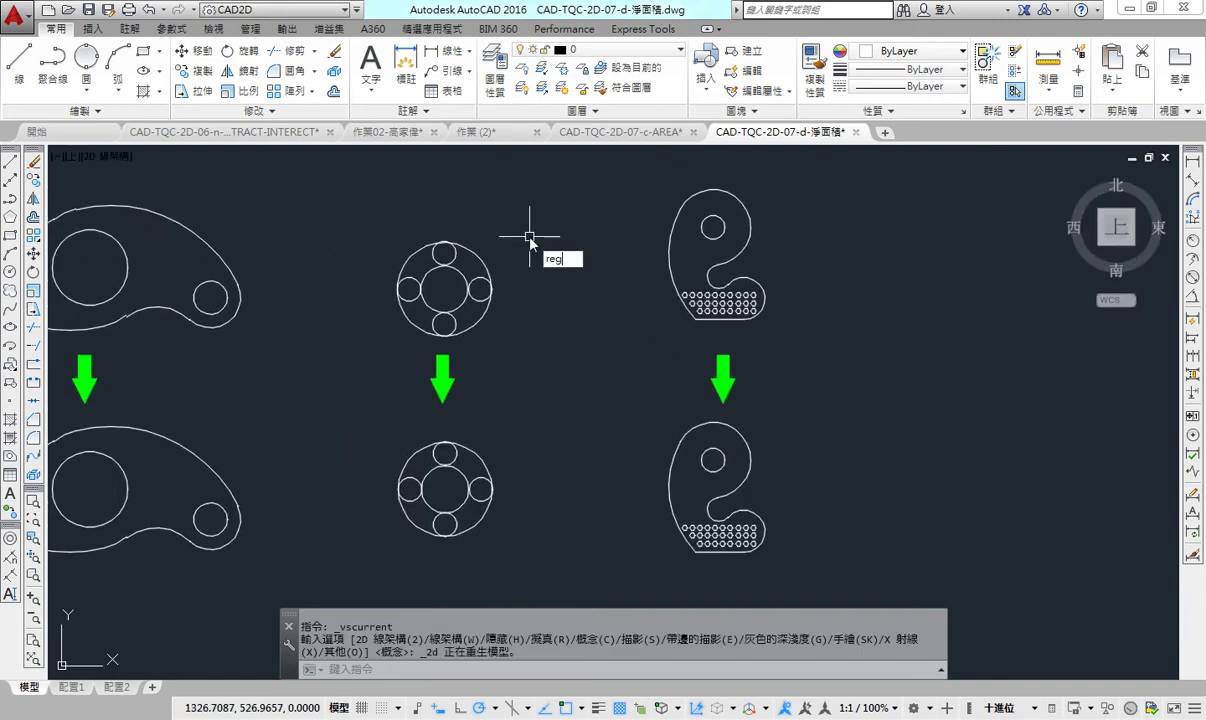
Step: Convert the upper ring's six circles into regions by window selection
key(Return)
click(512, 208)
click(321, 319)
key(Return)
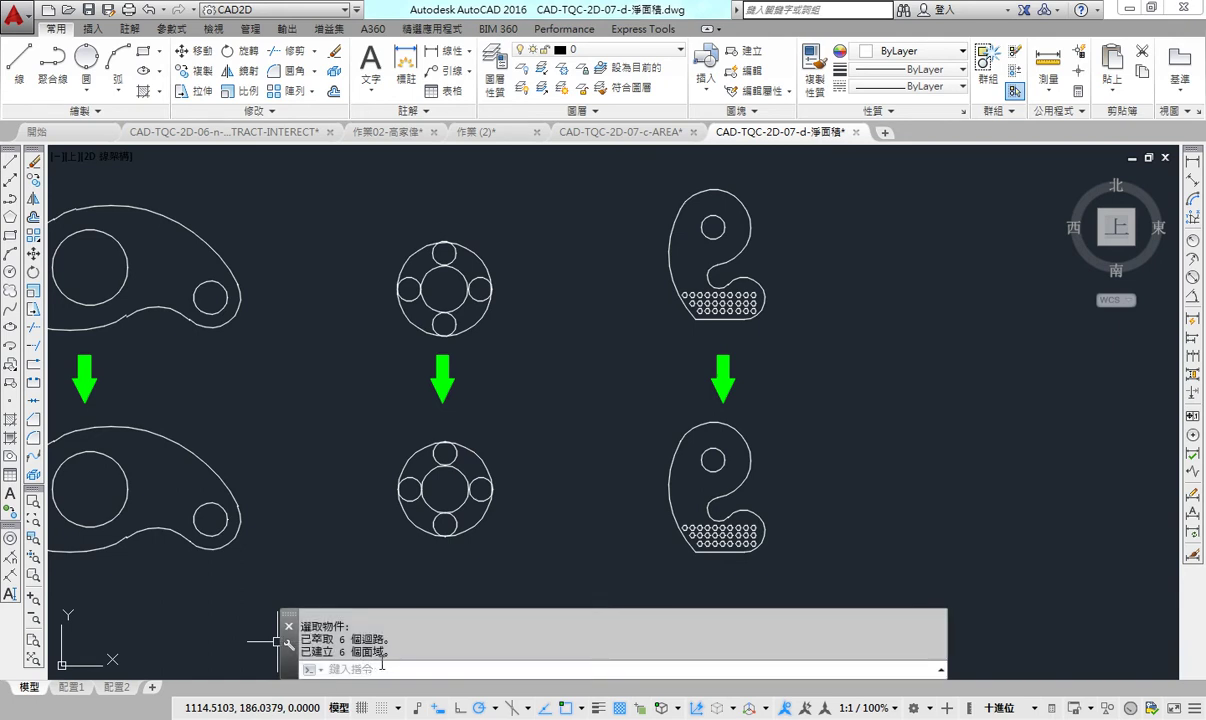
Step: Subtract the five inner circles from the ring's outer circle with SU
text(Su)
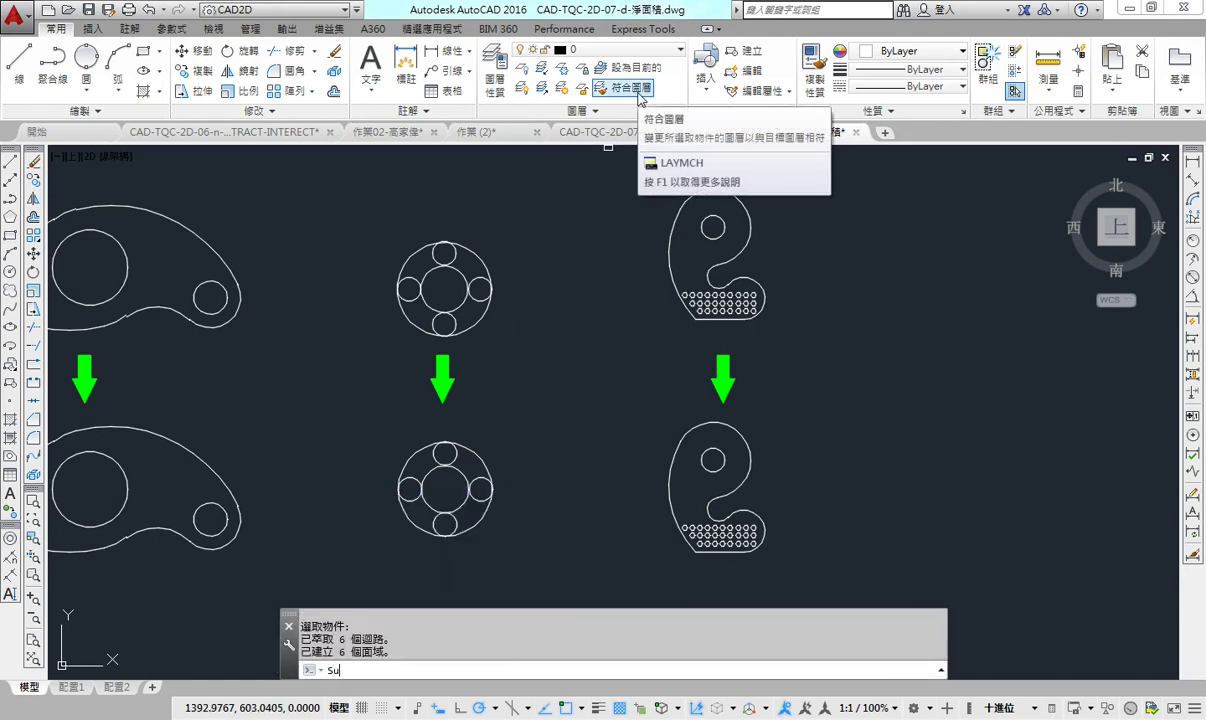
key(Return)
click(485, 262)
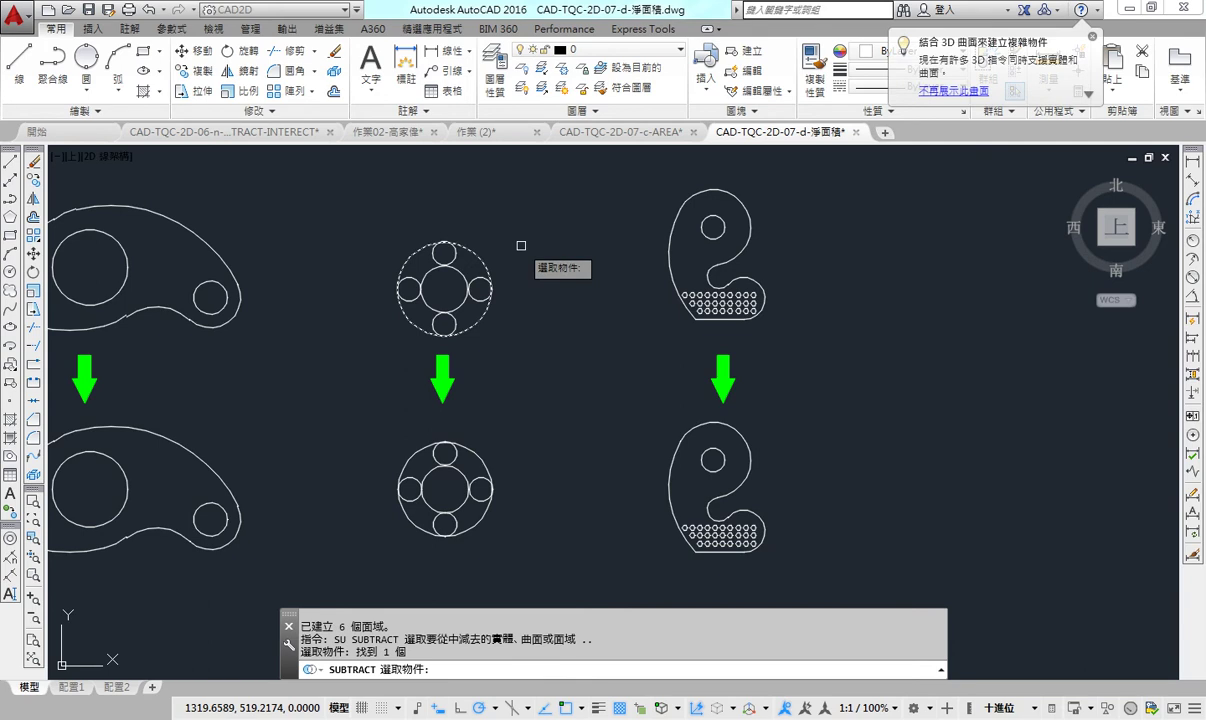
key(Return)
scroll(453, 287, up, 2)
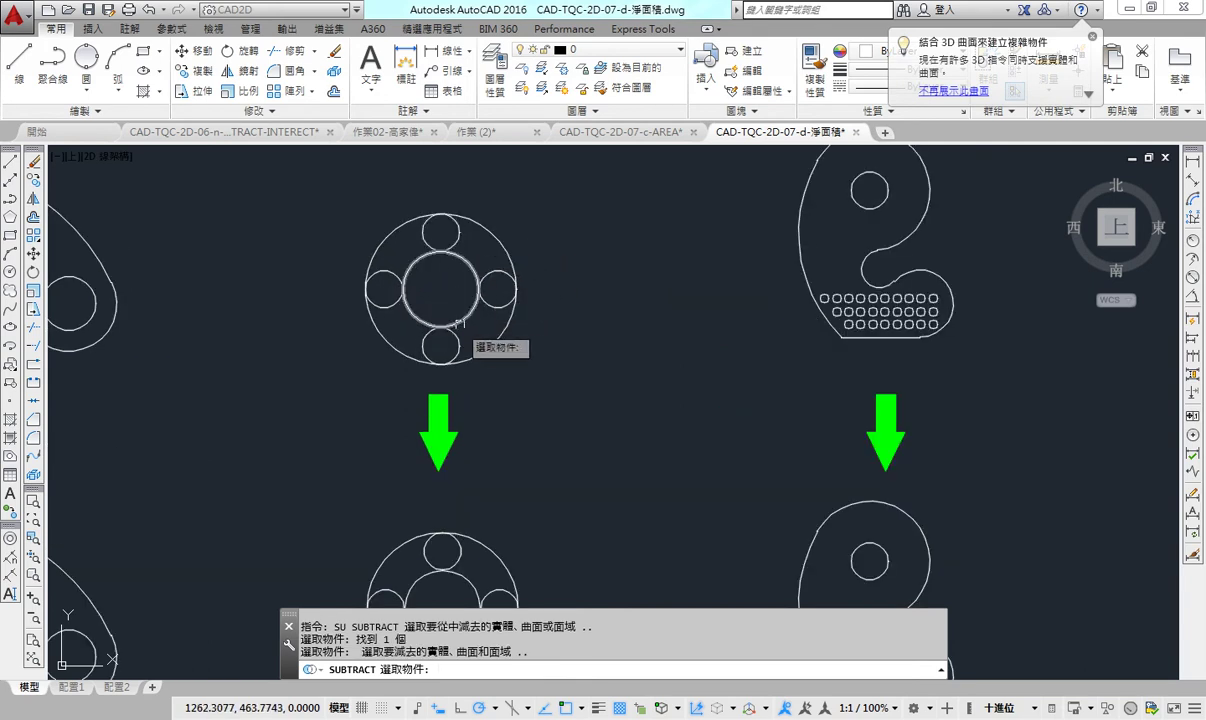
click(482, 340)
click(390, 245)
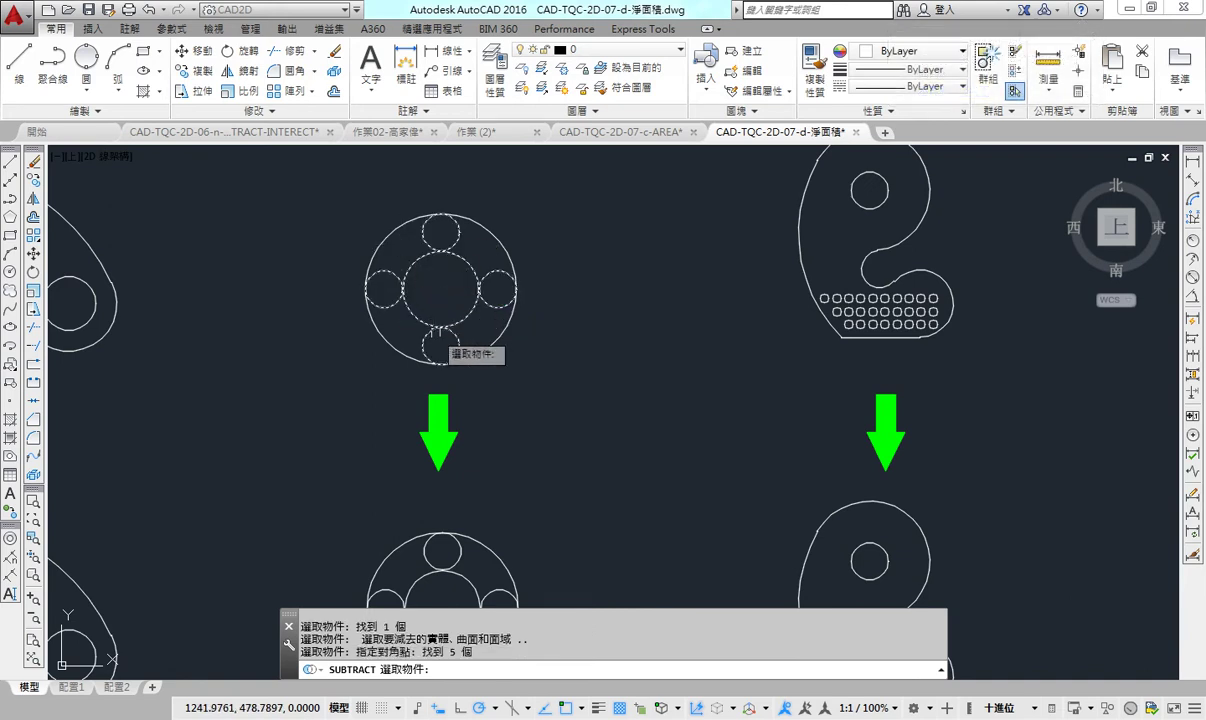
key(Return)
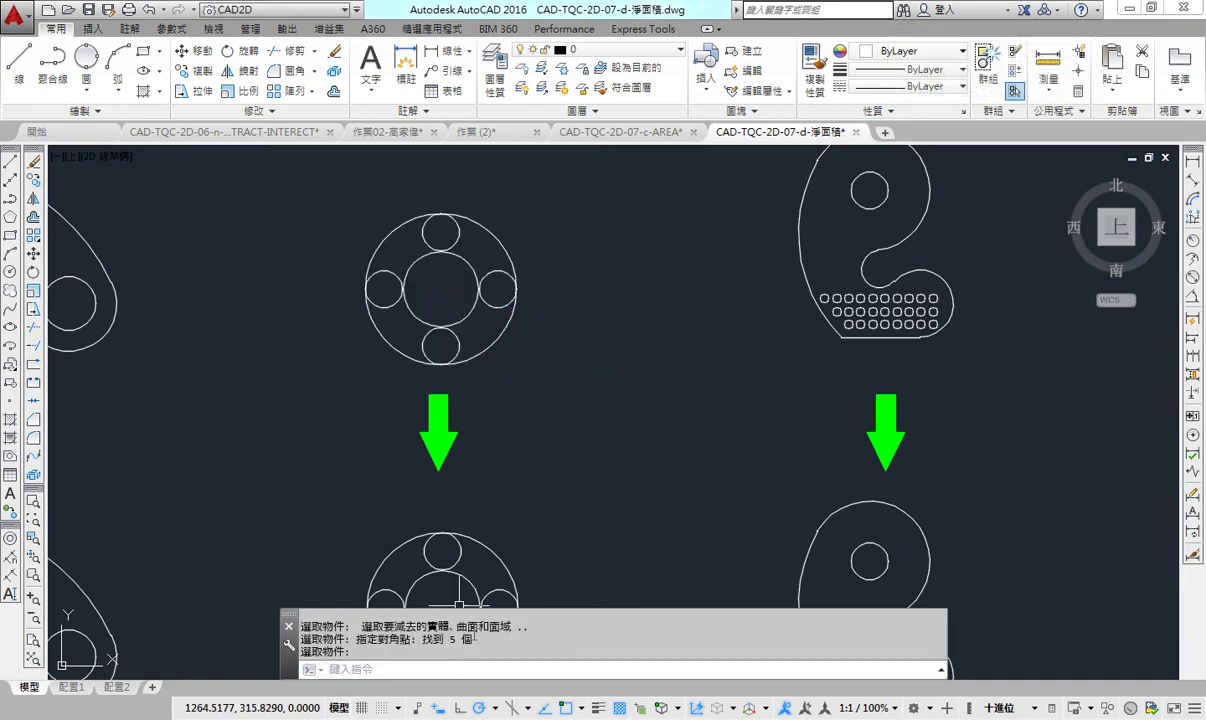
Step: Check the ring's holes in Conceptual style, then switch back to 2D Wireframe
click(106, 156)
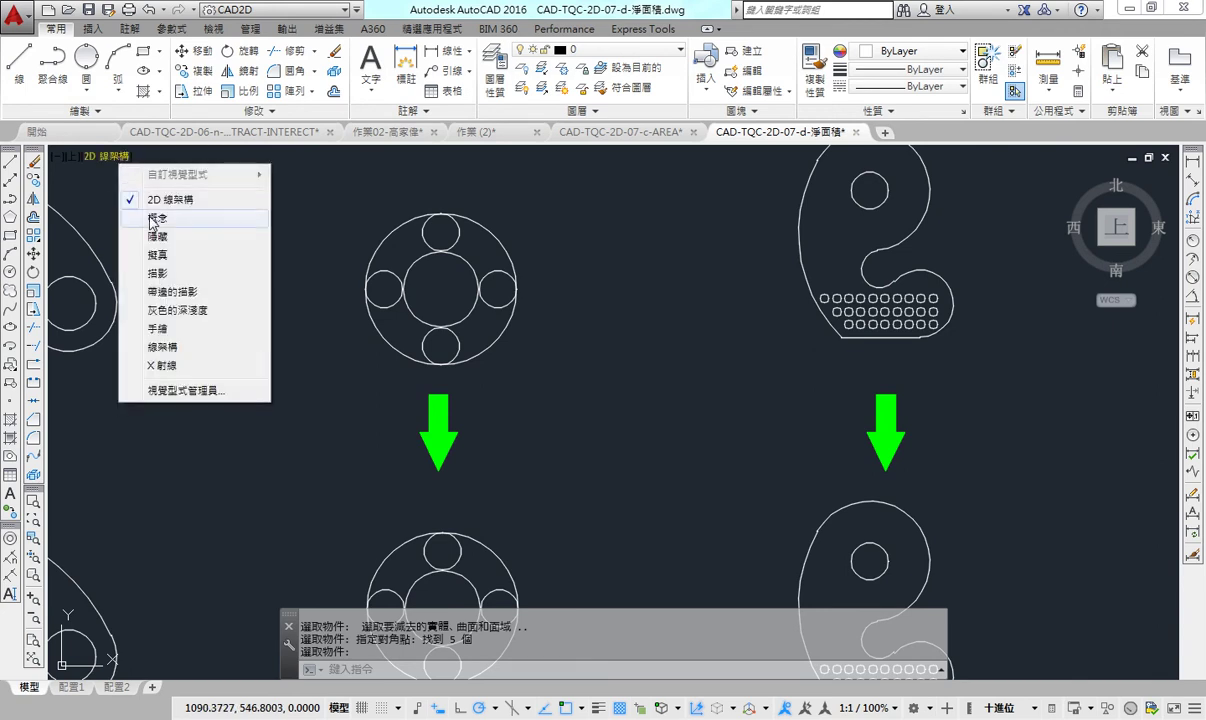
click(146, 215)
click(93, 157)
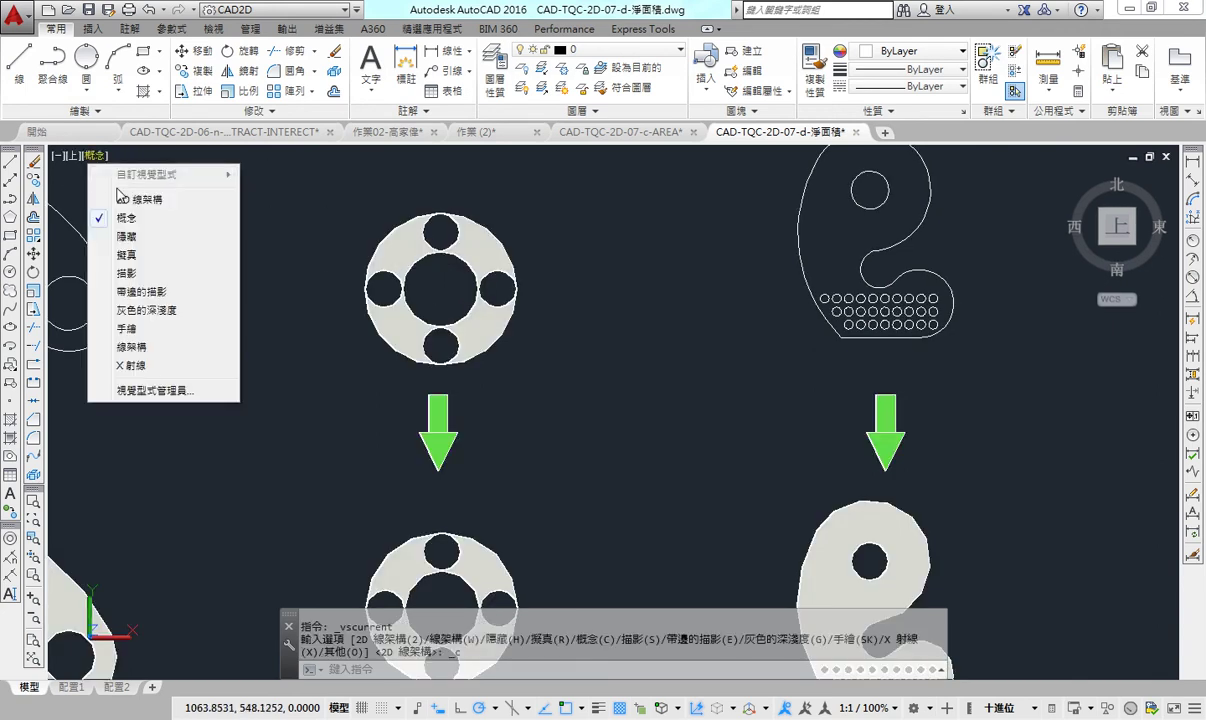
click(120, 197)
Step: Measure the ring region as an object: area 2513.2741, perimeter 628.3185
key(Return)
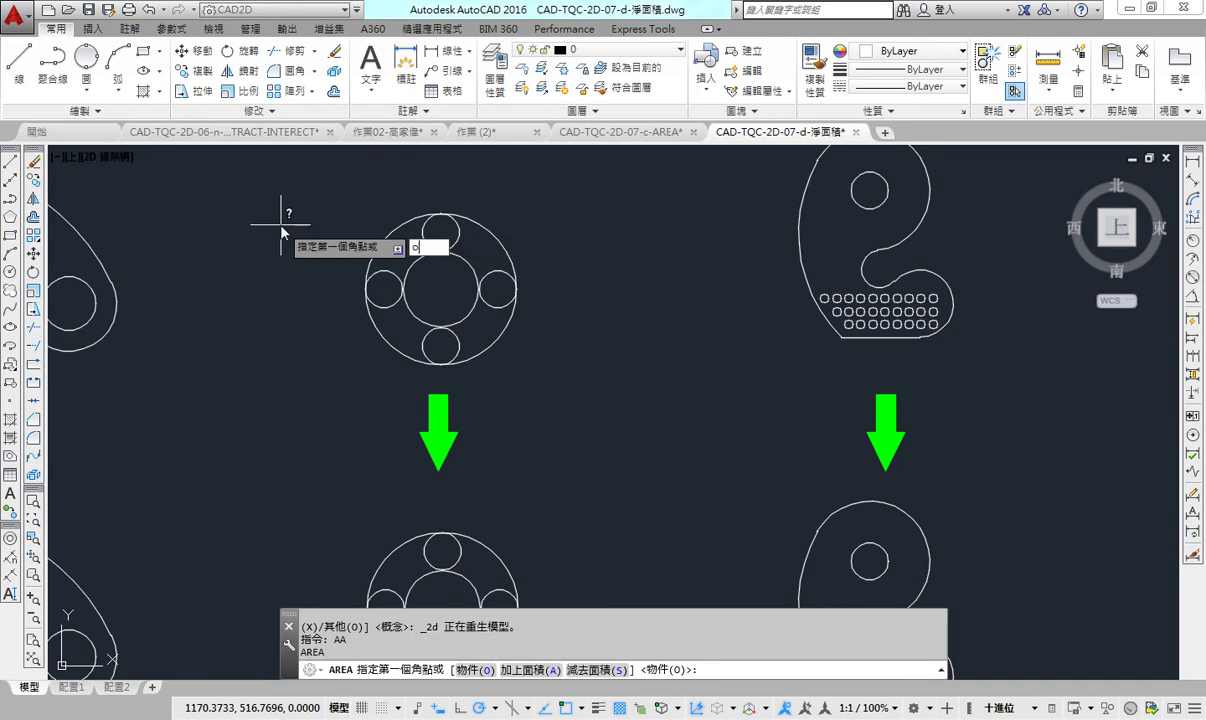
text(o)
key(Return)
click(376, 263)
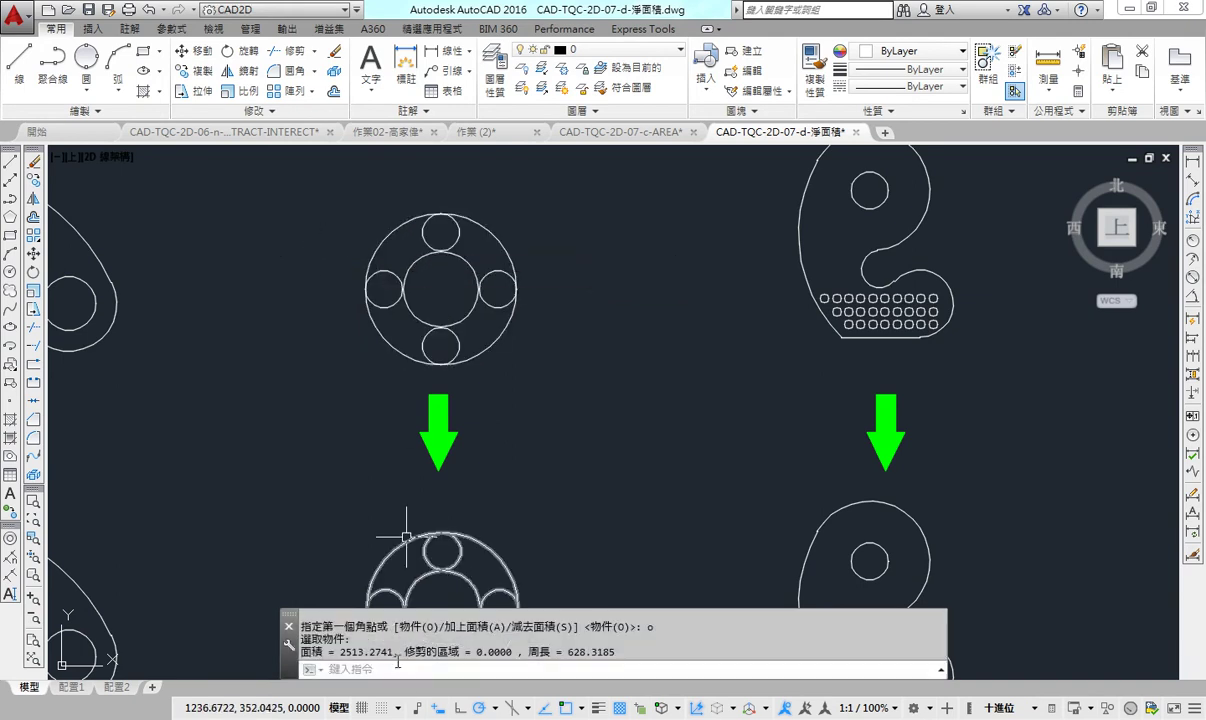
Step: Cancel the area check and convert the hook's outlines into 29 regions
middle_drag(668, 417, 318, 477)
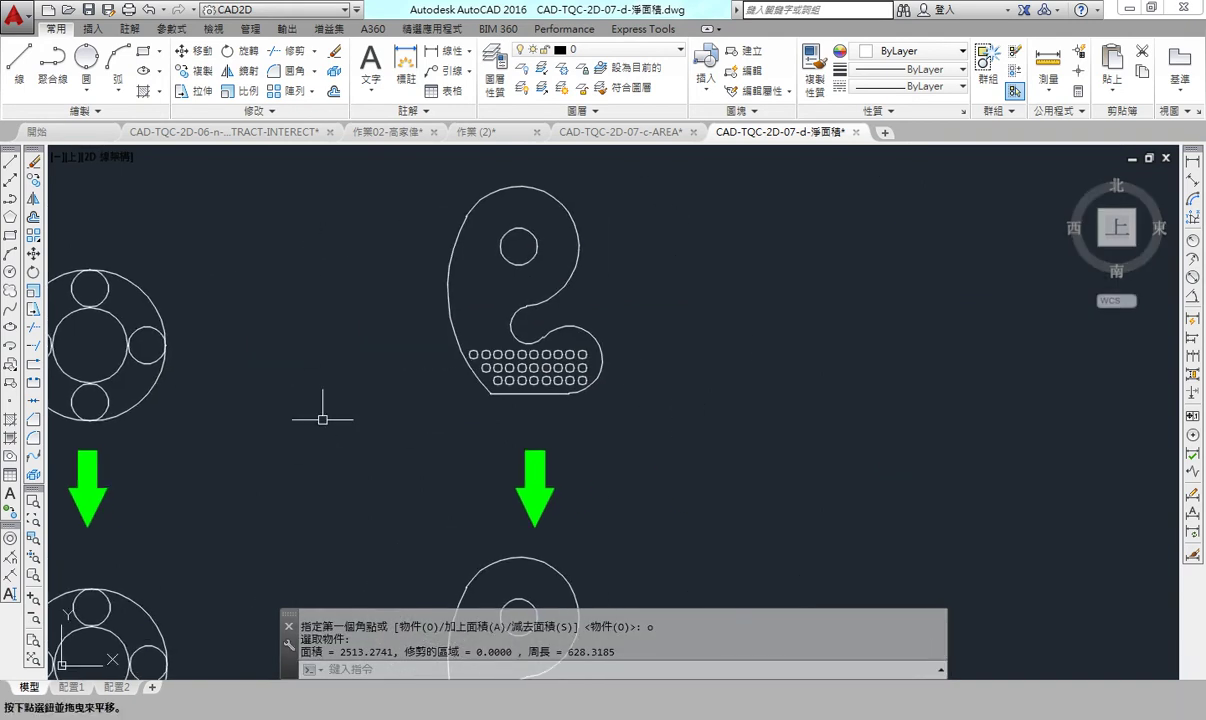
key(Escape)
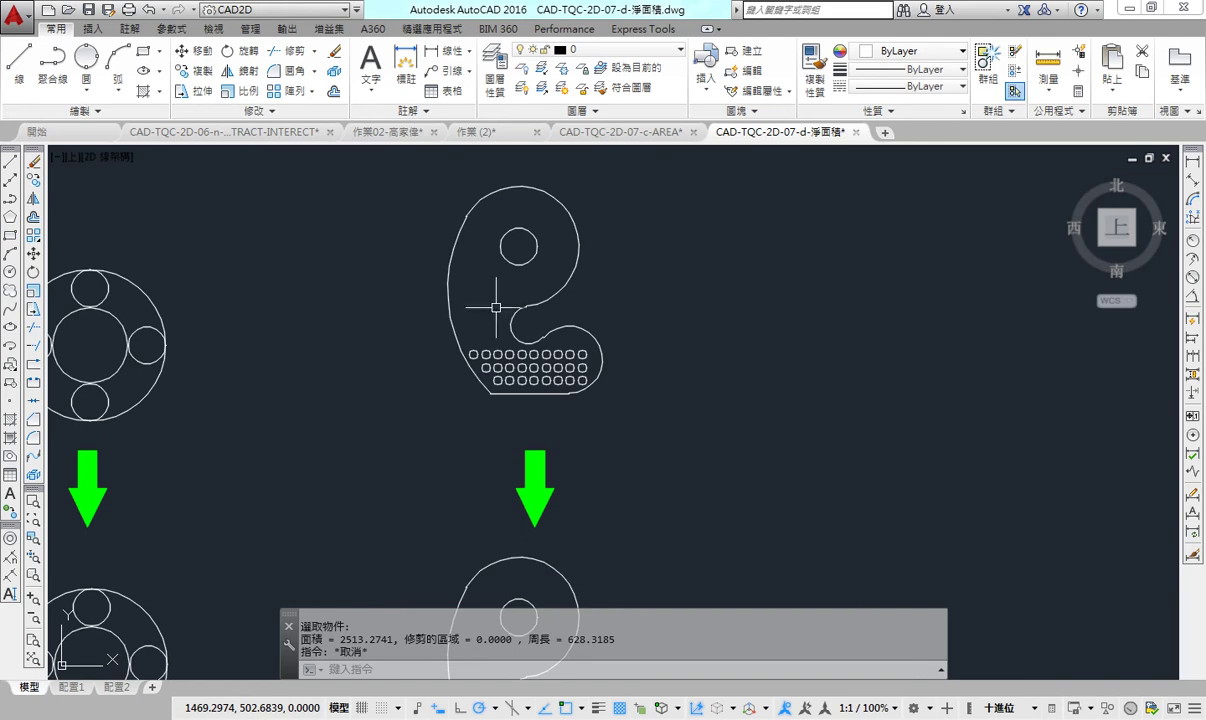
text(reg)
key(Return)
click(627, 406)
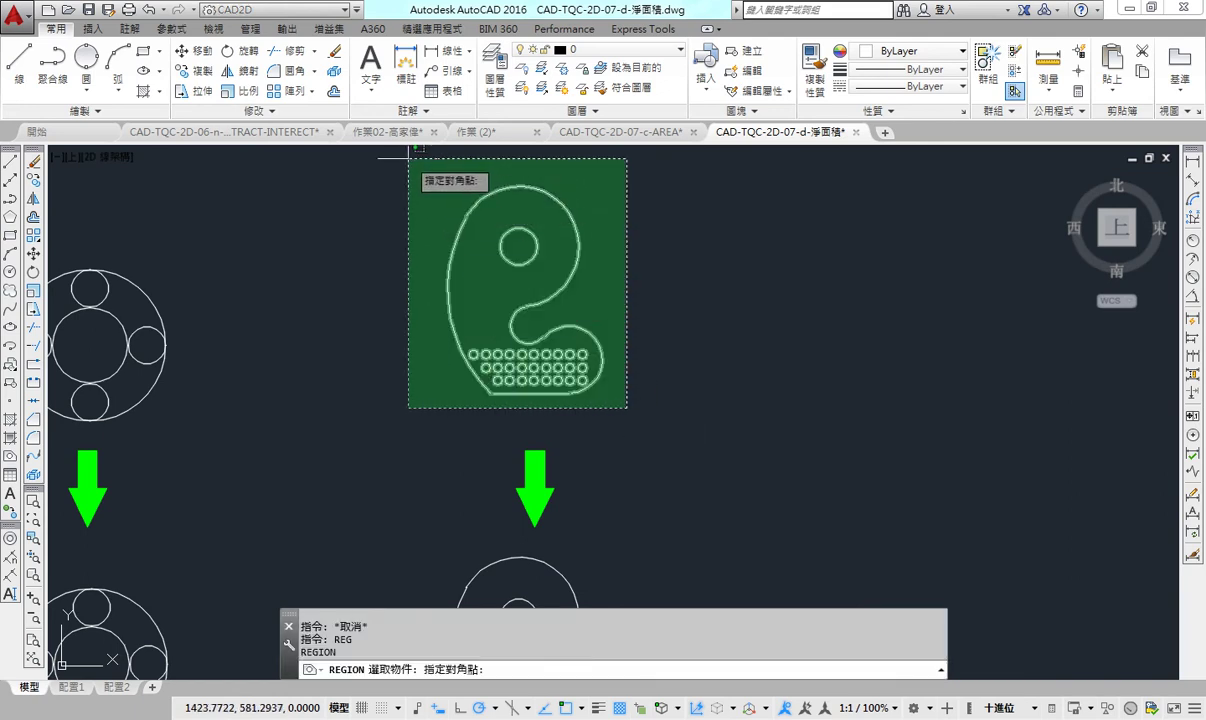
click(409, 157)
key(Return)
text(s)
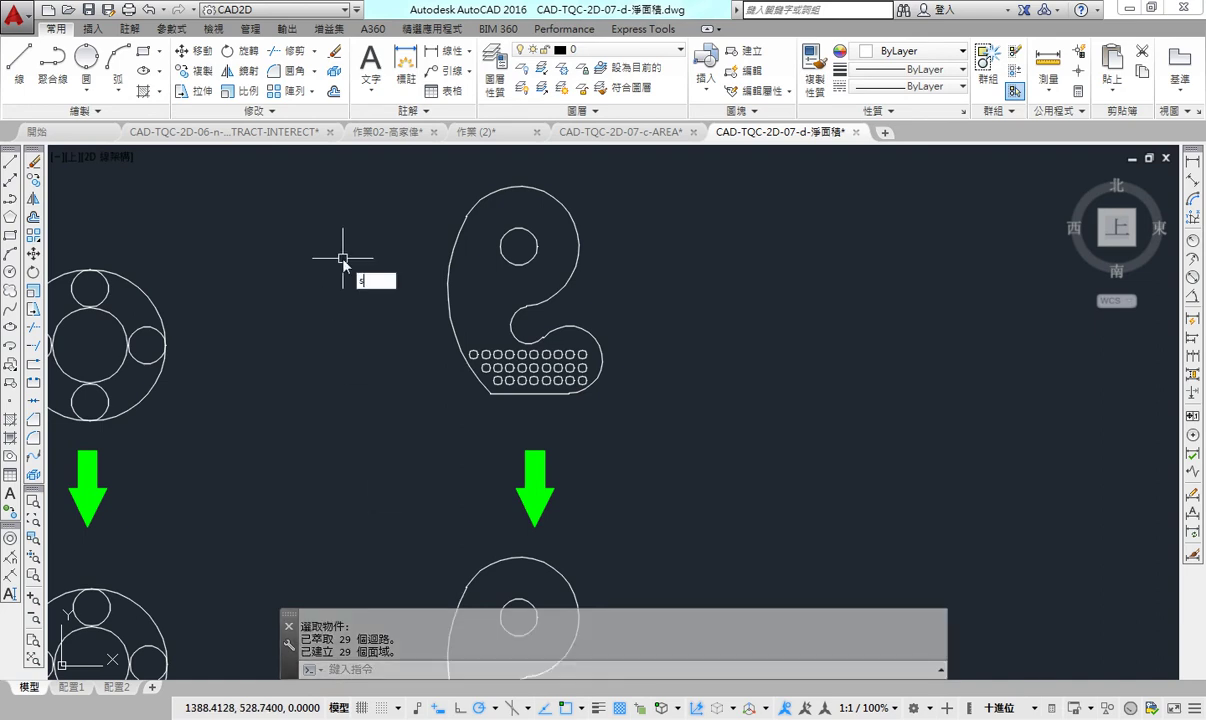
Step: Subtract the upper circle and grid of small holes from the hook's outer profile
text(u)
key(Return)
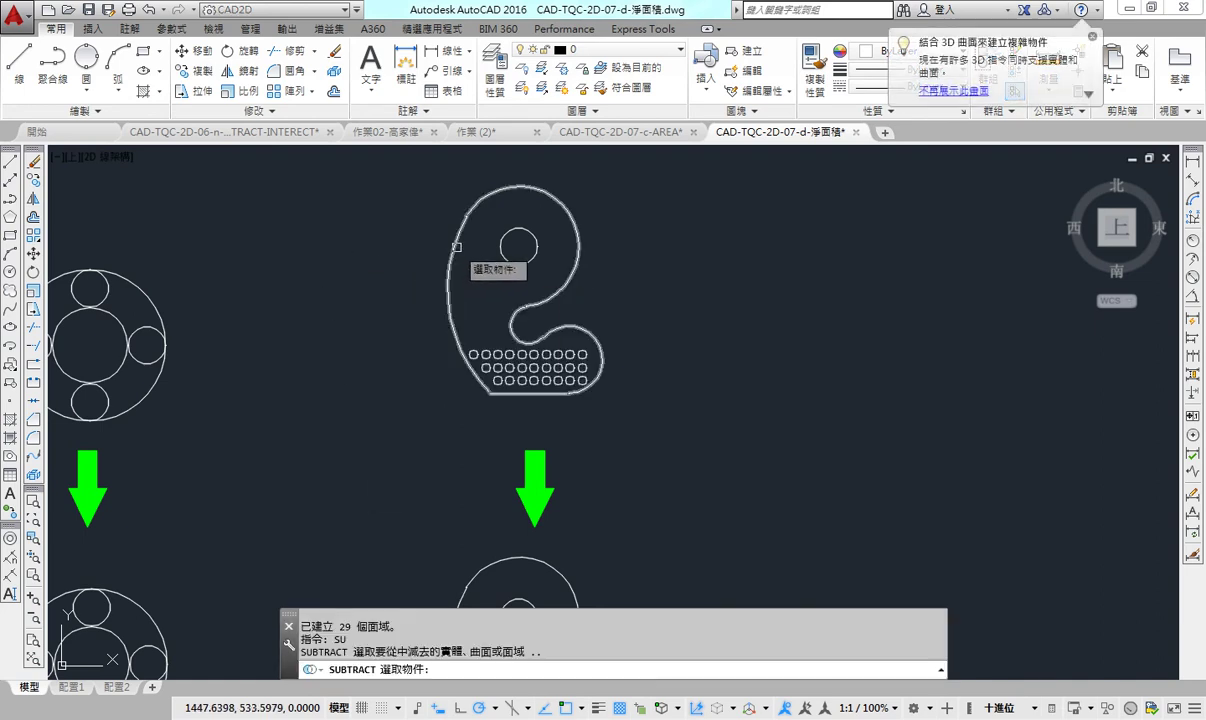
click(456, 246)
key(Return)
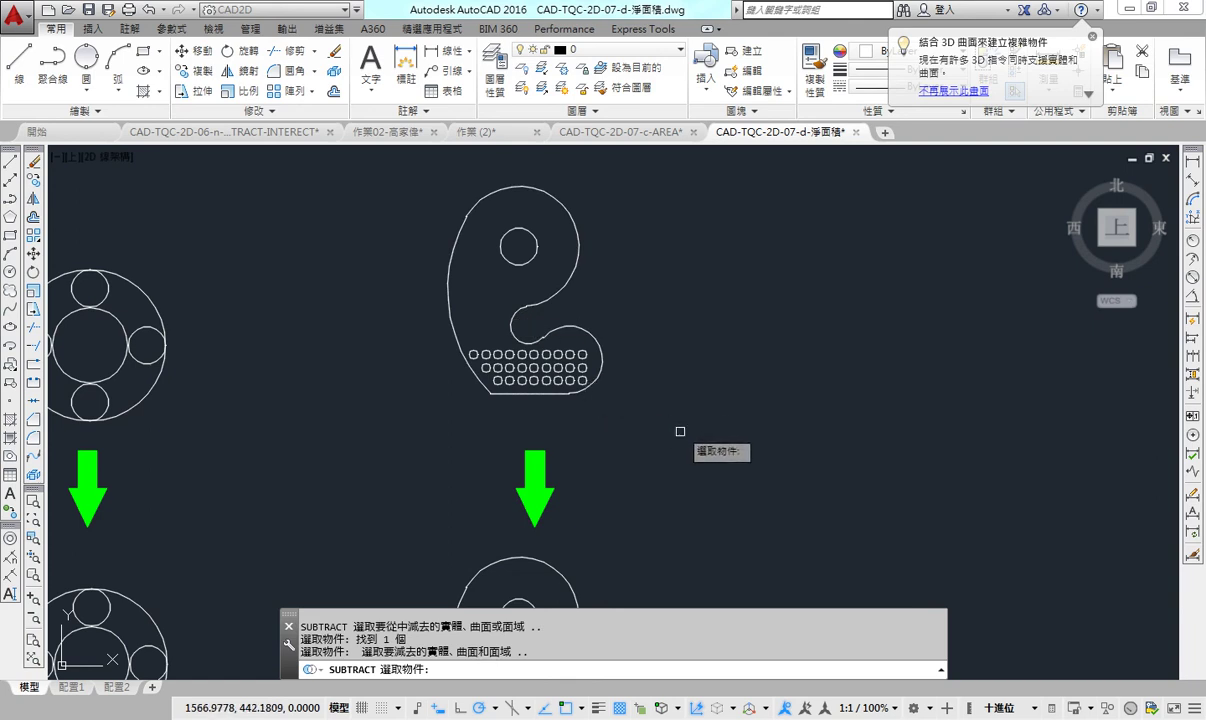
drag(680, 431, 409, 173)
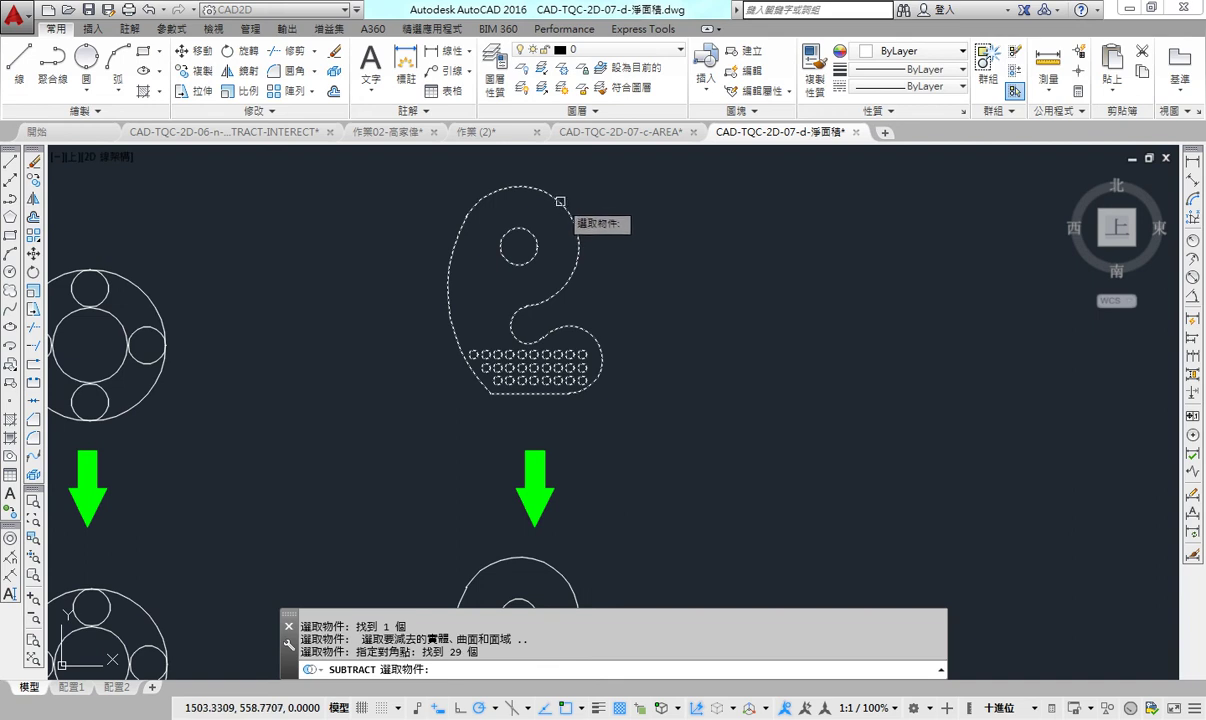
key(Return)
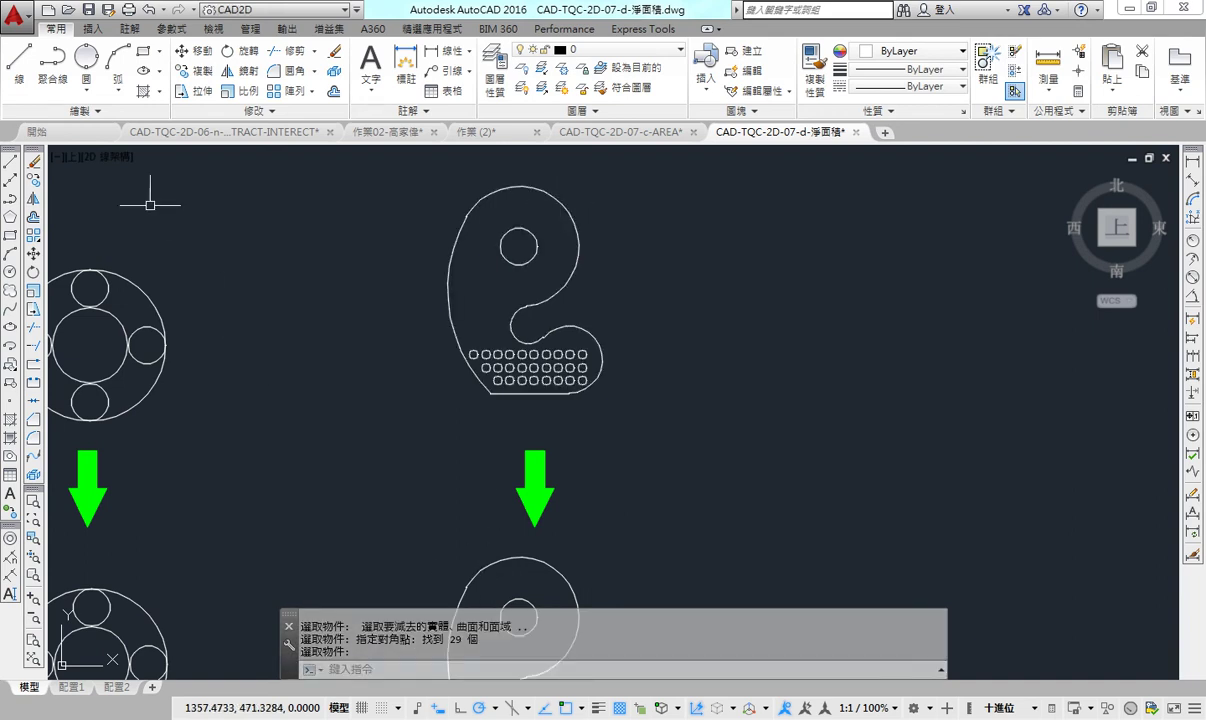
Step: Preview the holed hook in Conceptual style, then return to 2D Wireframe
click(103, 157)
click(130, 276)
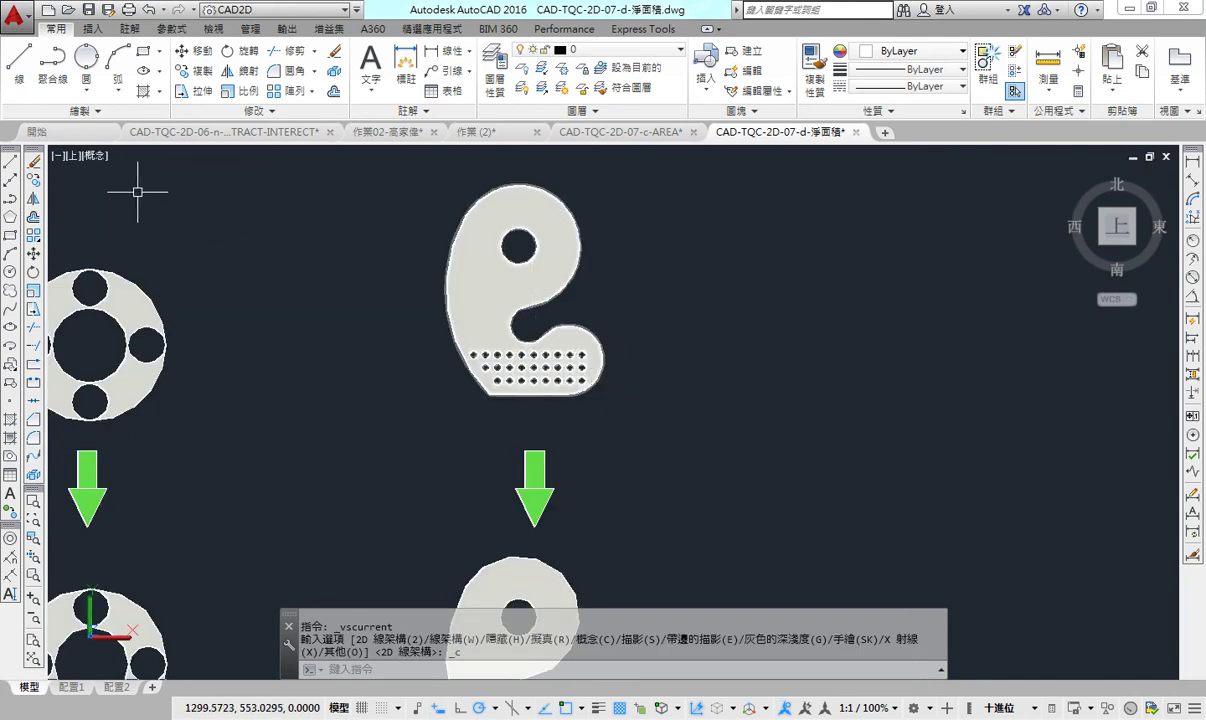
click(100, 156)
click(145, 199)
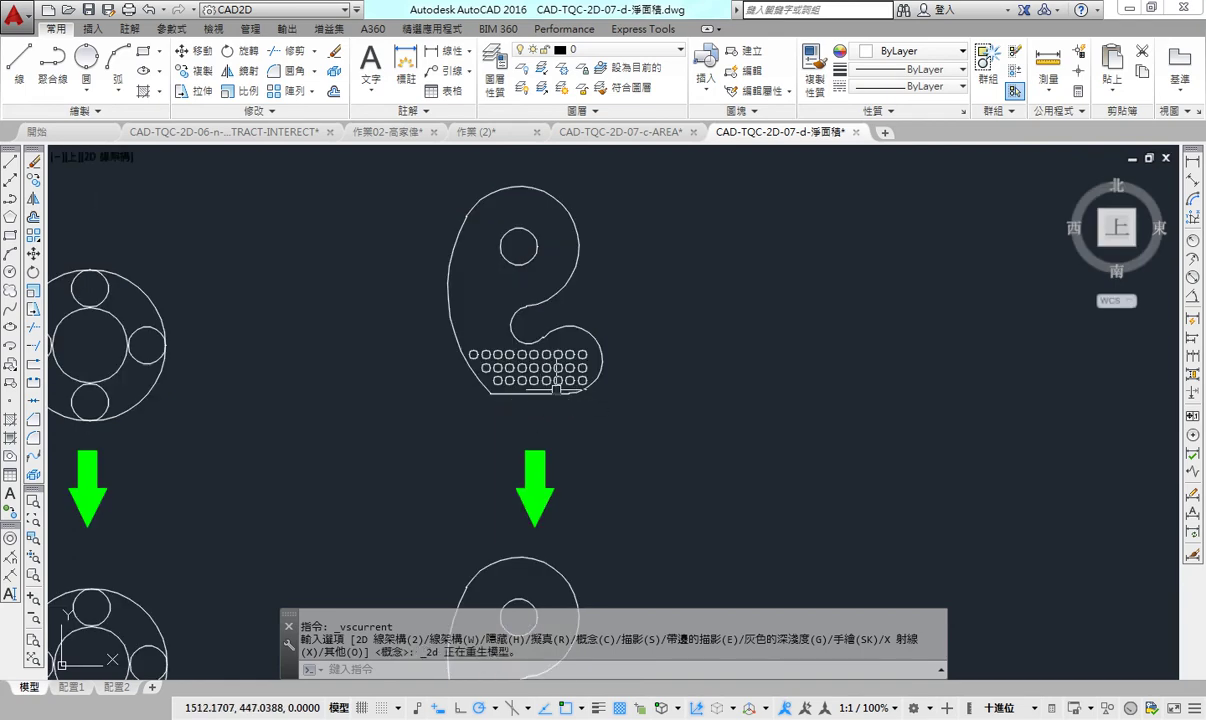
scroll(579, 397, up, 4)
Step: Window-select the hook outline and its circles, then cancel the selection
scroll(579, 395, up, 2)
click(578, 388)
click(521, 330)
scroll(493, 384, down, 2)
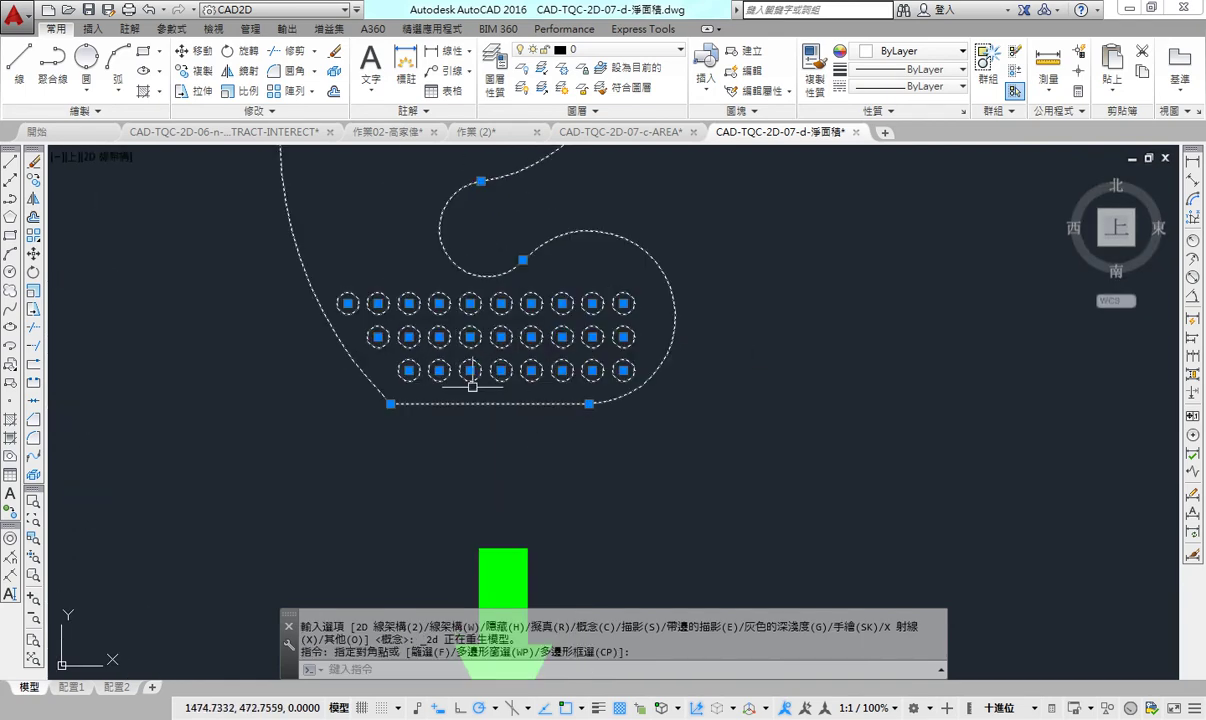
scroll(385, 376, up, 1)
scroll(457, 193, up, 1)
scroll(485, 345, down, 3)
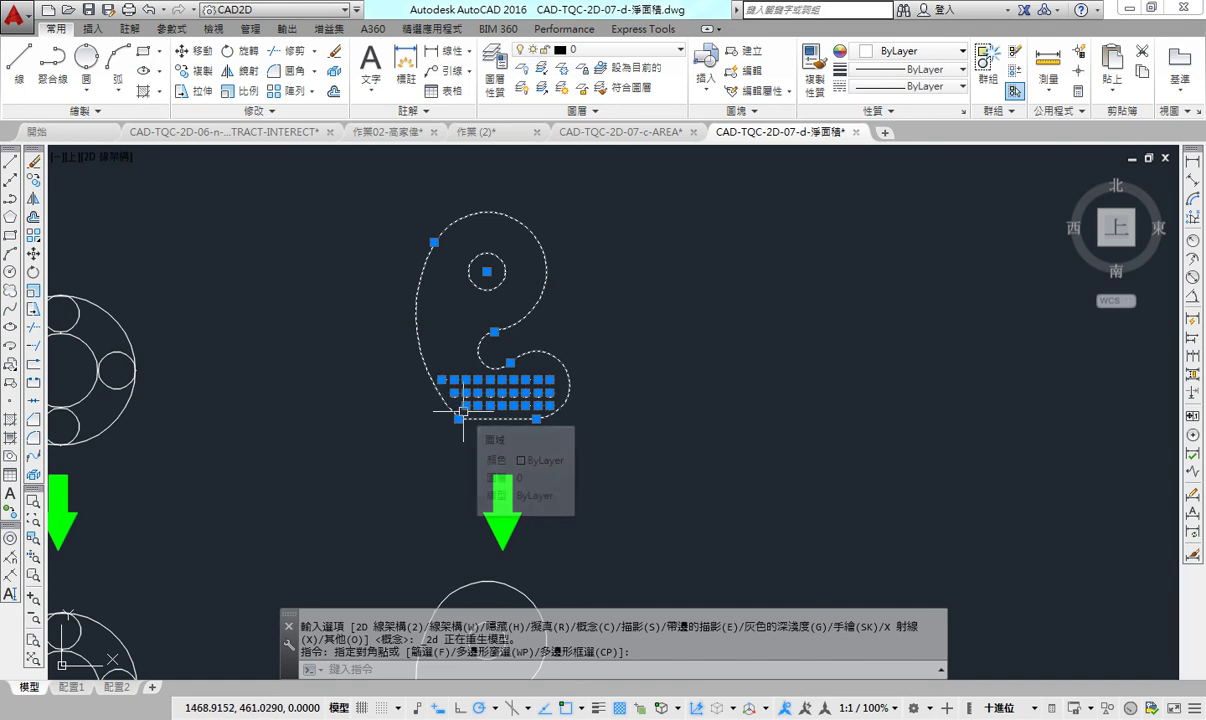
key(Escape)
Step: Measure the hook region with AA Object: area 5445.9085, perimeter 843.8092
middle_drag(560, 431, 582, 405)
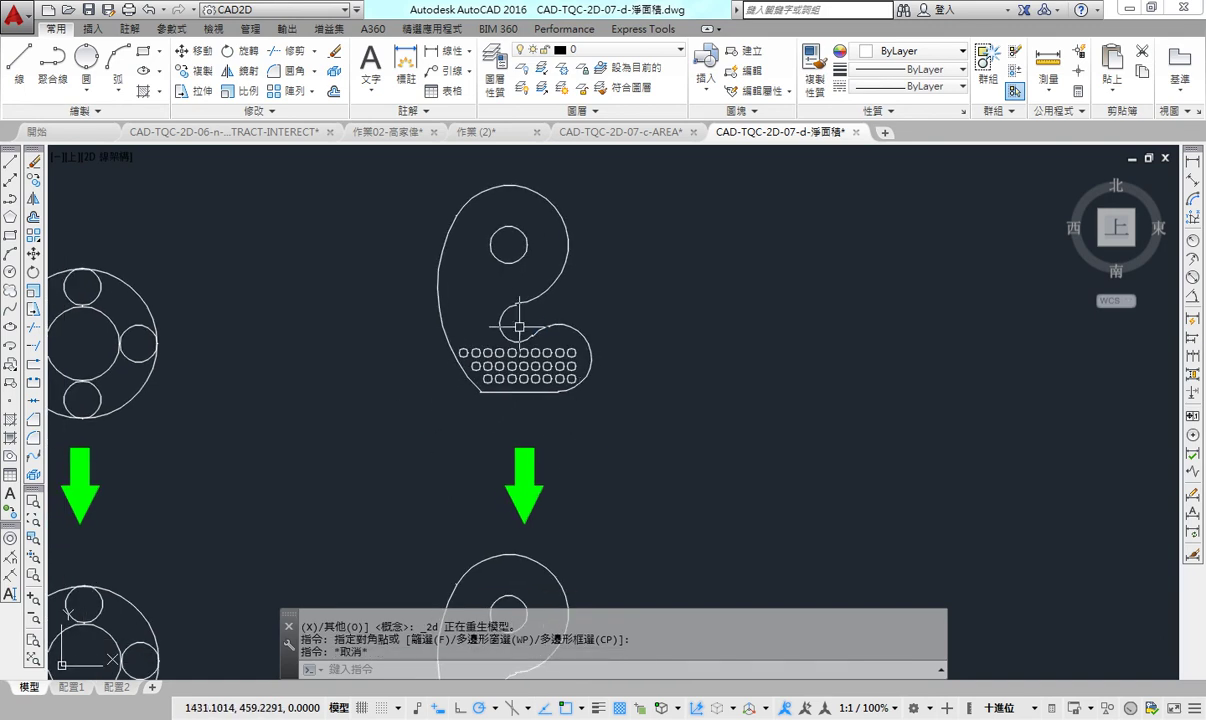
text(aa)
key(Return)
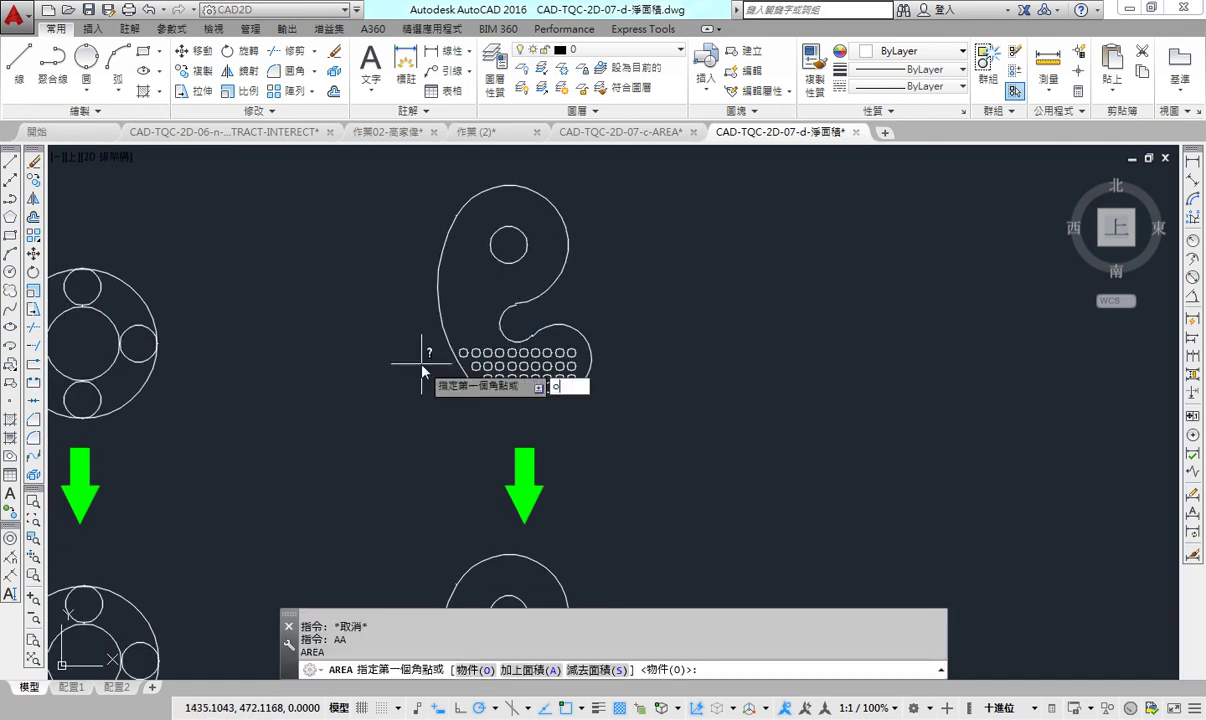
text(o)
key(Return)
click(441, 299)
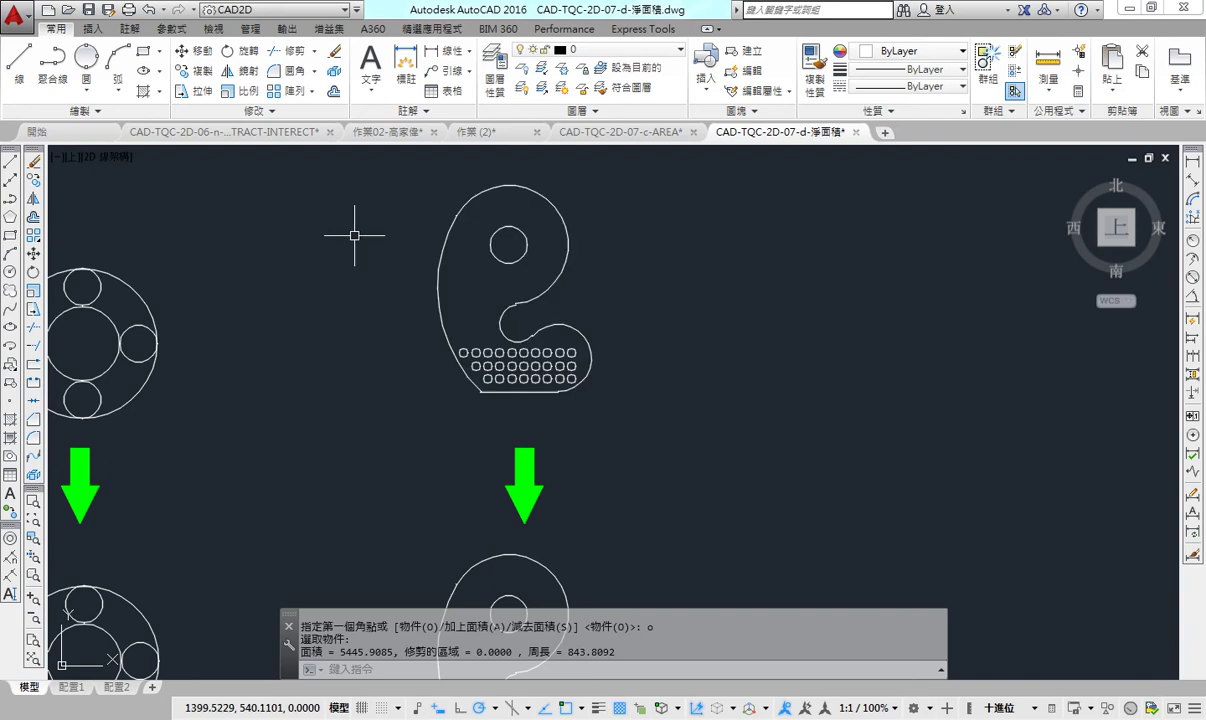
Step: Clear the leftover command and pan toward the other example shapes
key(Escape)
key(Escape)
scroll(323, 278, down, 2)
middle_drag(323, 278, 665, 323)
scroll(578, 302, down, 2)
scroll(578, 302, down, 2)
Step: Create a boundary polyline by picking a point inside the middle two-circle shape
scroll(299, 324, up, 4)
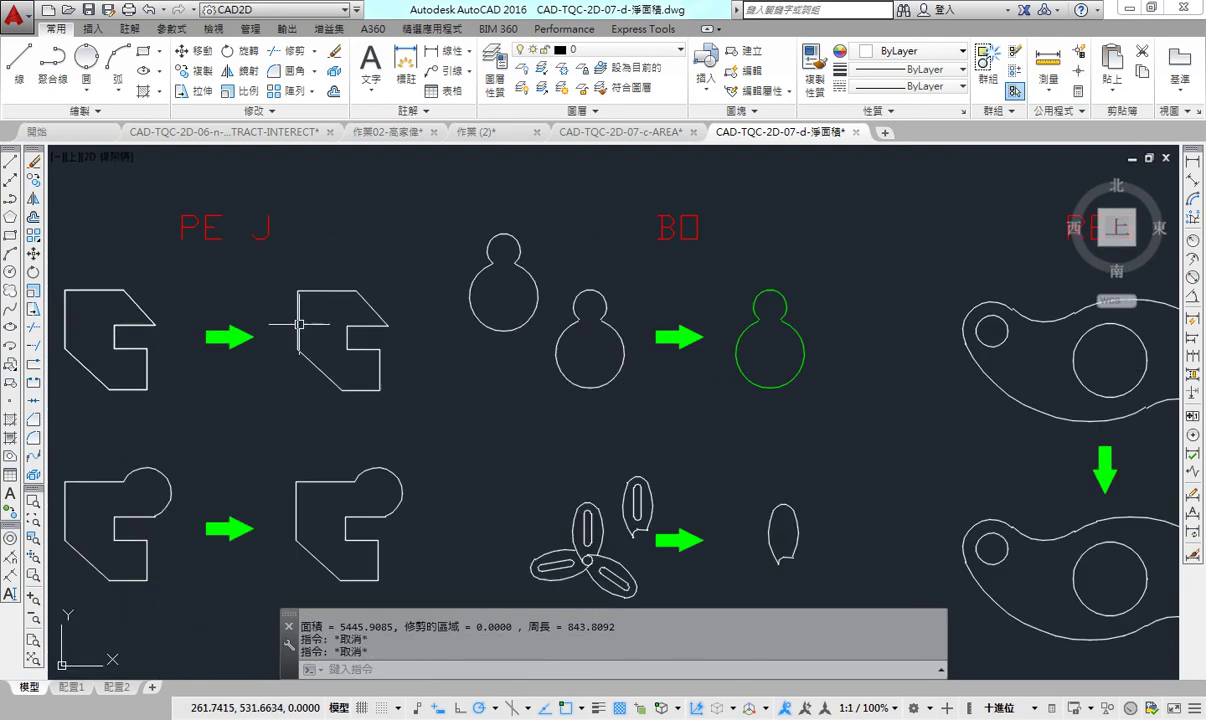
scroll(600, 330, up, 2)
scroll(560, 345, up, 1)
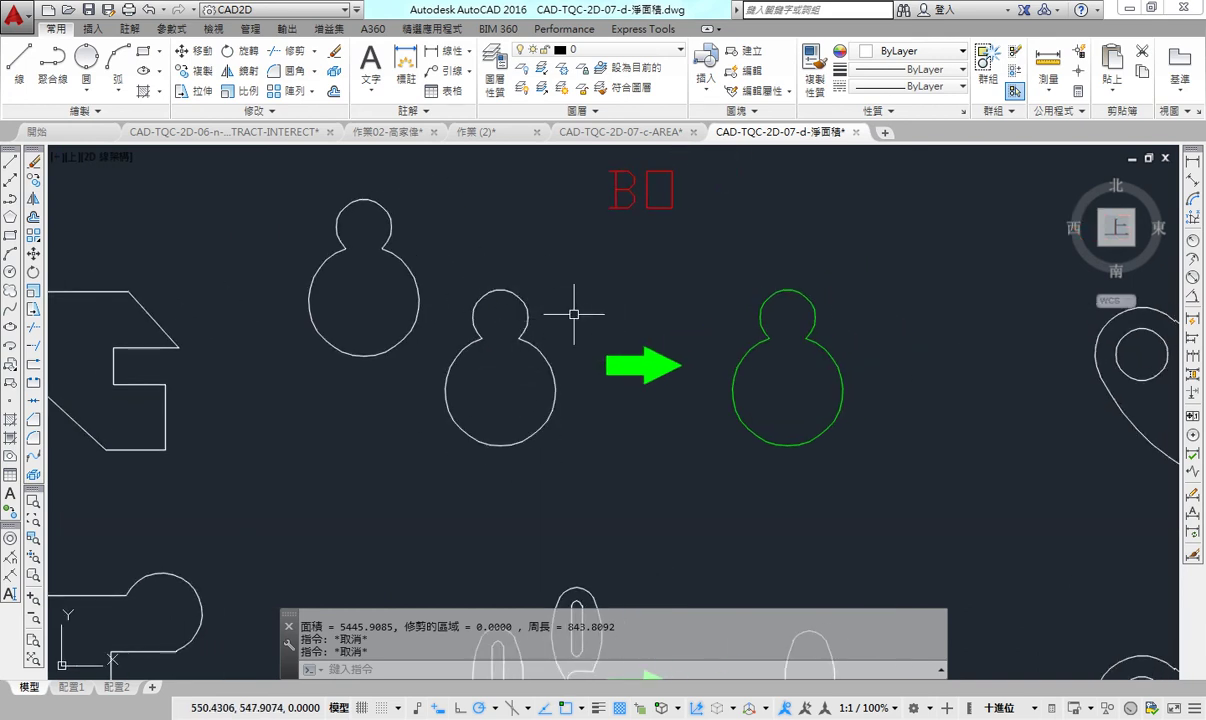
scroll(574, 316, down, 2)
text(b)
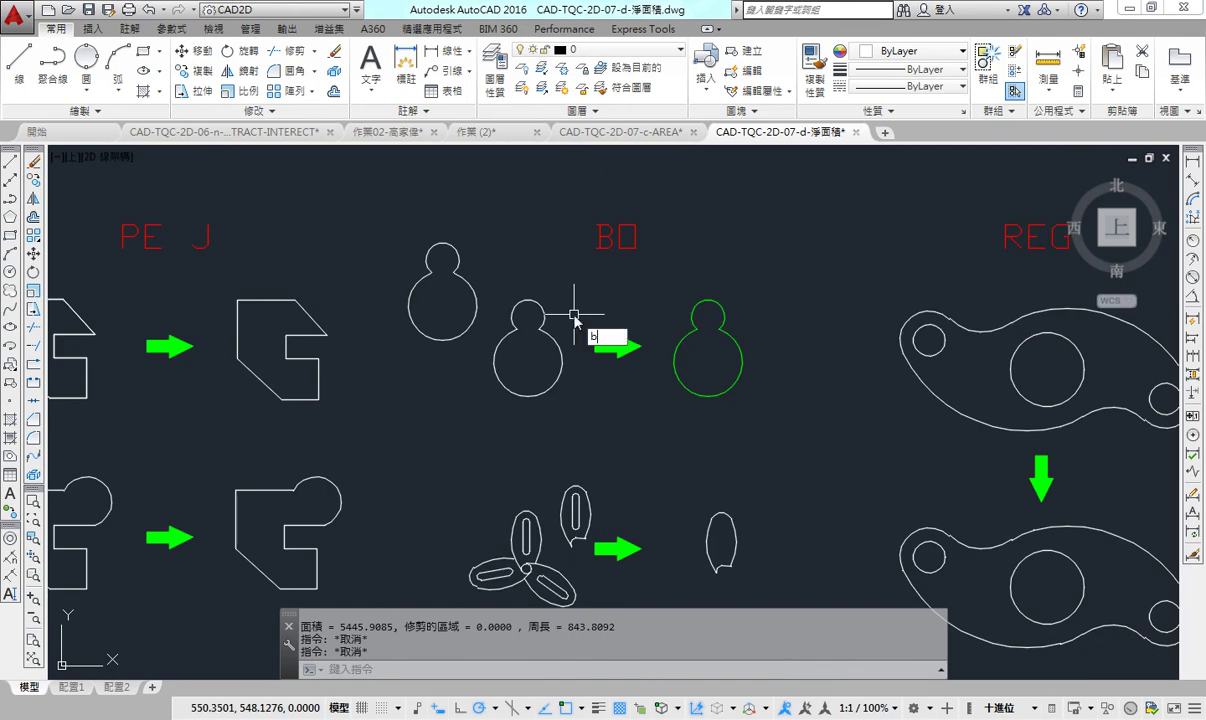
text(o)
key(Return)
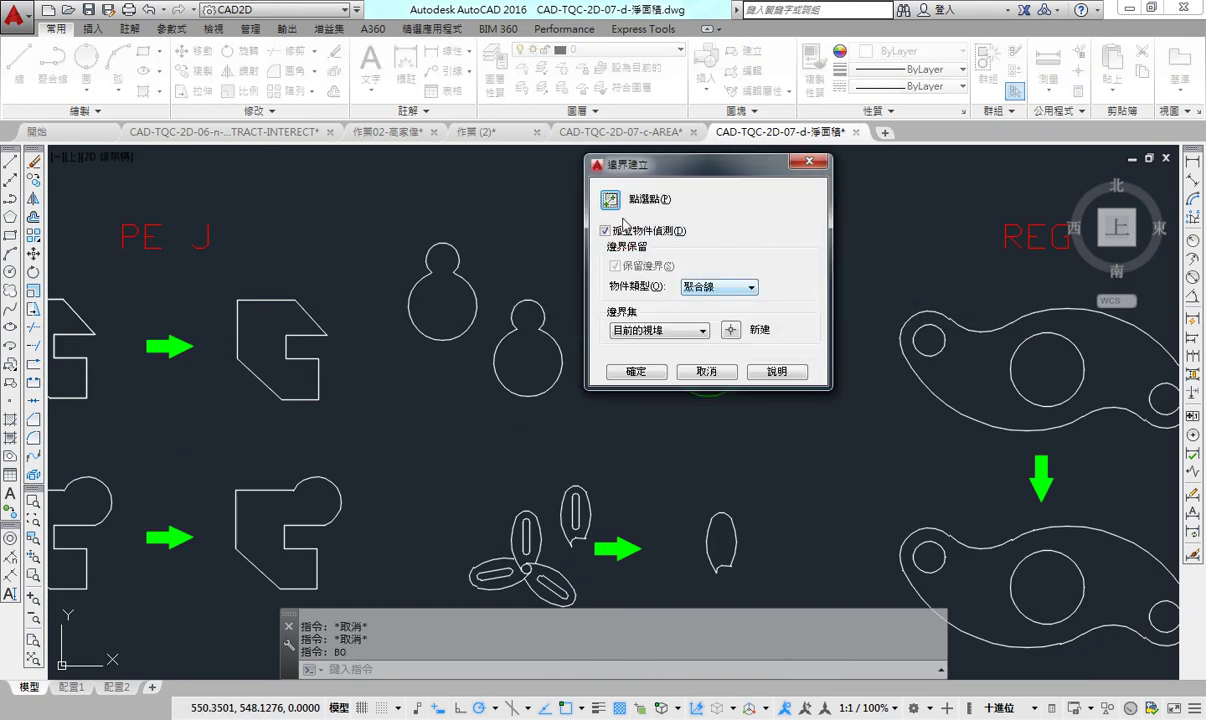
click(610, 200)
key(Return)
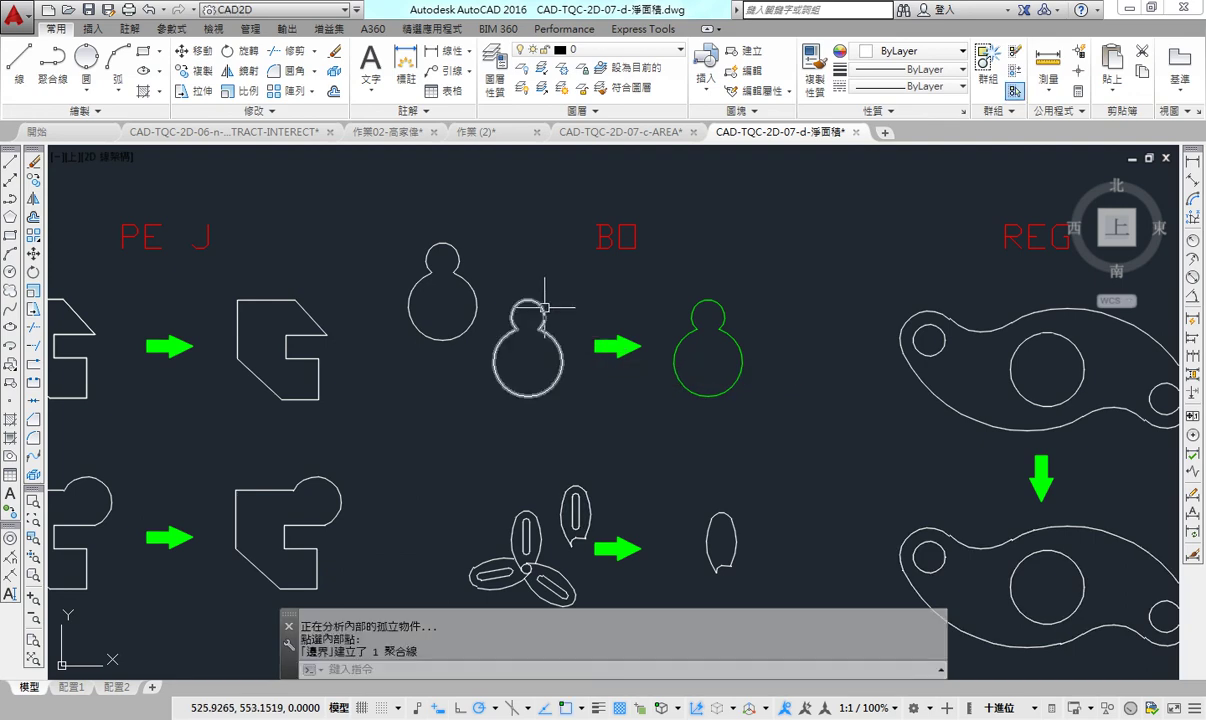
Step: Start moving the new boundary polyline, setting its base point
click(541, 293)
key(Return)
click(606, 297)
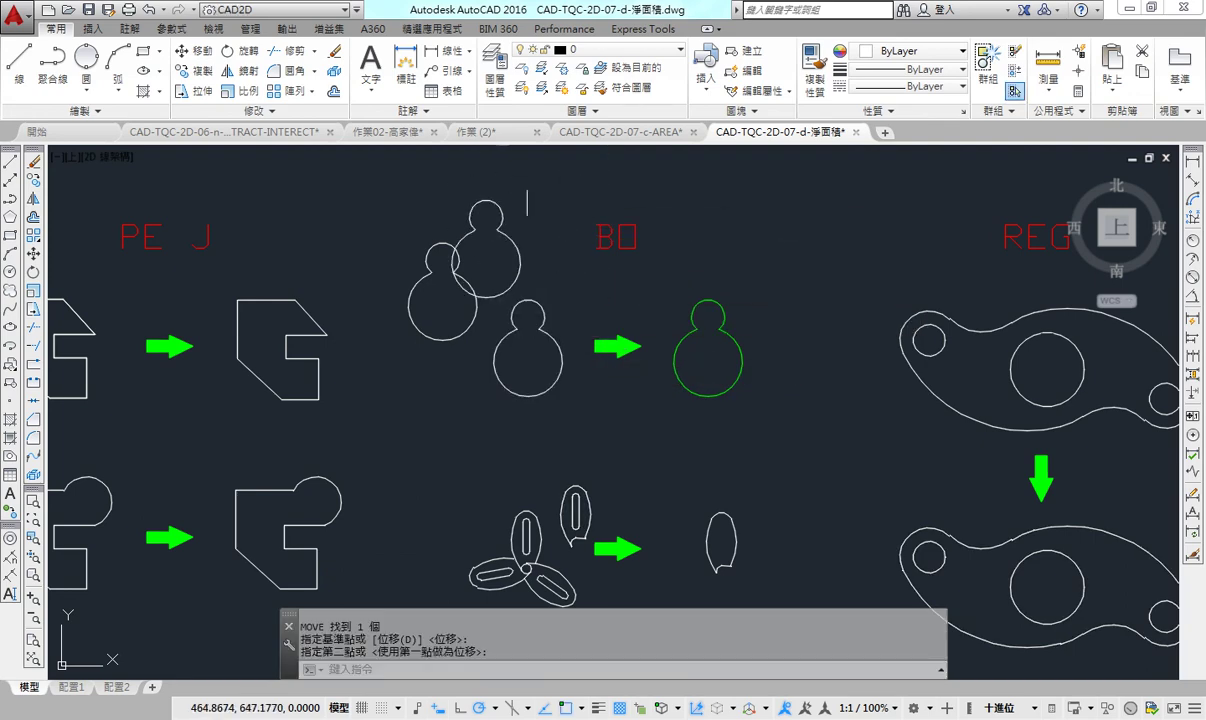
Step: Convert the upper propeller outline and its holes into regions
middle_drag(493, 226, 283, 160)
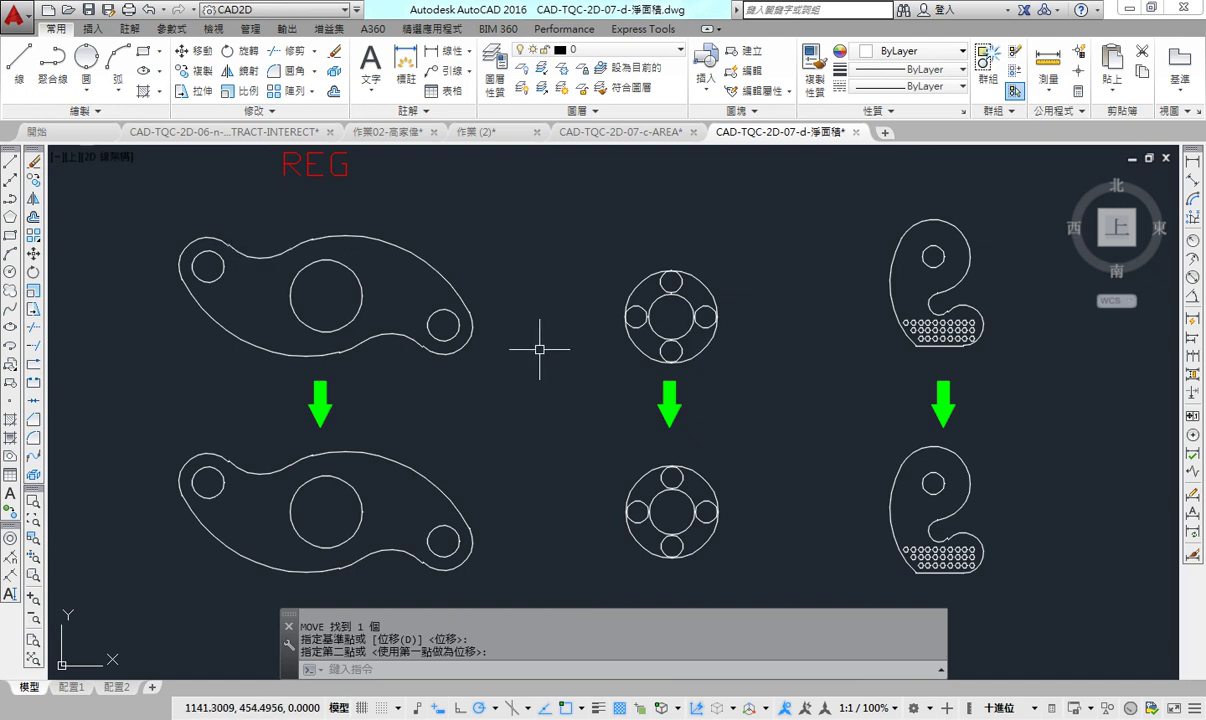
middle_drag(418, 307, 508, 260)
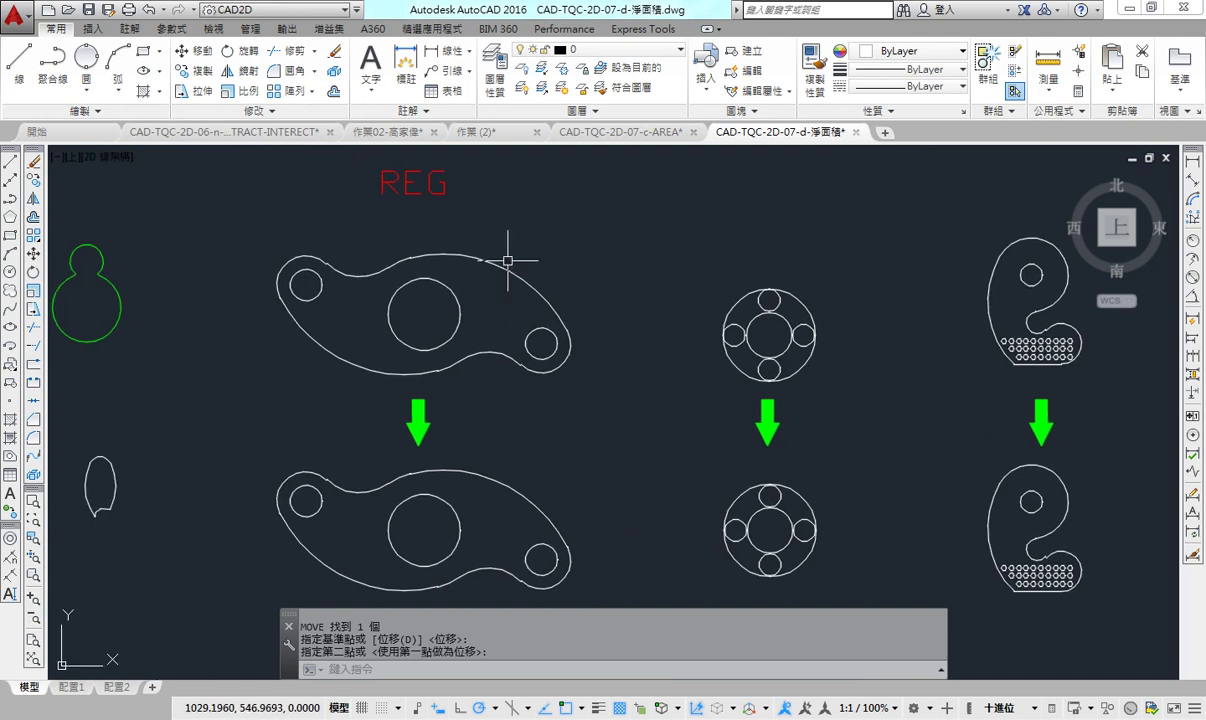
text(reg)
key(Return)
click(659, 230)
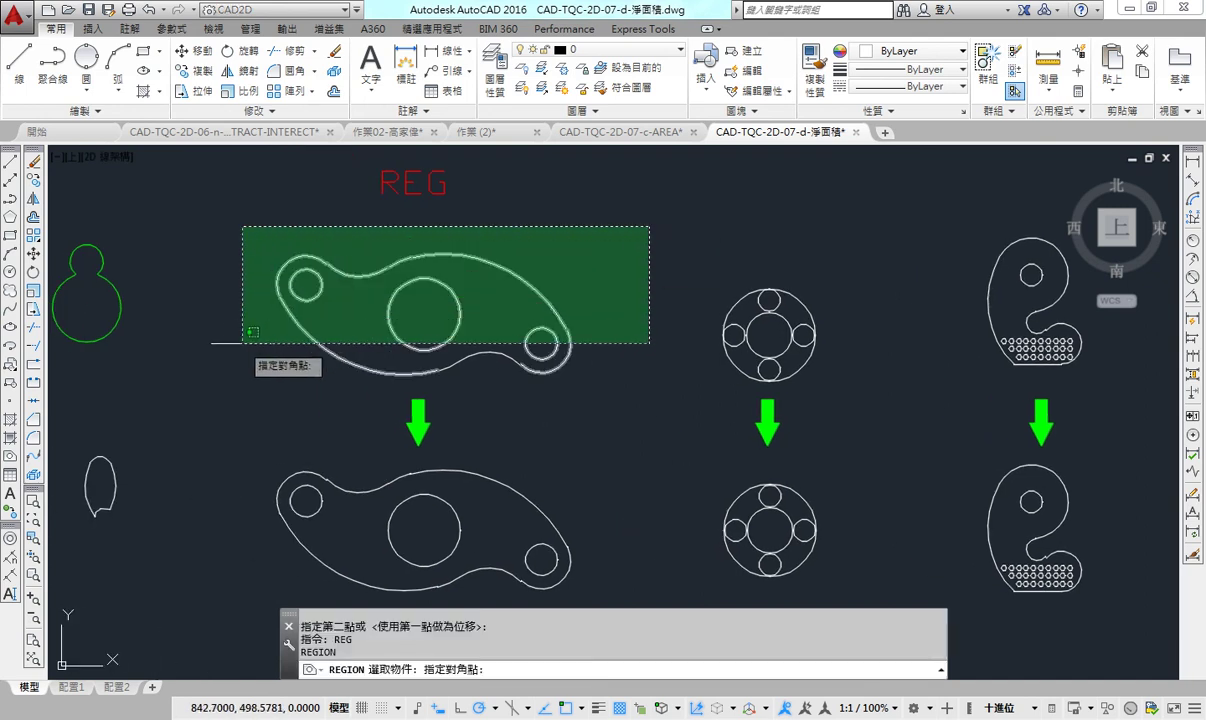
click(242, 350)
key(Return)
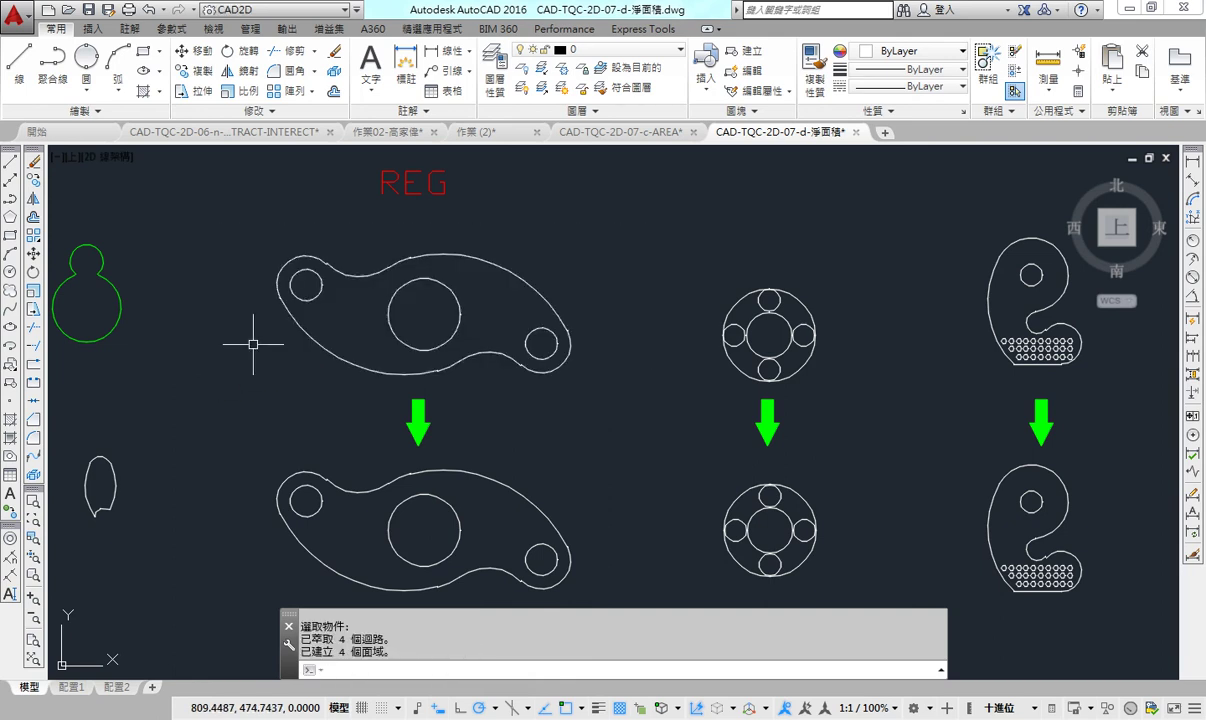
Step: Subtract the three holes from the propeller's outer region
text(su)
key(Return)
click(380, 272)
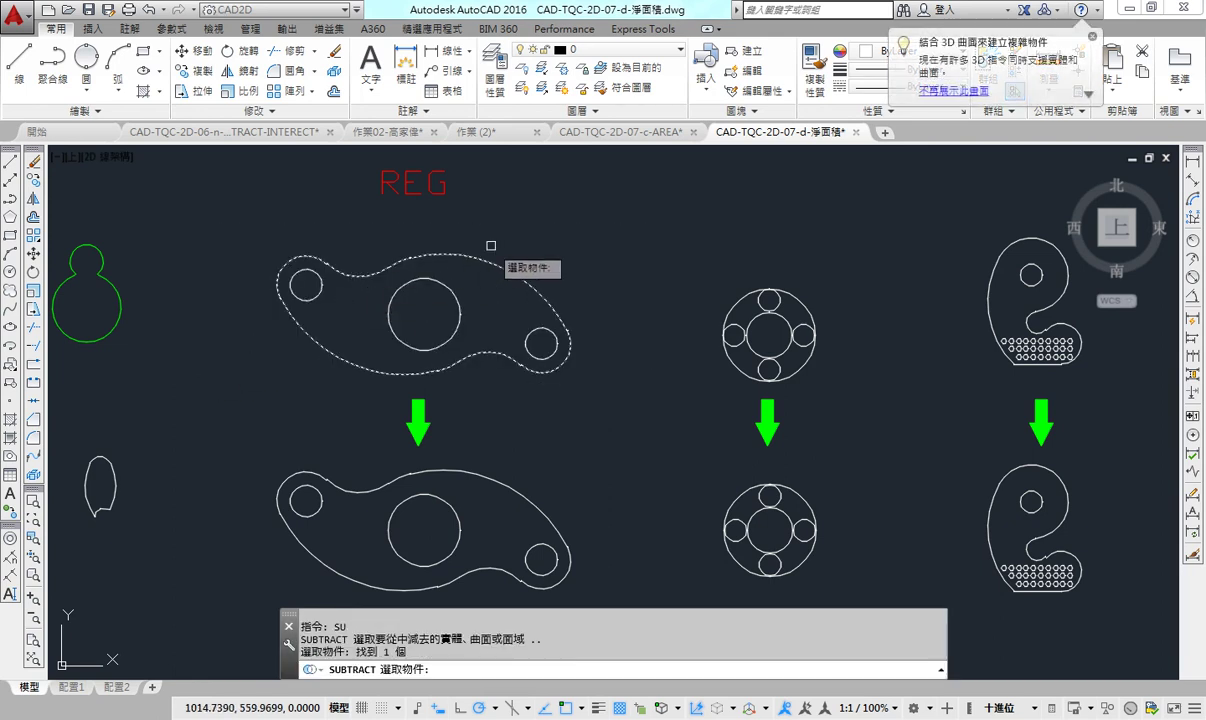
key(Return)
click(652, 248)
click(214, 355)
key(Return)
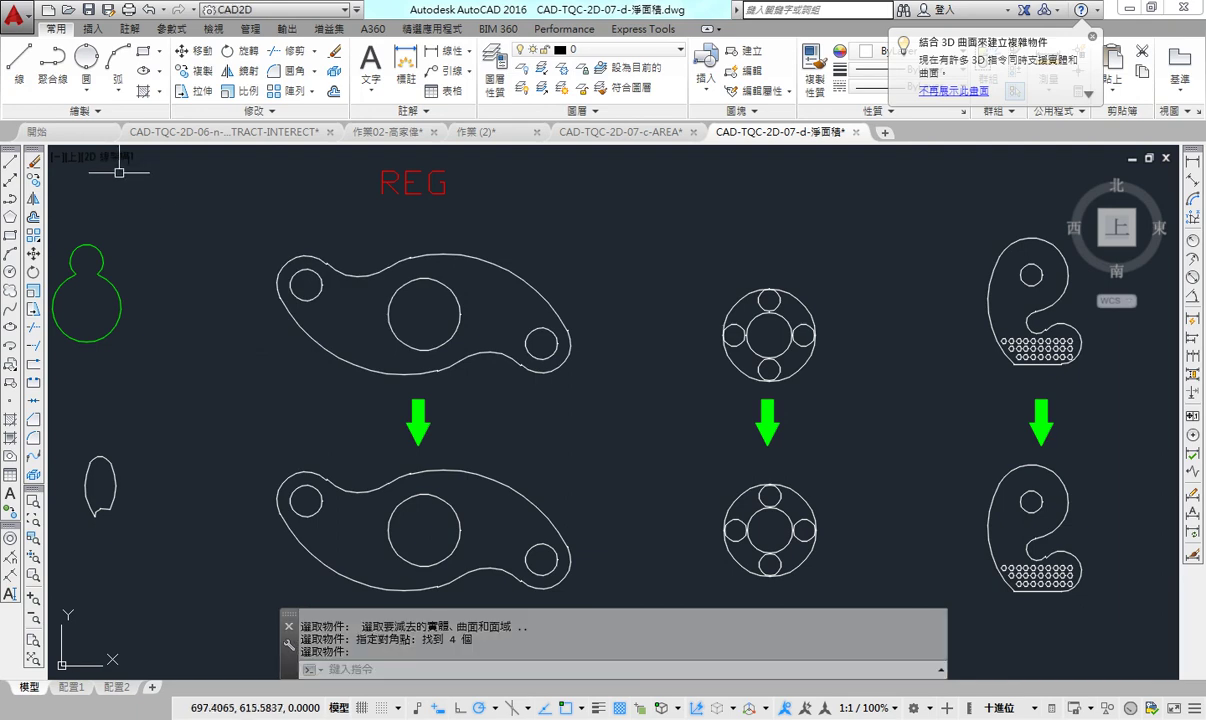
Step: Preview the propeller in Conceptual, return to 2D Wireframe, and start the AREA command
click(115, 155)
click(137, 212)
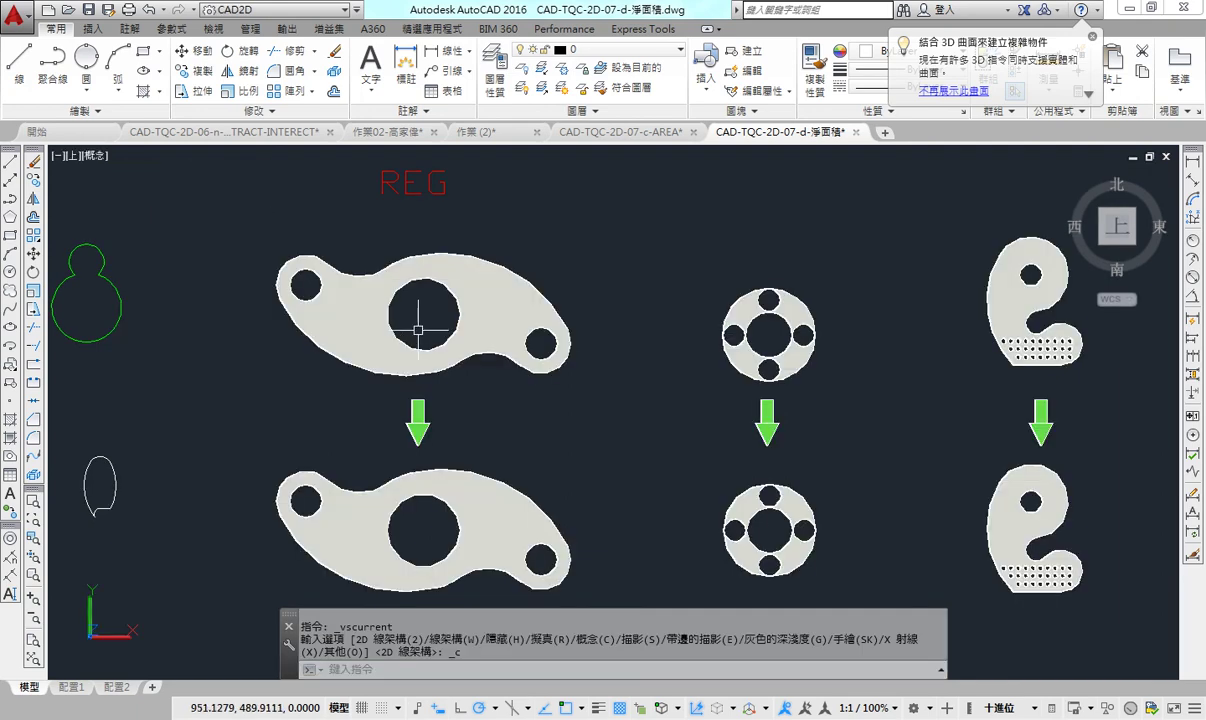
click(96, 155)
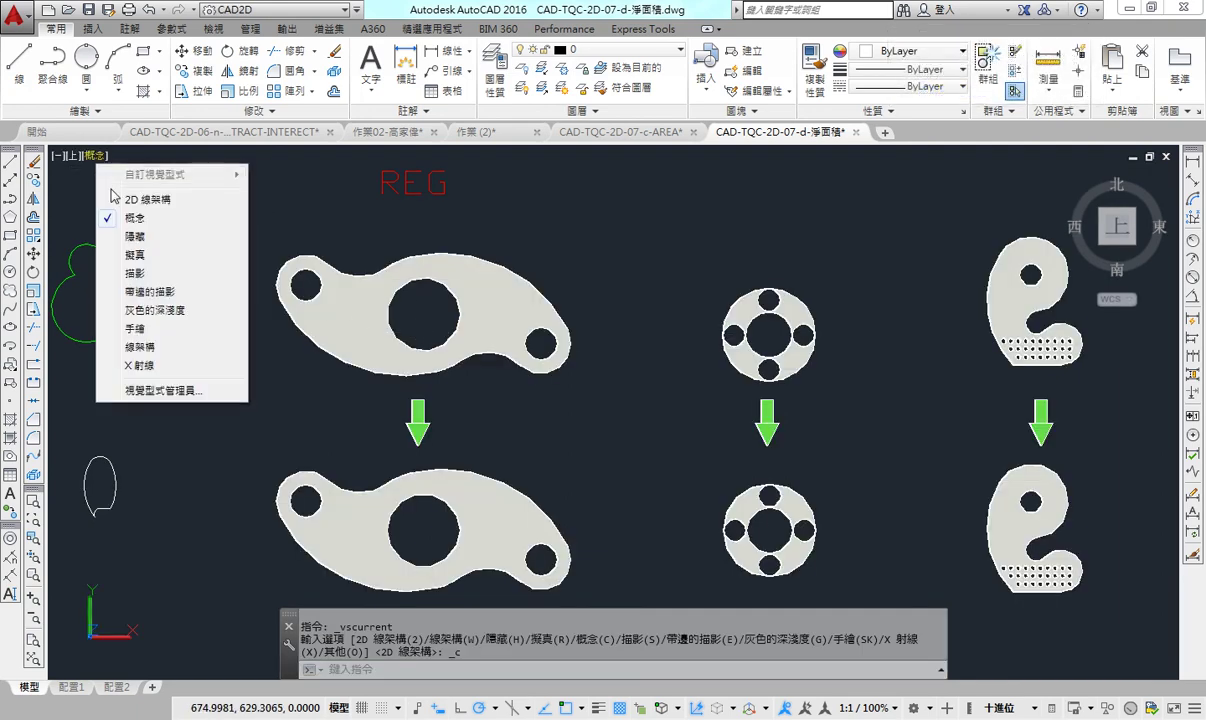
click(124, 201)
text(aa)
key(Return)
Step: Measure the propeller region as an object (15159.4757, perimeter 1003.7279), then view all examples
text(o)
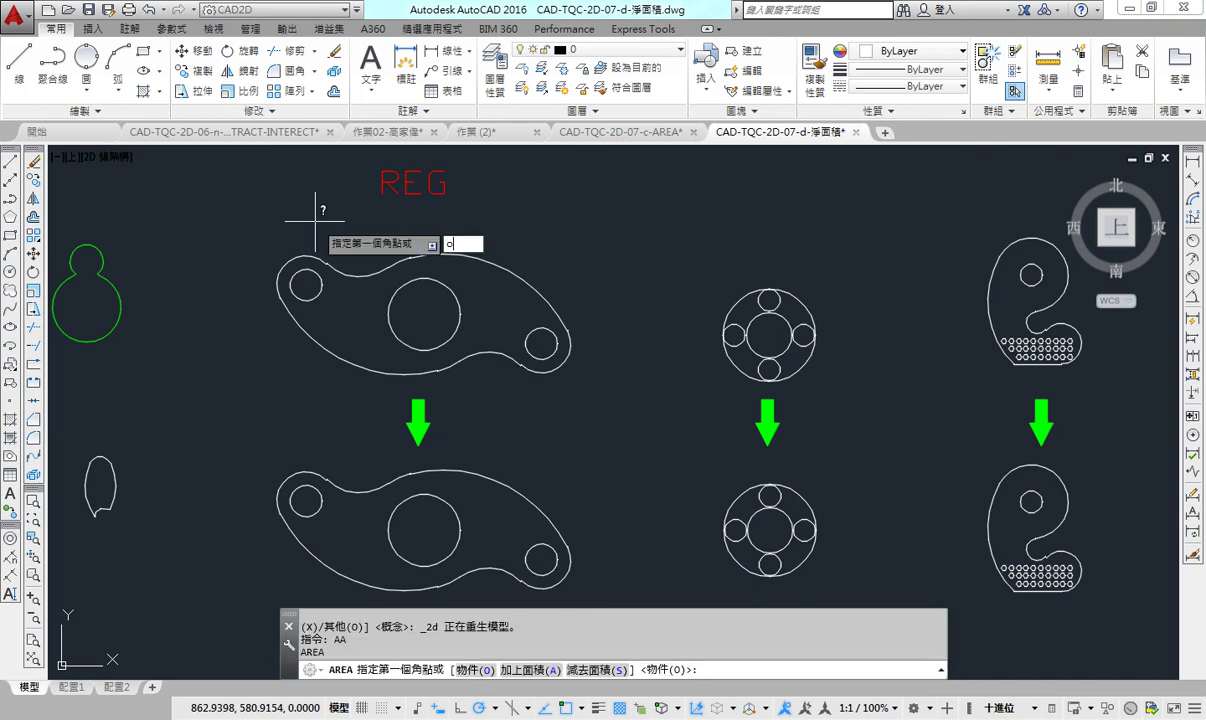
key(Return)
click(386, 274)
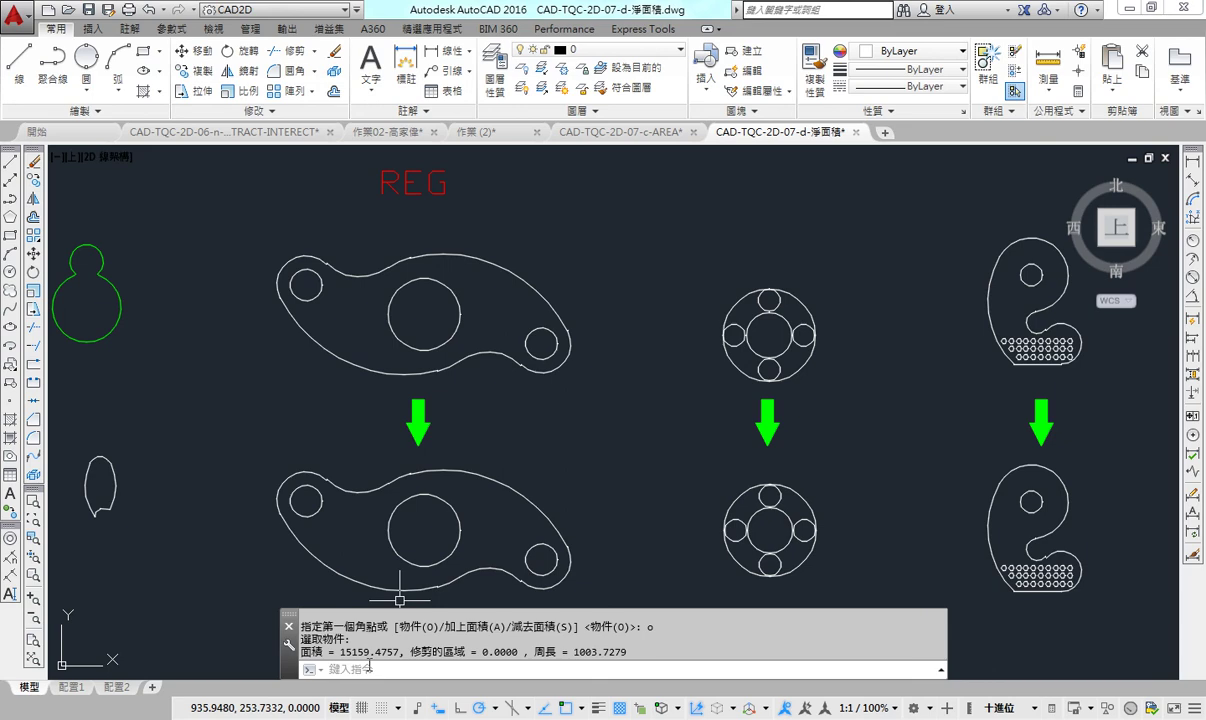
middle_drag(323, 336, 552, 364)
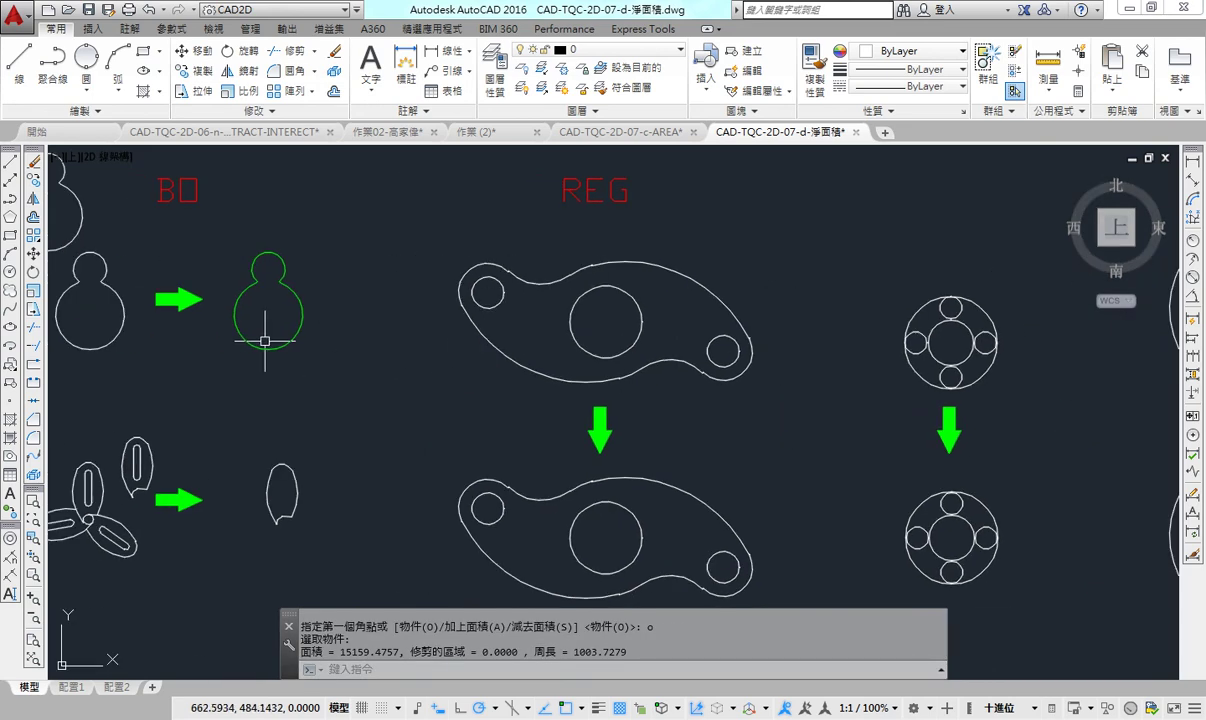
scroll(261, 310, down, 2)
mouse_move(261, 310)
middle_down()
mouse_move(508, 320)
mouse_move(467, 332)
middle_up()
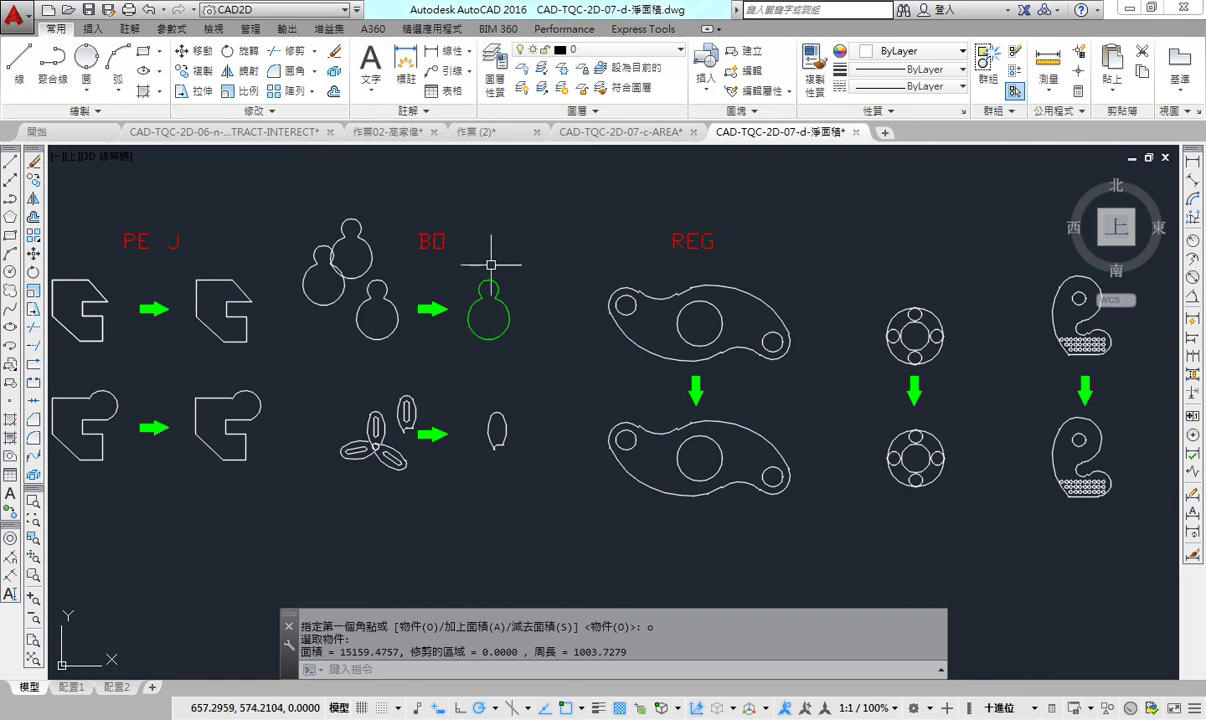